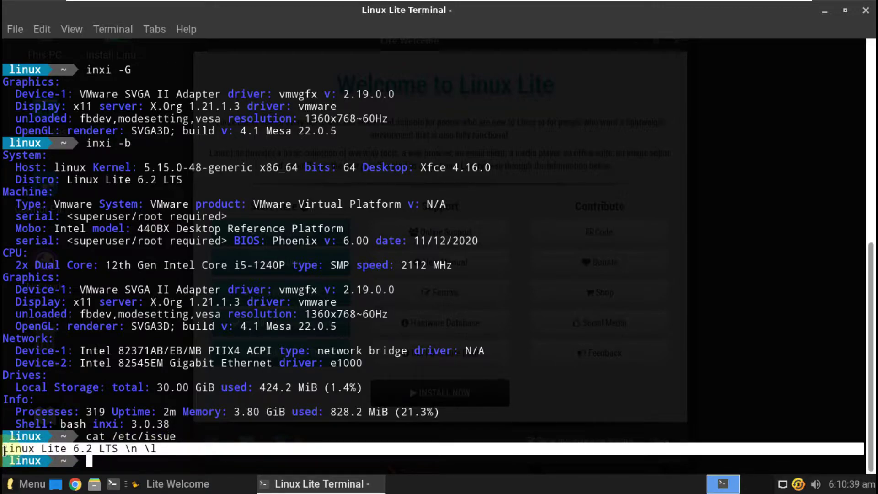
- Run htop in the terminal and look over the running processes
{"action": "left_click", "coordinate": [144, 463]}
{"action": "type", "text": "htop"}
{"action": "key", "text": "Return"}
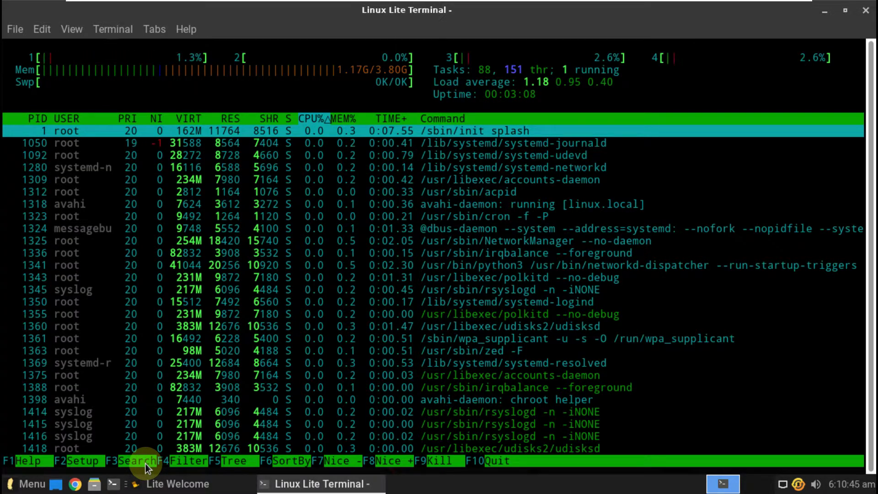
{"action": "key", "text": "XF86MonBrightnessUp"}
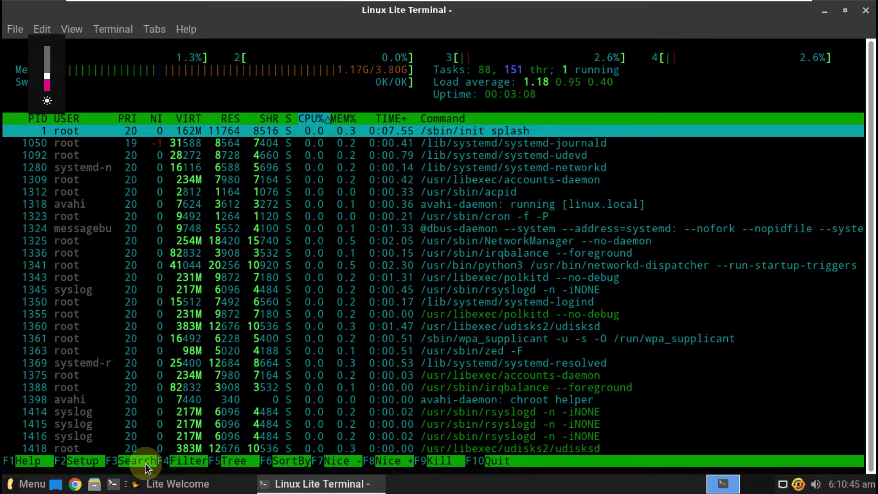
{"action": "left_click", "coordinate": [450, 313]}
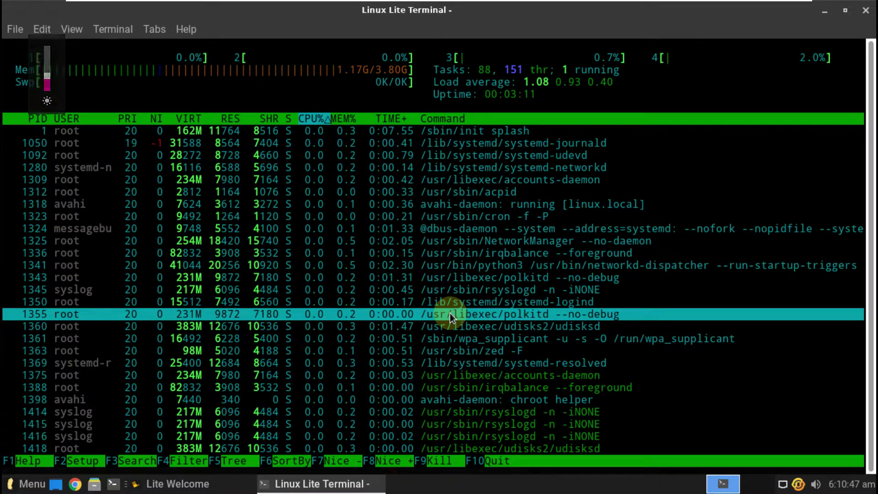
{"action": "left_click", "coordinate": [402, 264]}
{"action": "key", "text": "XF86MonBrightnessUp"}
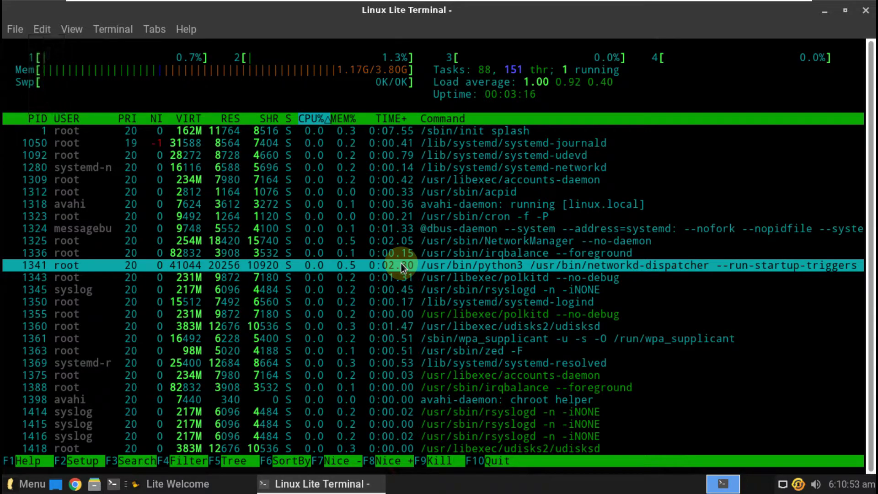
- Switch htop to the tree view and look through the process hierarchy to its end and back to the start
{"action": "key", "text": "F5"}
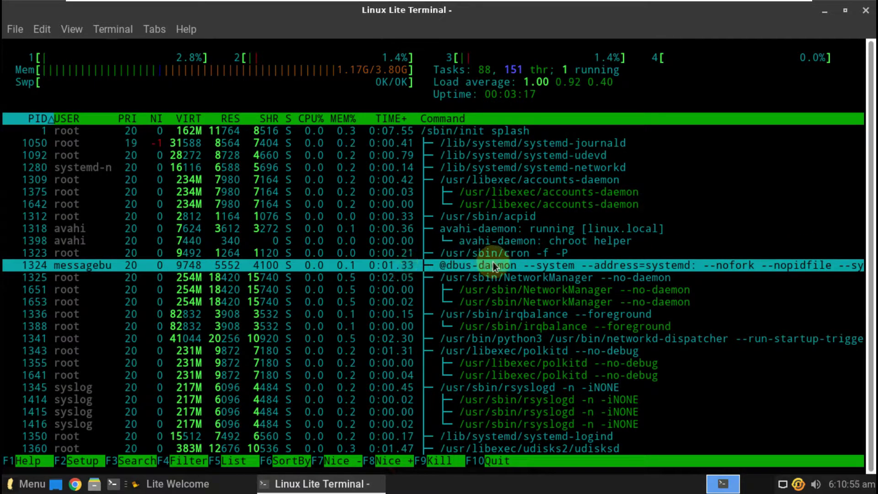
{"action": "scroll", "coordinate": [492, 264], "scroll_direction": "down", "scroll_amount": 3}
{"action": "scroll", "coordinate": [492, 264], "scroll_direction": "down", "scroll_amount": 3}
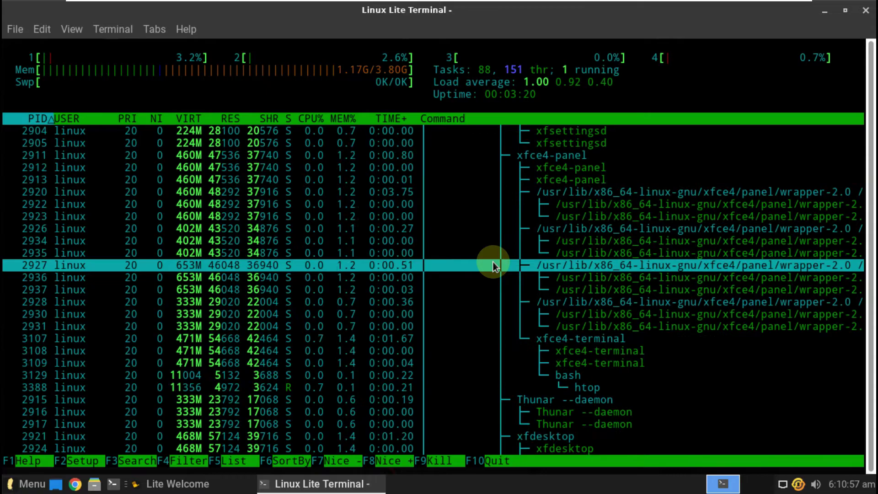
{"action": "scroll", "coordinate": [493, 265], "scroll_direction": "down", "scroll_amount": 9}
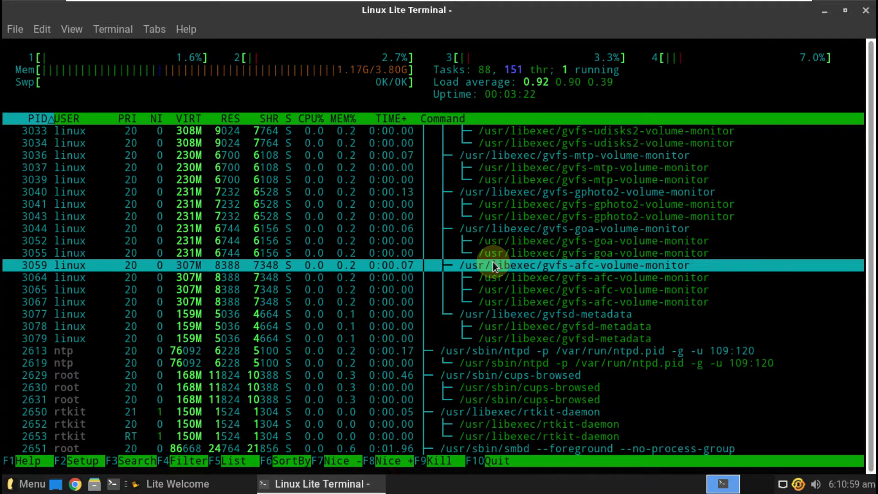
{"action": "scroll", "coordinate": [493, 264], "scroll_direction": "down", "scroll_amount": 10}
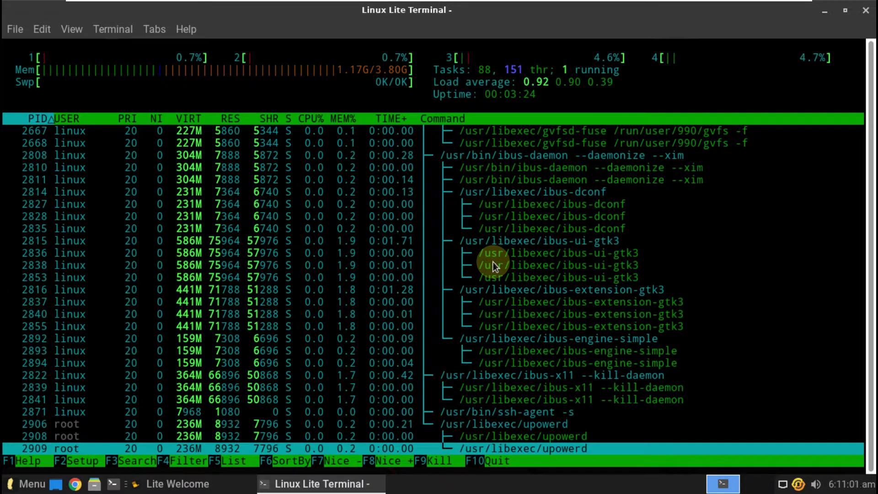
{"action": "scroll", "coordinate": [493, 262], "scroll_direction": "down", "scroll_amount": 9}
{"action": "scroll", "coordinate": [493, 262], "scroll_direction": "up", "scroll_amount": 15}
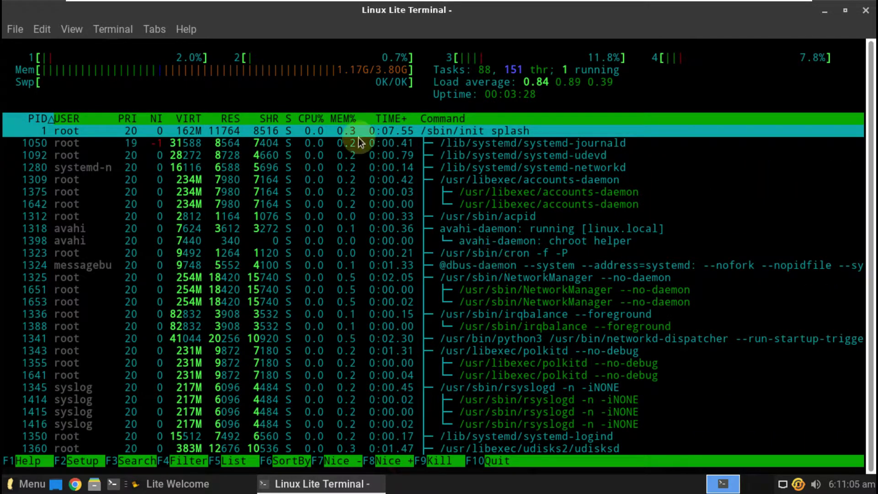
- Close the terminal window together with the htop process still running in it
{"action": "left_click", "coordinate": [861, 14]}
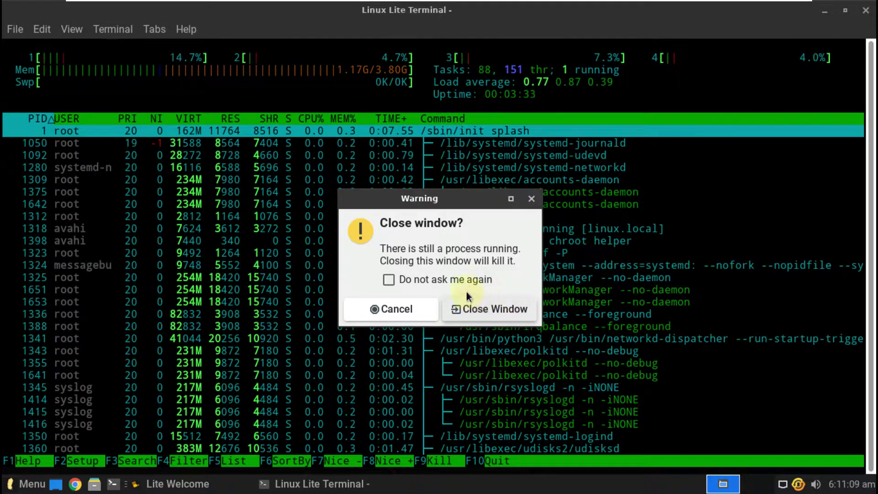
{"action": "left_click", "coordinate": [462, 277]}
{"action": "left_click", "coordinate": [473, 305]}
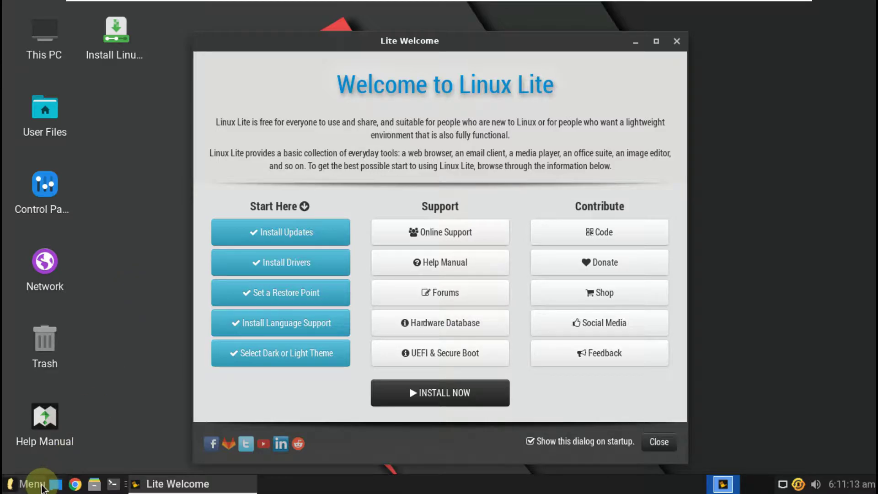
- Browse the application categories, including System, Internet, Office and Multimedia, and open the Display settings
{"action": "left_click", "coordinate": [41, 484]}
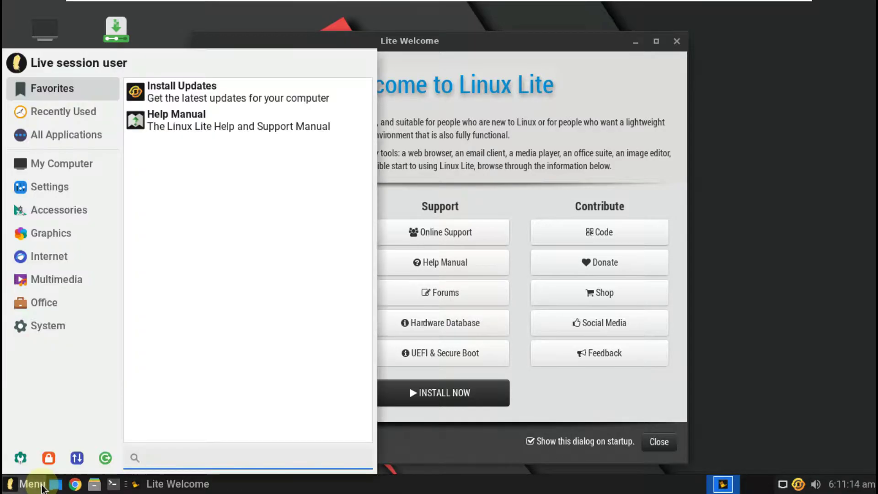
{"action": "left_click", "coordinate": [24, 301]}
{"action": "left_click", "coordinate": [48, 325]}
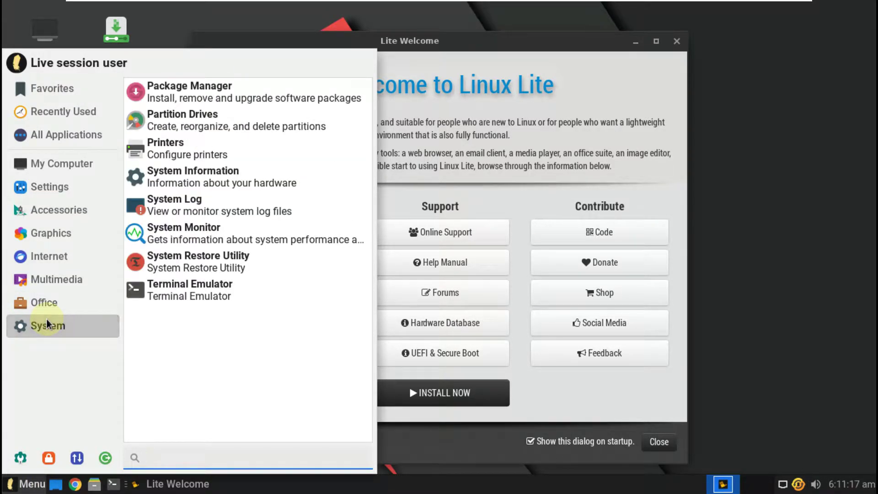
{"action": "left_click", "coordinate": [49, 256]}
{"action": "left_click", "coordinate": [68, 303]}
{"action": "left_click", "coordinate": [86, 283]}
{"action": "left_click", "coordinate": [83, 189]}
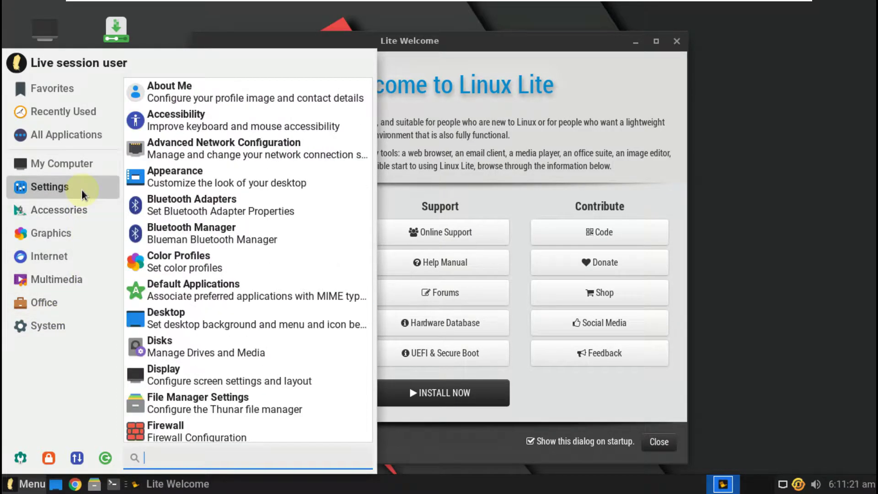
{"action": "left_click", "coordinate": [207, 381]}
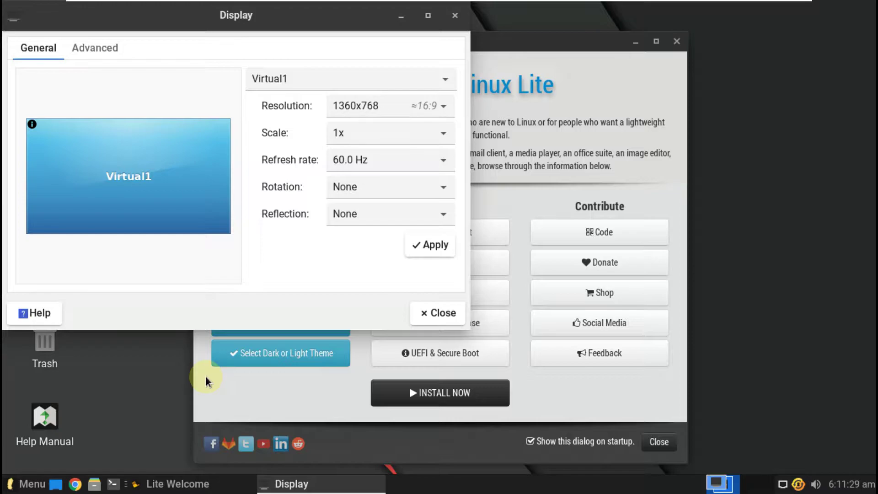
- Apply the 1360x768 display resolution, keep the configuration and close the Display settings
{"action": "left_click", "coordinate": [370, 108]}
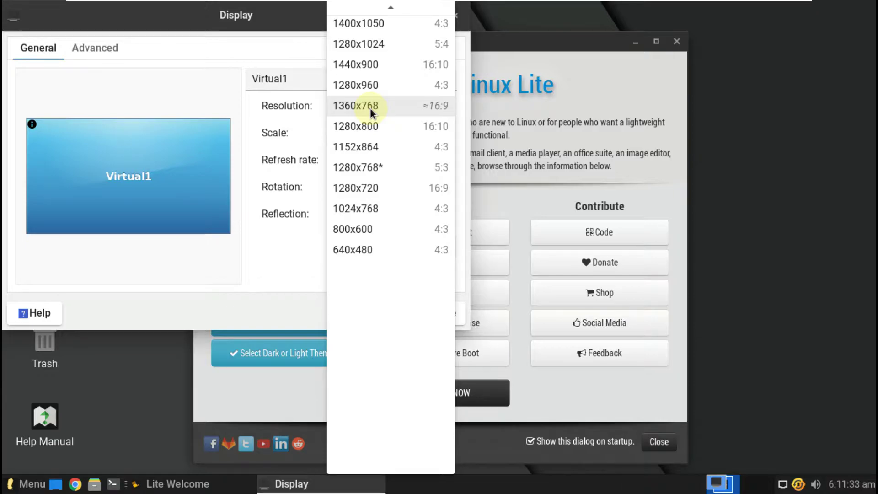
{"action": "left_click", "coordinate": [371, 108]}
{"action": "left_click", "coordinate": [437, 245]}
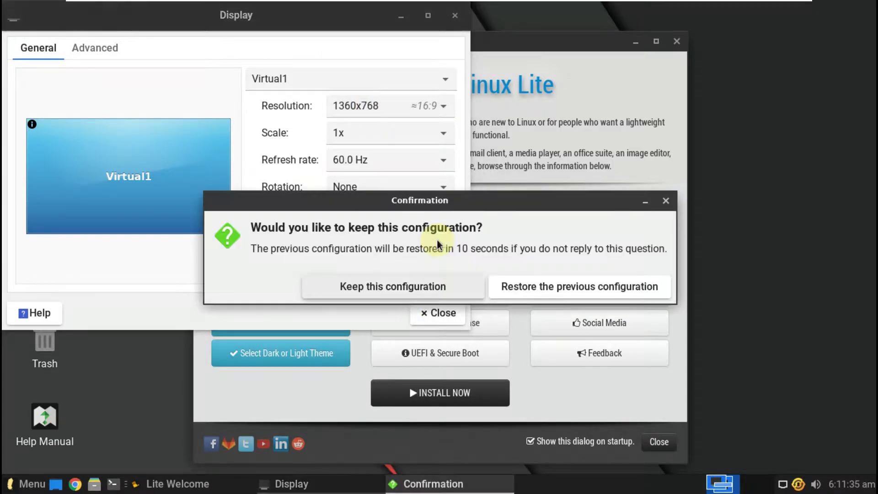
{"action": "left_click", "coordinate": [450, 286]}
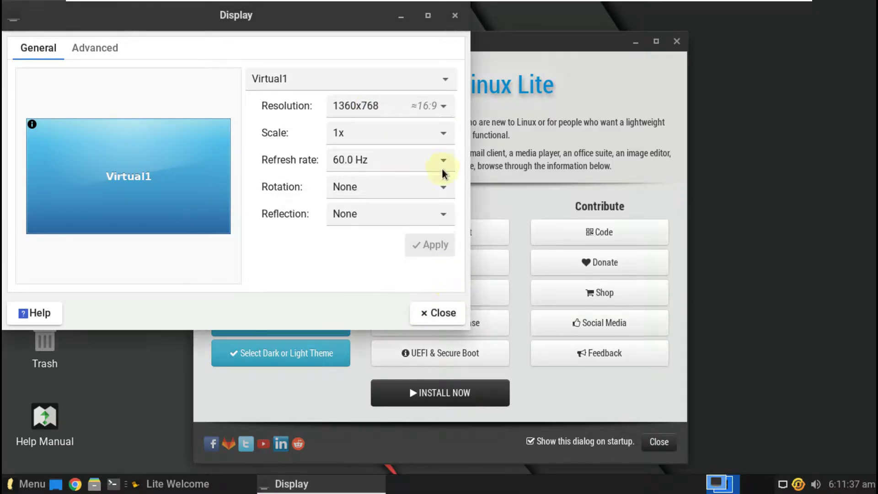
{"action": "left_click", "coordinate": [455, 17]}
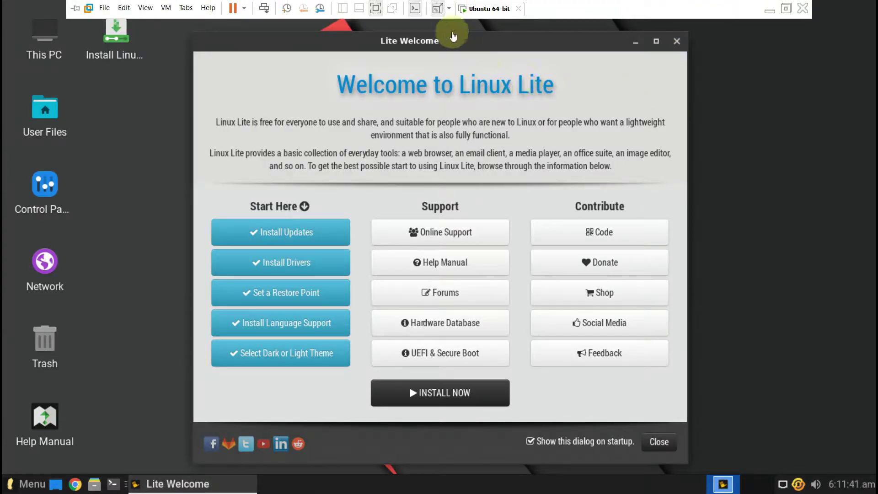
- Turn off stretching of the virtual machine's screen in VMware and reopen the guest's Display settings
{"action": "left_click", "coordinate": [437, 10]}
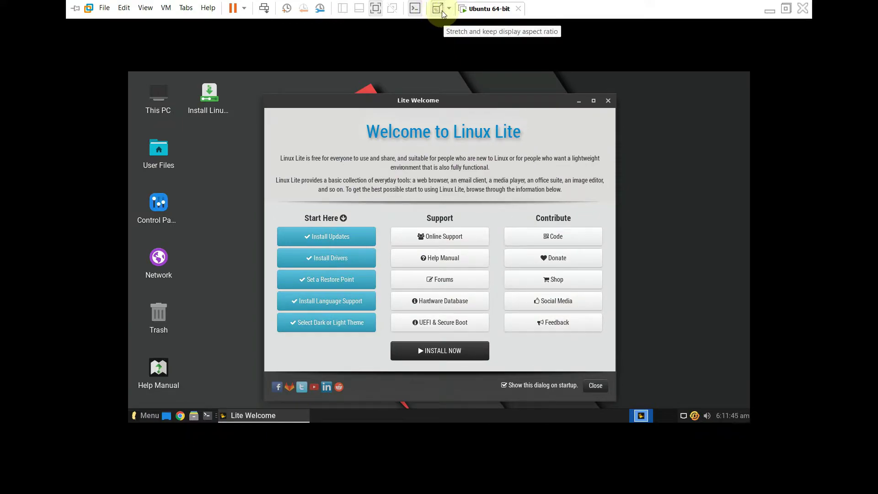
{"action": "left_click", "coordinate": [150, 417]}
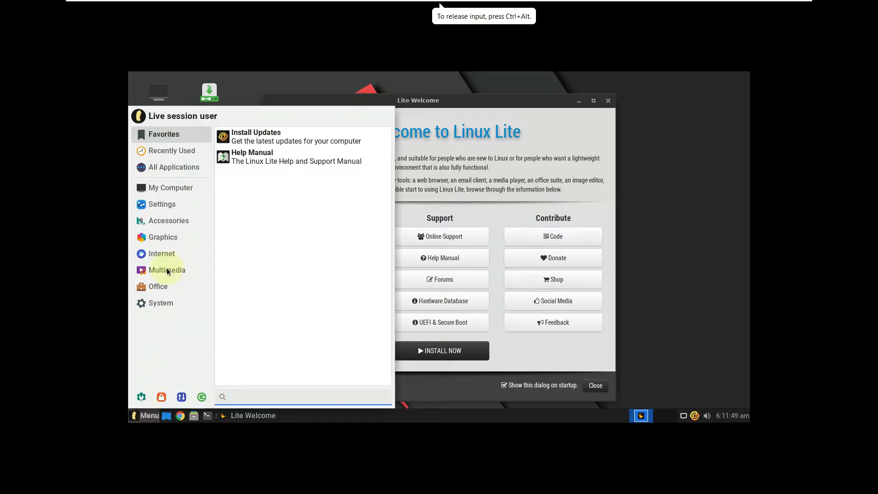
{"action": "mouse_move", "coordinate": [168, 198]}
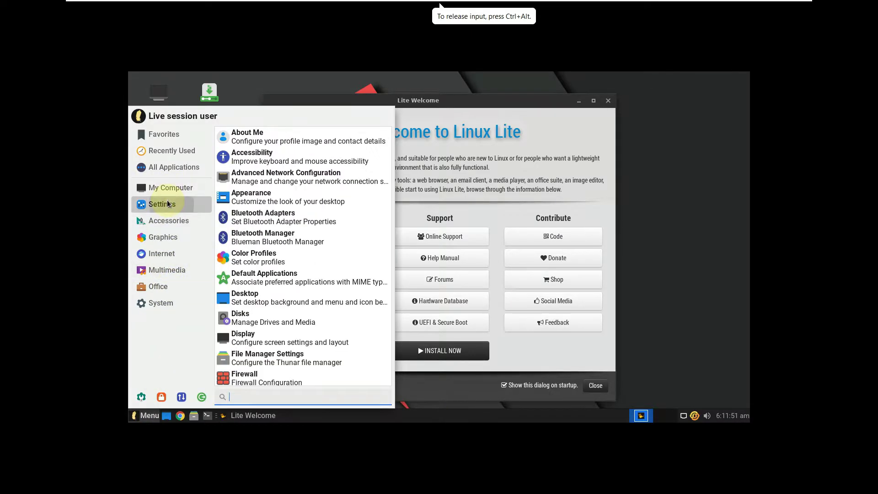
{"action": "left_click", "coordinate": [257, 337]}
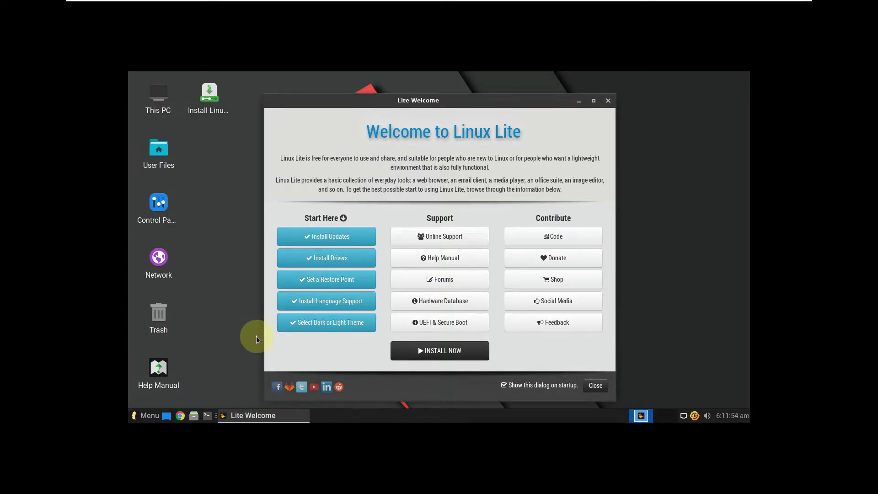
- Set the Virtual1 display resolution to 1920x1080 and keep the new configuration
{"action": "left_click", "coordinate": [398, 146]}
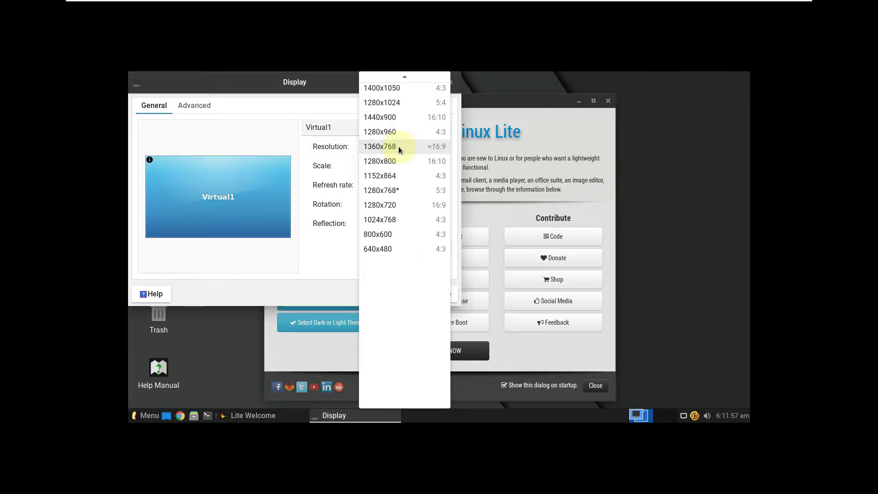
{"action": "scroll", "coordinate": [391, 112], "scroll_direction": "up", "scroll_amount": 1}
{"action": "scroll", "coordinate": [391, 110], "scroll_direction": "up", "scroll_amount": 5}
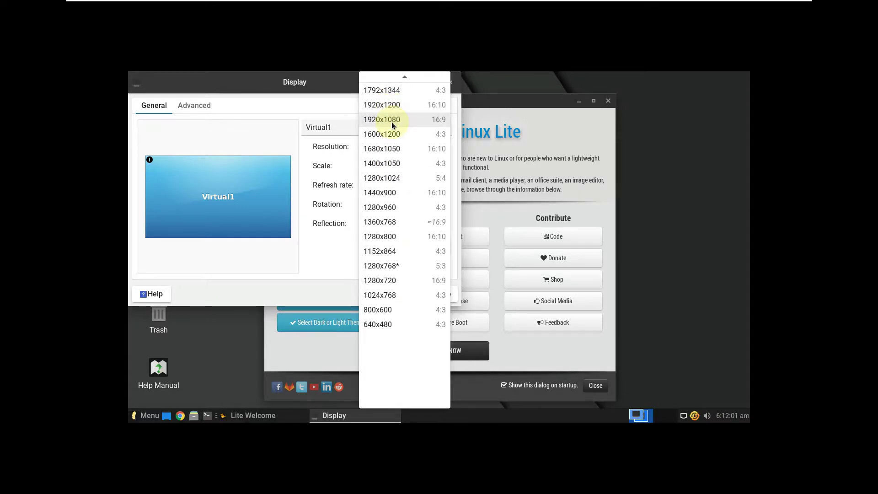
{"action": "left_click", "coordinate": [392, 119]}
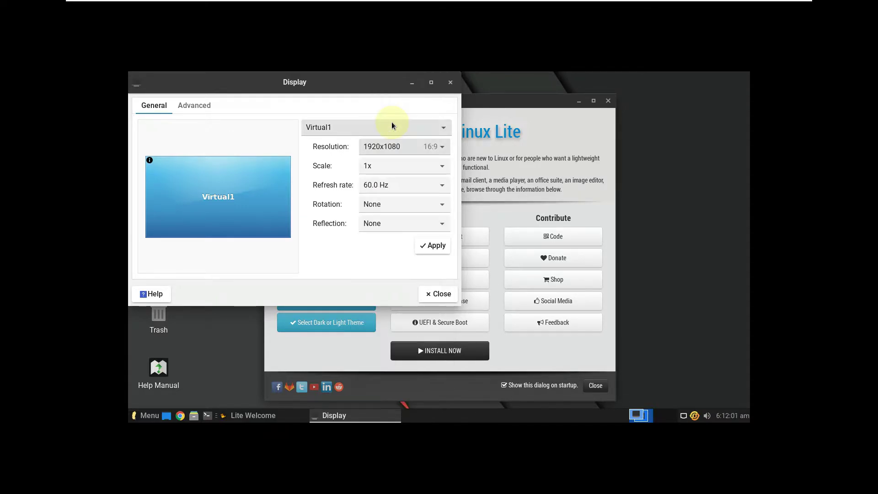
{"action": "left_click", "coordinate": [434, 246]}
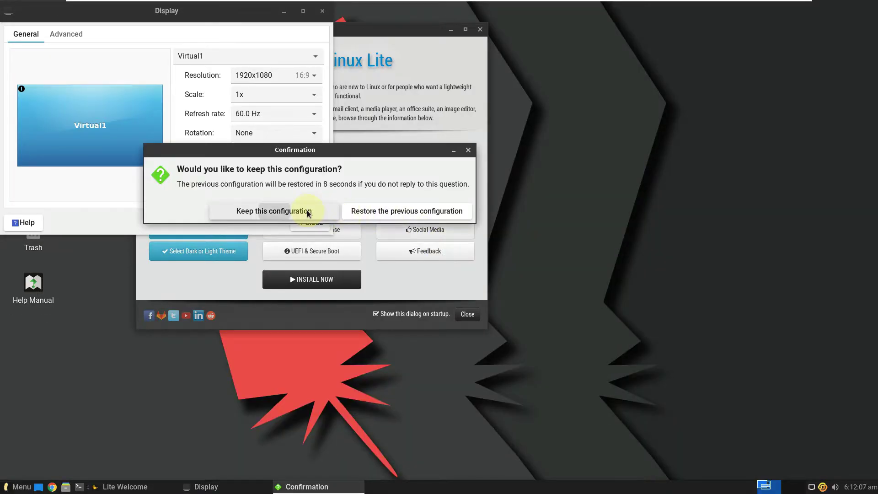
{"action": "left_click", "coordinate": [308, 213]}
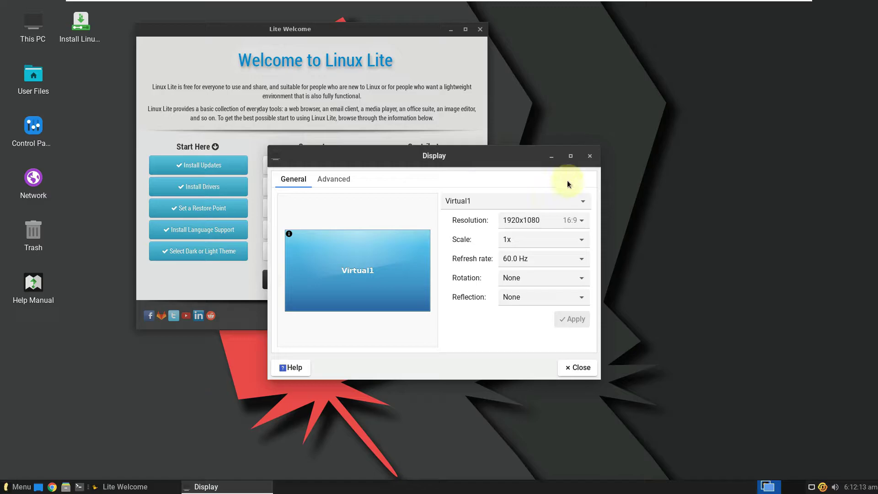
- Close the Display settings and move the Lite Welcome window to the middle of the desktop
{"action": "left_click", "coordinate": [589, 156]}
{"action": "left_click_drag", "start_coordinate": [326, 32], "coordinate": [458, 111]}
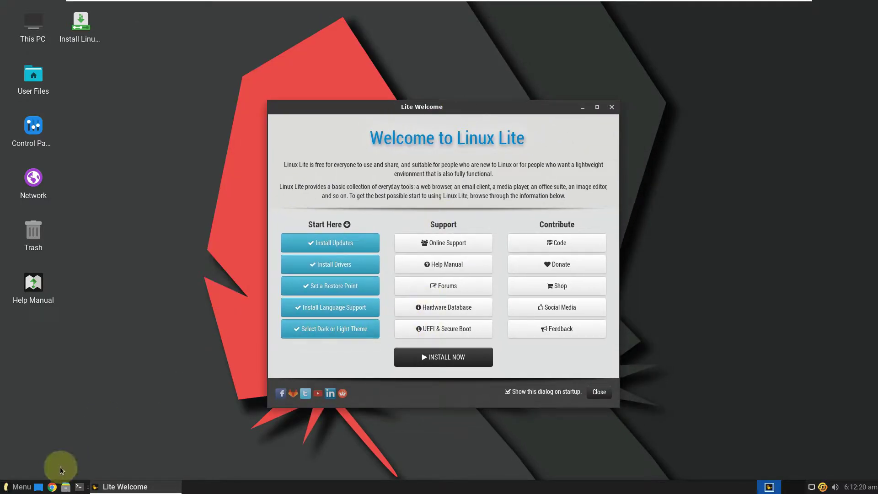
- Open the System Monitor and maximize it to examine the CPU usage per core
{"action": "left_click", "coordinate": [21, 488]}
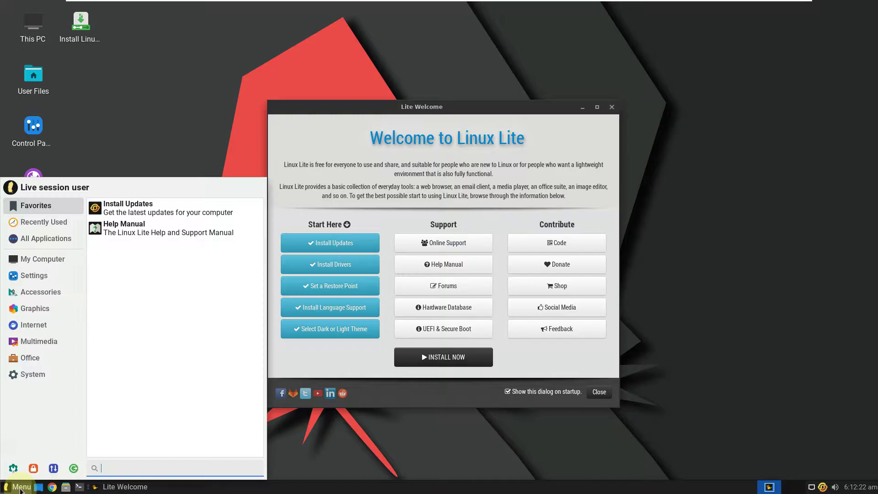
{"action": "mouse_move", "coordinate": [38, 375]}
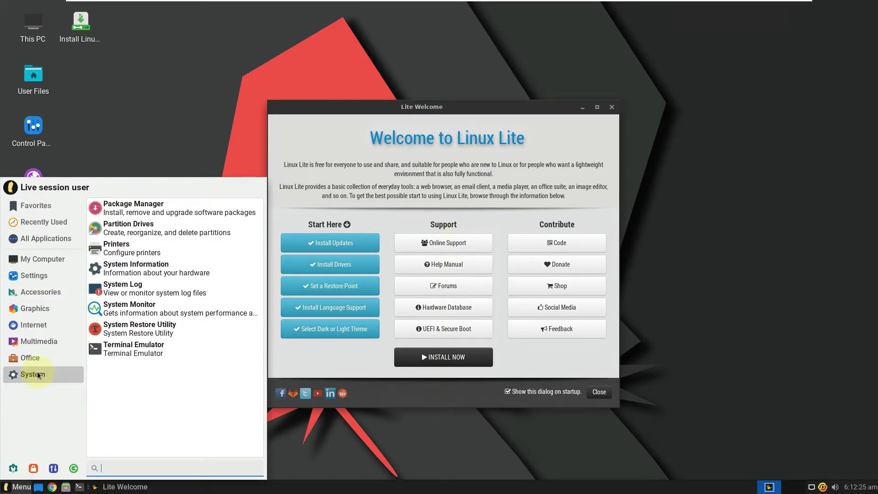
{"action": "left_click", "coordinate": [151, 307]}
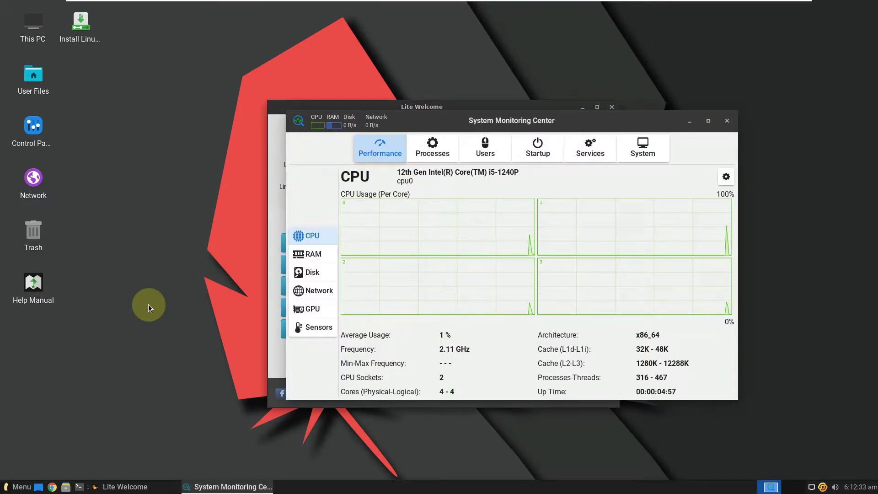
{"action": "left_click", "coordinate": [708, 120]}
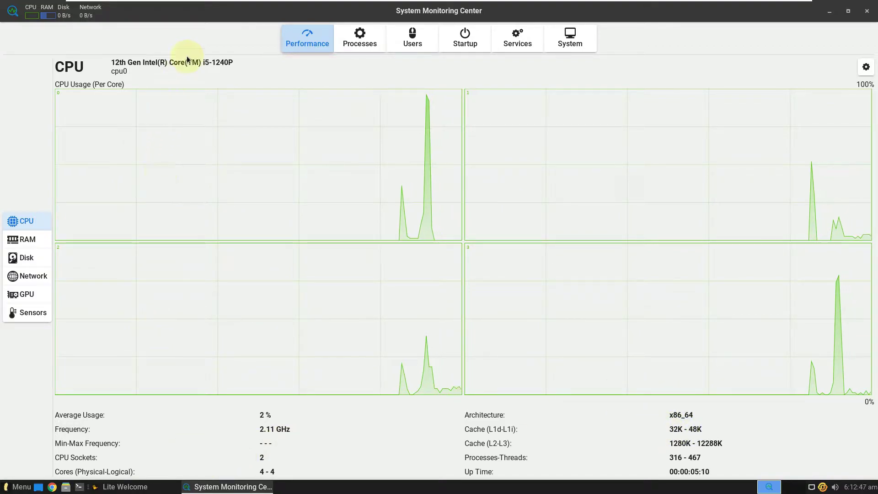
- Examine the RAM, Disk, Network, GPU and Sensors performance pages, including the RAM page's customization options
{"action": "left_click", "coordinate": [36, 237]}
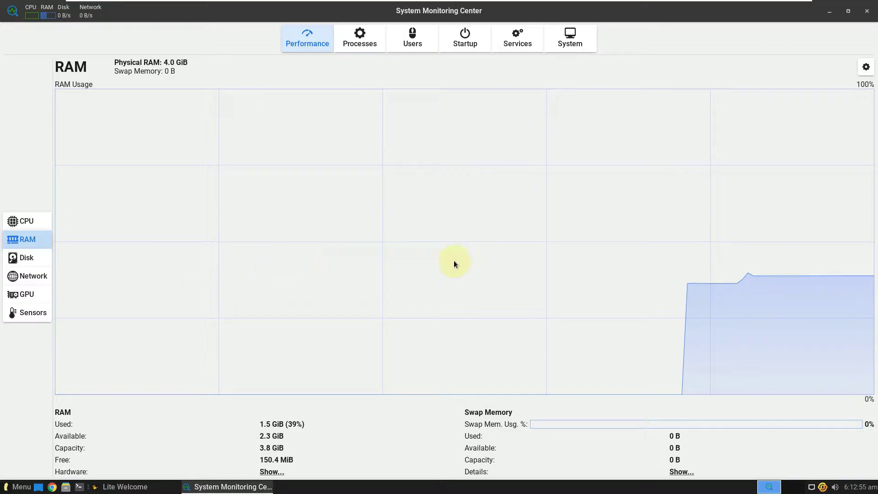
{"action": "left_click", "coordinate": [866, 73]}
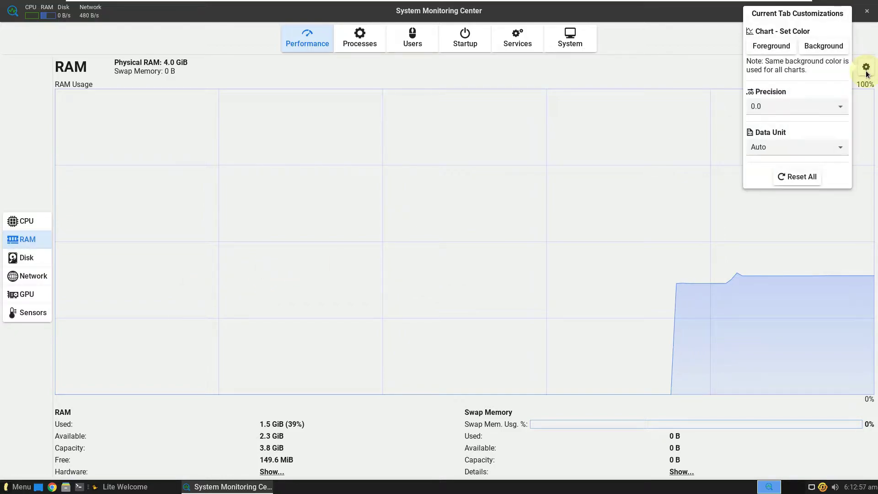
{"action": "left_click", "coordinate": [662, 46]}
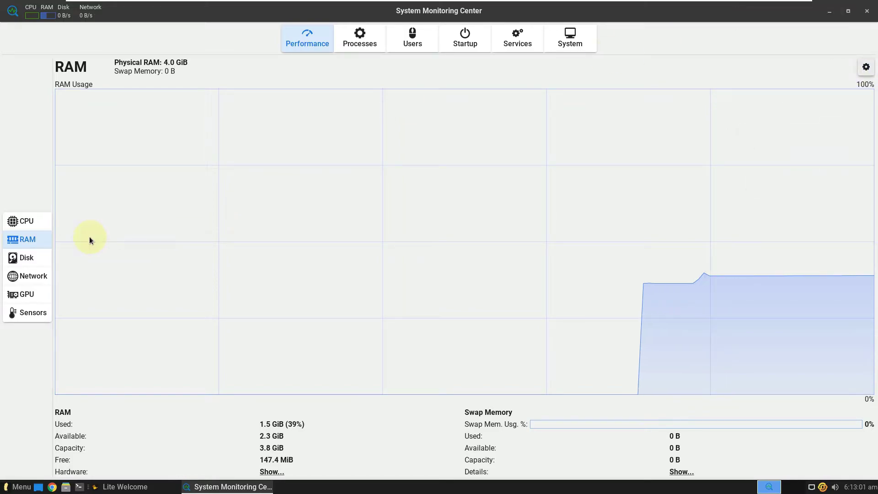
{"action": "left_click", "coordinate": [31, 260]}
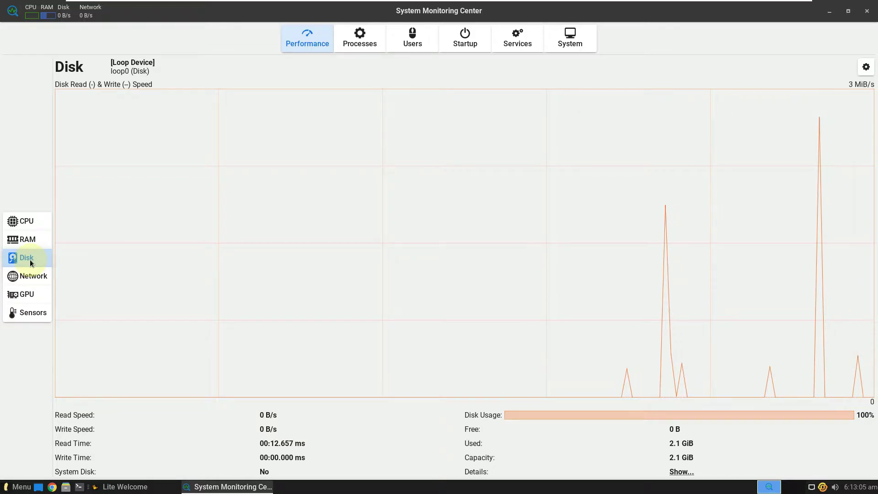
{"action": "left_click", "coordinate": [28, 276]}
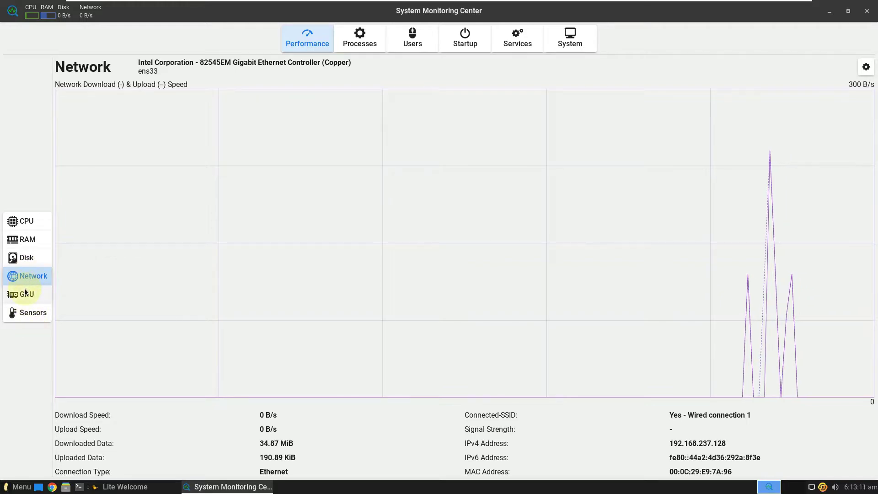
{"action": "left_click", "coordinate": [25, 292]}
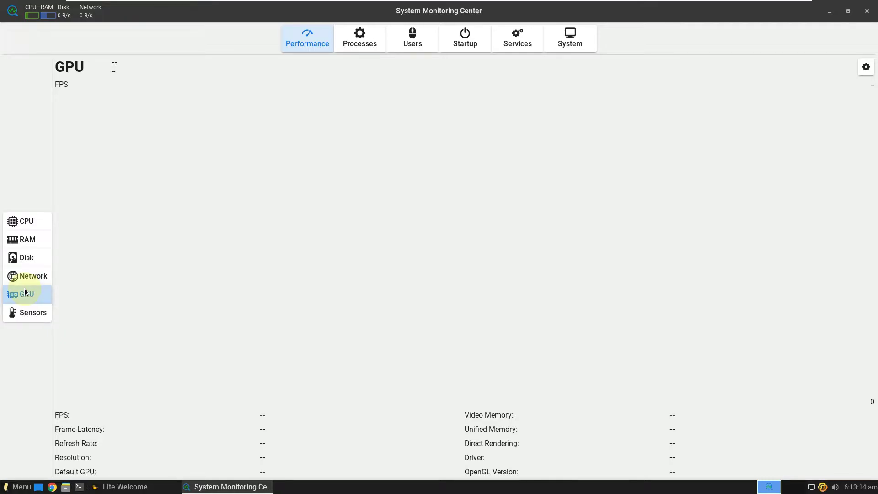
{"action": "left_click", "coordinate": [39, 312]}
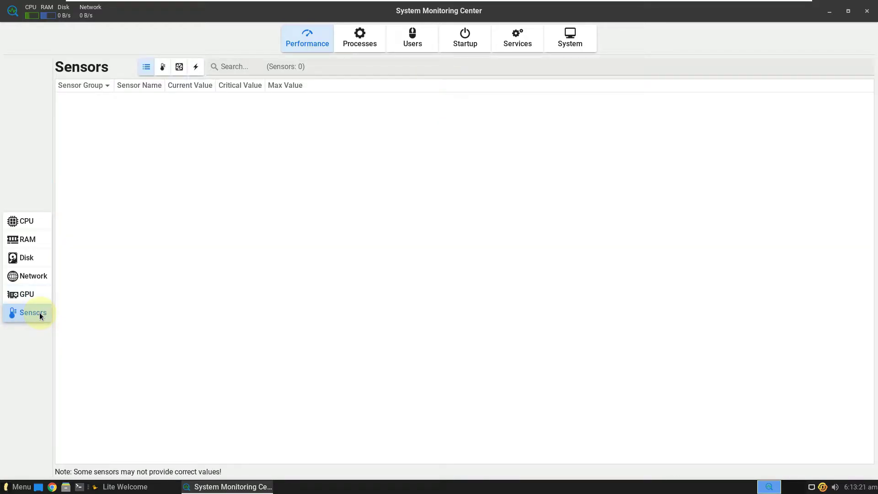
- Look through the list of running processes and check the Users page
{"action": "left_click", "coordinate": [374, 36]}
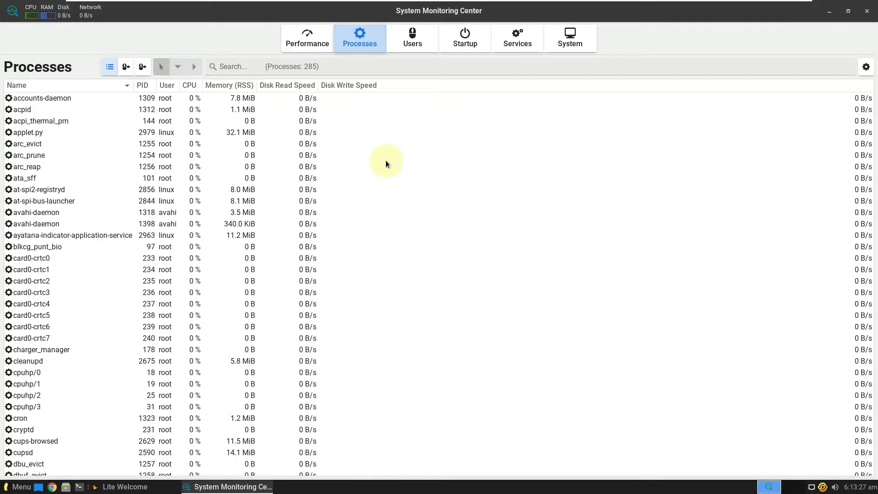
{"action": "scroll", "coordinate": [385, 160], "scroll_direction": "down", "scroll_amount": 3}
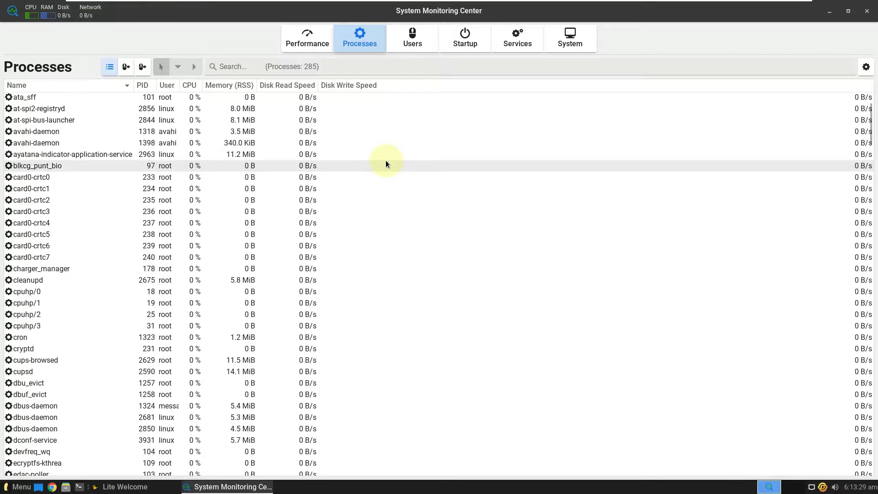
{"action": "scroll", "coordinate": [386, 160], "scroll_direction": "down", "scroll_amount": 20}
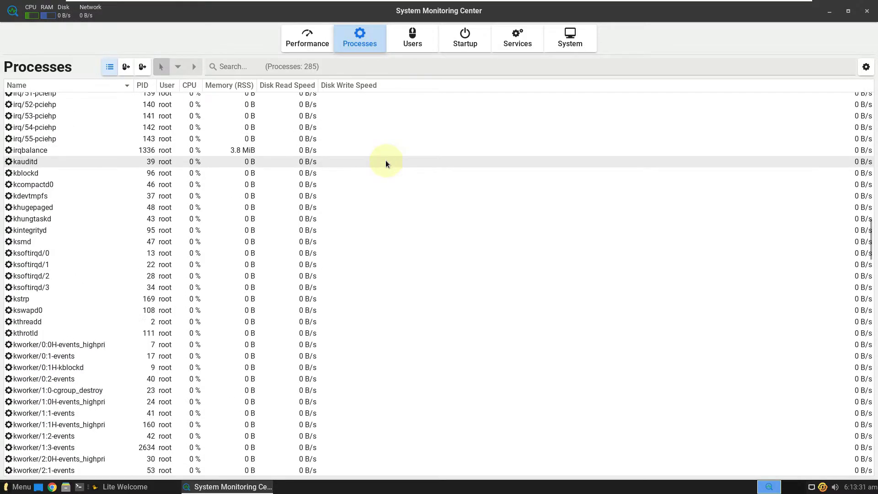
{"action": "scroll", "coordinate": [386, 163], "scroll_direction": "down", "scroll_amount": 15}
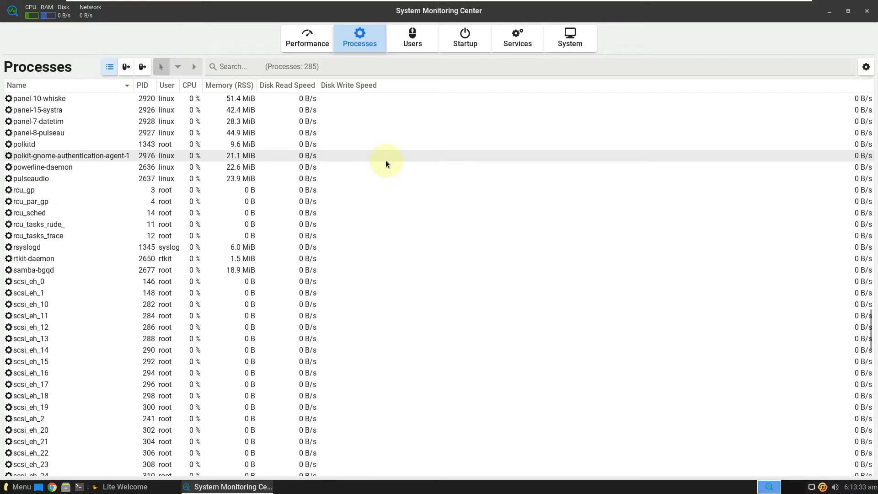
{"action": "scroll", "coordinate": [385, 160], "scroll_direction": "down", "scroll_amount": 15}
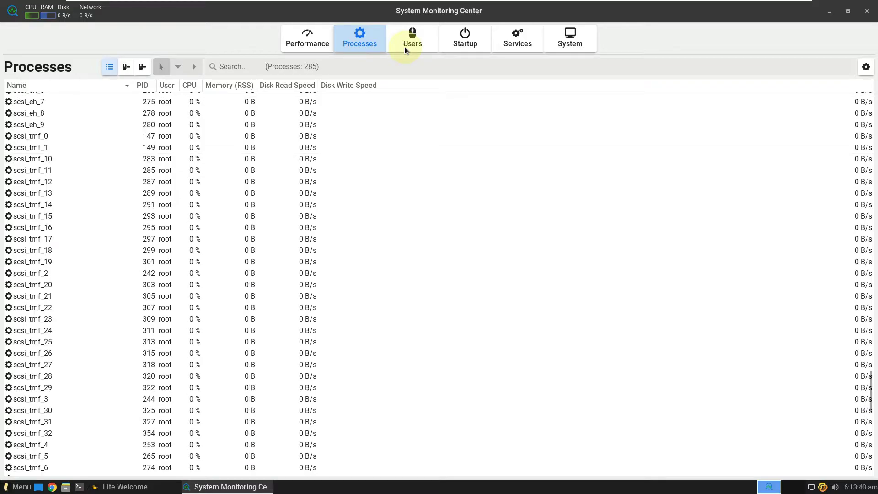
{"action": "left_click", "coordinate": [421, 44]}
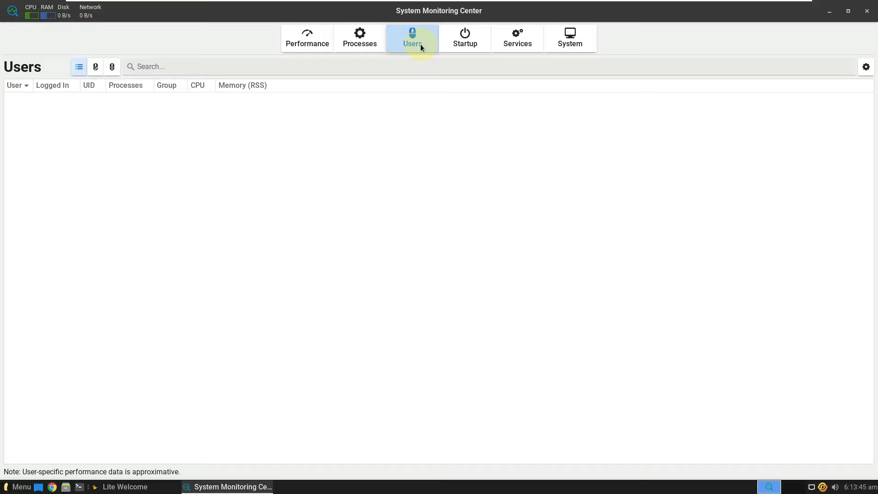
- Review the Startup, Services and System pages and close the System Monitoring Center
{"action": "left_click", "coordinate": [450, 37]}
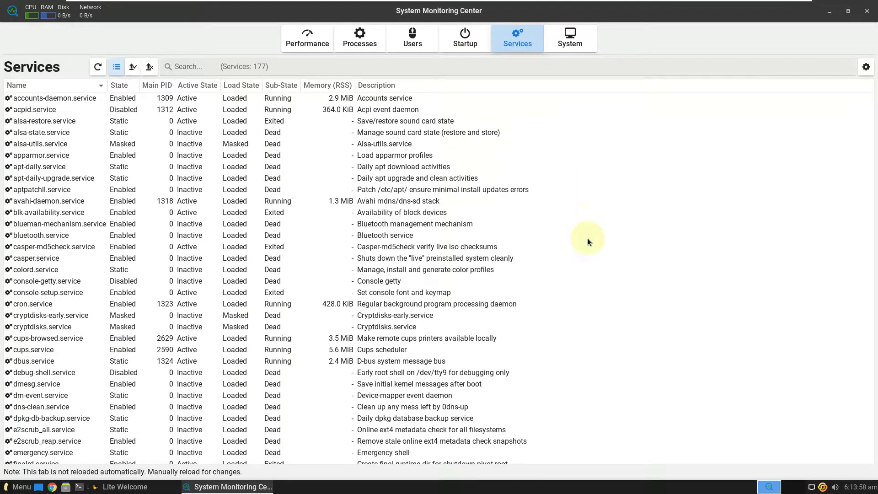
{"action": "scroll", "coordinate": [588, 241], "scroll_direction": "down", "scroll_amount": 5}
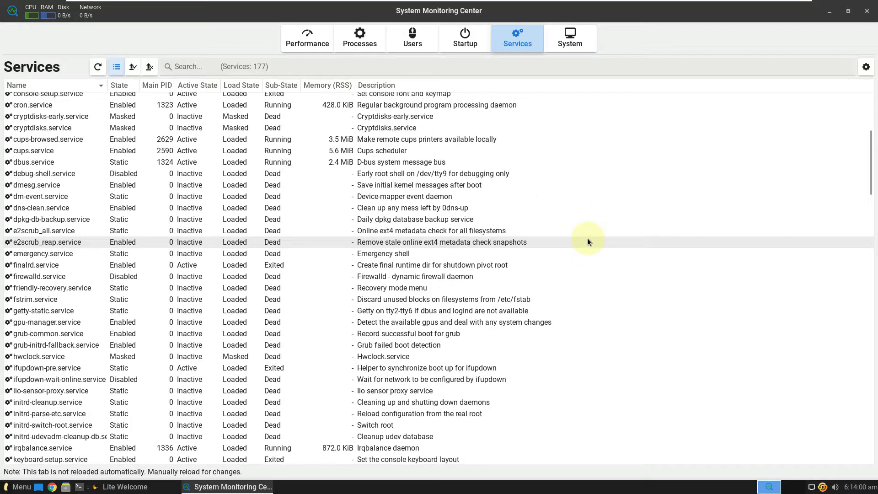
{"action": "scroll", "coordinate": [587, 240], "scroll_direction": "down", "scroll_amount": 5}
{"action": "scroll", "coordinate": [587, 241], "scroll_direction": "down", "scroll_amount": 20}
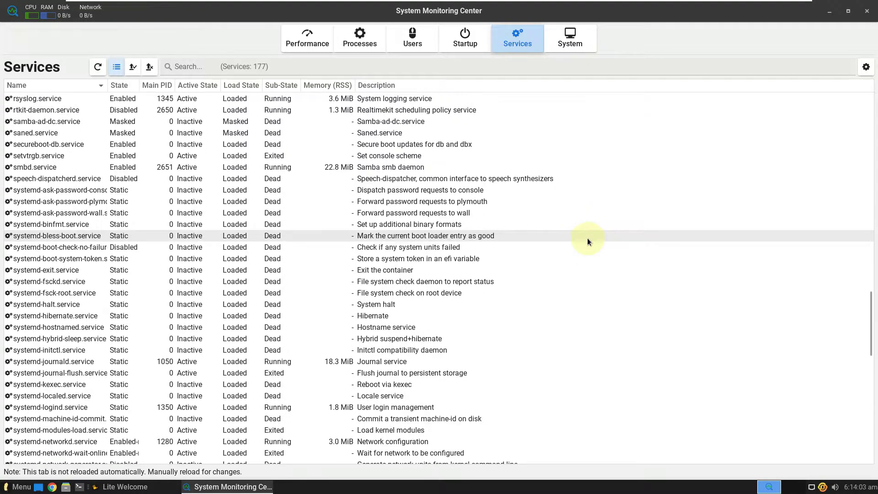
{"action": "scroll", "coordinate": [587, 238], "scroll_direction": "down", "scroll_amount": 10}
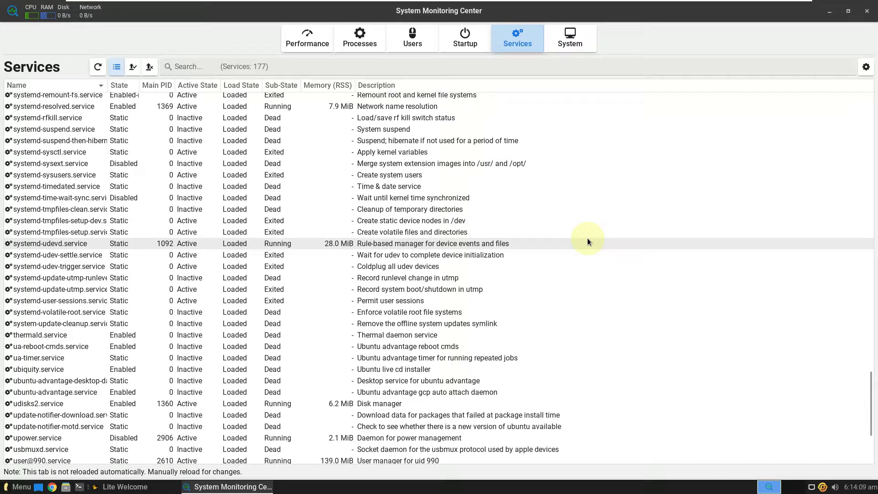
{"action": "left_click", "coordinate": [569, 34]}
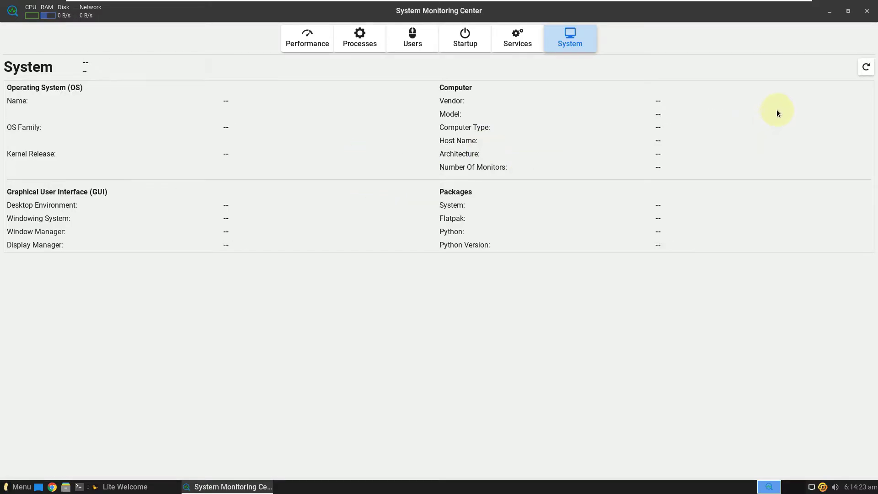
{"action": "left_click", "coordinate": [866, 13]}
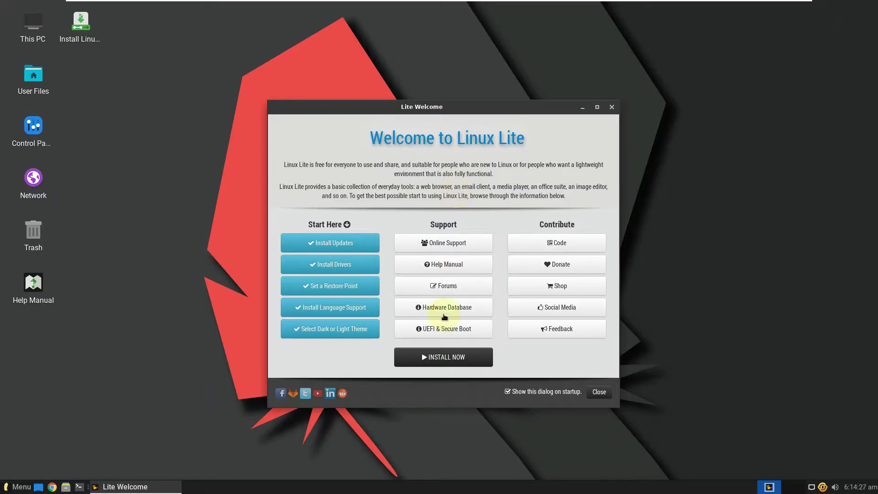
- Start the Linux Lite installer from the Lite Welcome window and continue with English as the language
{"action": "left_click", "coordinate": [439, 357]}
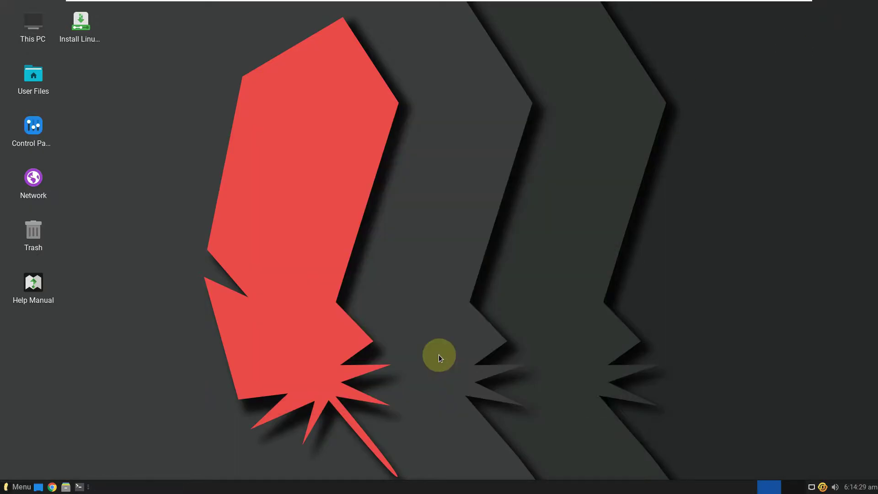
{"action": "left_click", "coordinate": [479, 271]}
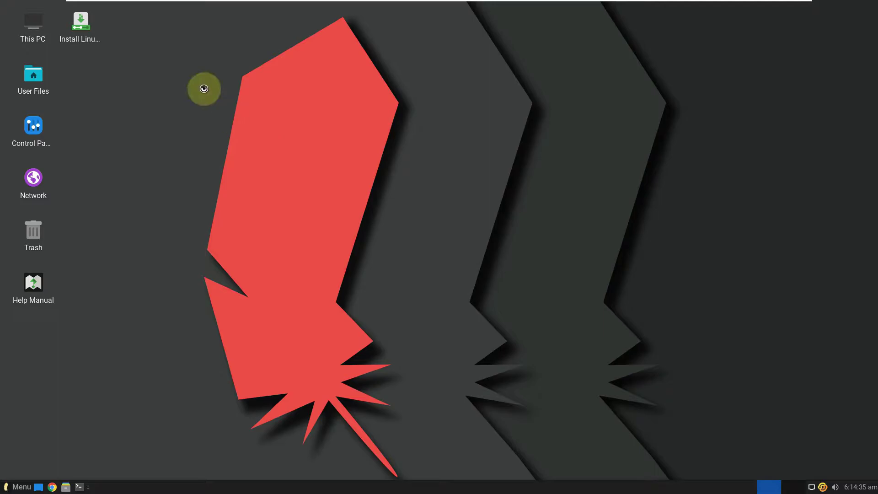
{"action": "right_click", "coordinate": [36, 33]}
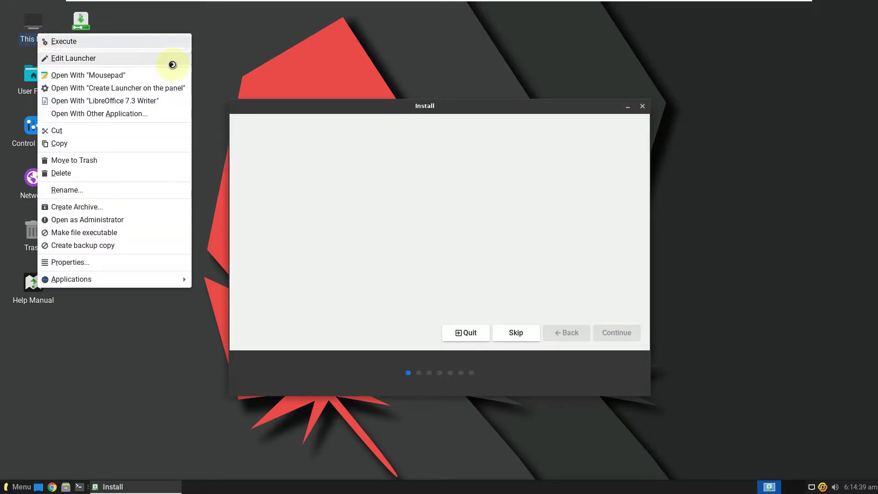
{"action": "left_click", "coordinate": [310, 43]}
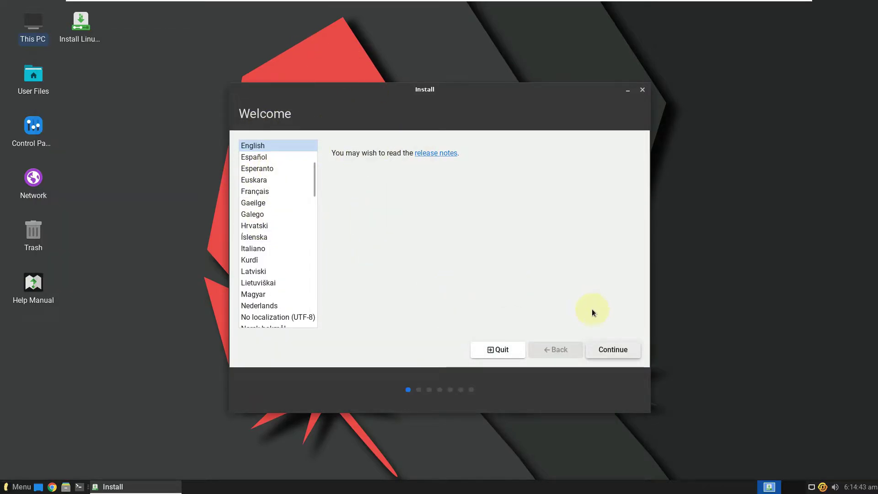
{"action": "left_click", "coordinate": [615, 350]}
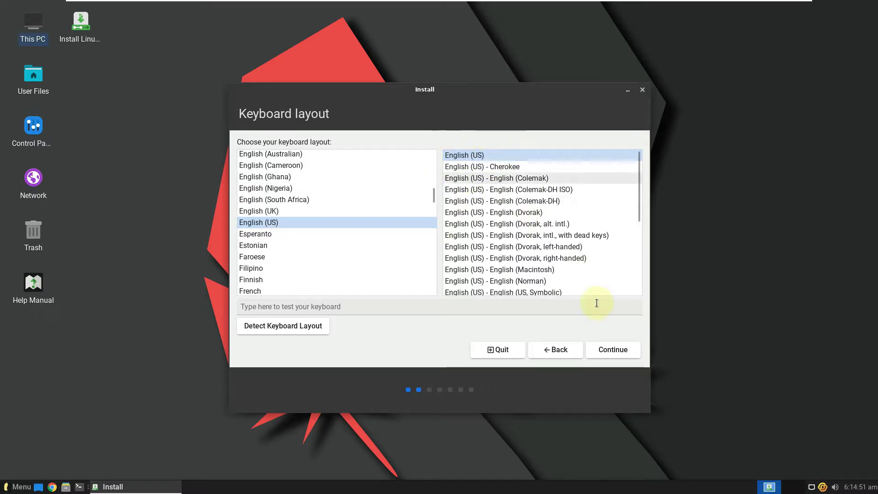
- Accept the English (US) keyboard layout and continue with third-party software for graphics, Wi-Fi hardware and media formats enabled alongside updates
{"action": "left_click", "coordinate": [613, 349]}
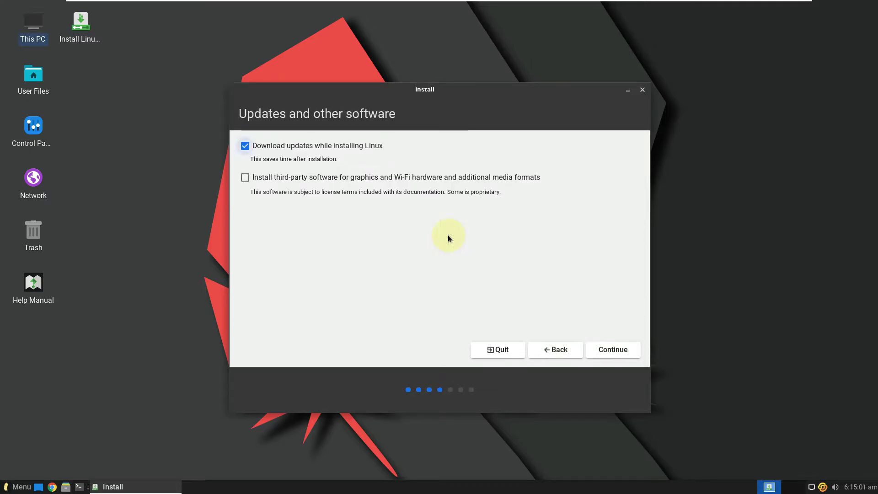
{"action": "left_click", "coordinate": [319, 178]}
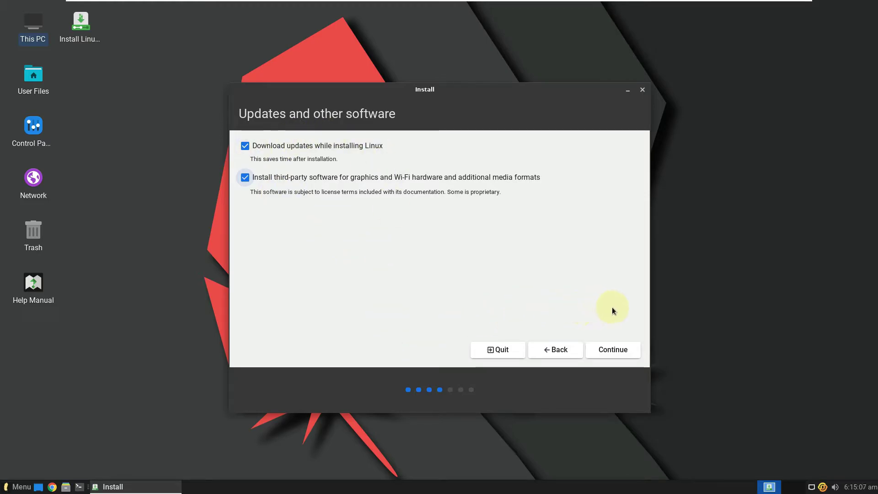
{"action": "left_click", "coordinate": [614, 352]}
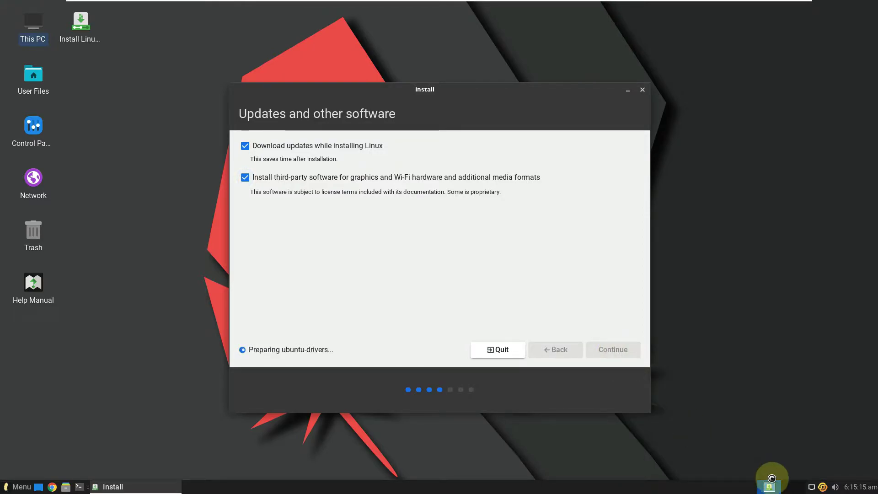
- View the About information of the update indicator in the system tray and close it
{"action": "right_click", "coordinate": [822, 487]}
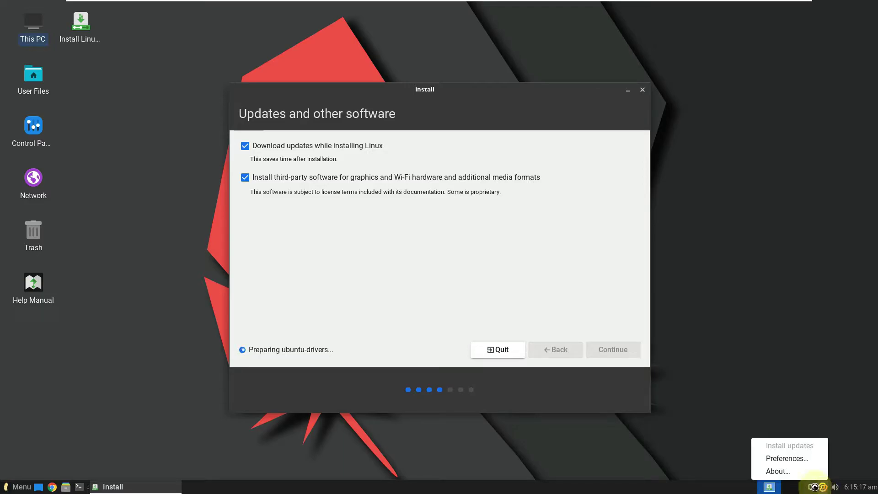
{"action": "left_click", "coordinate": [798, 476]}
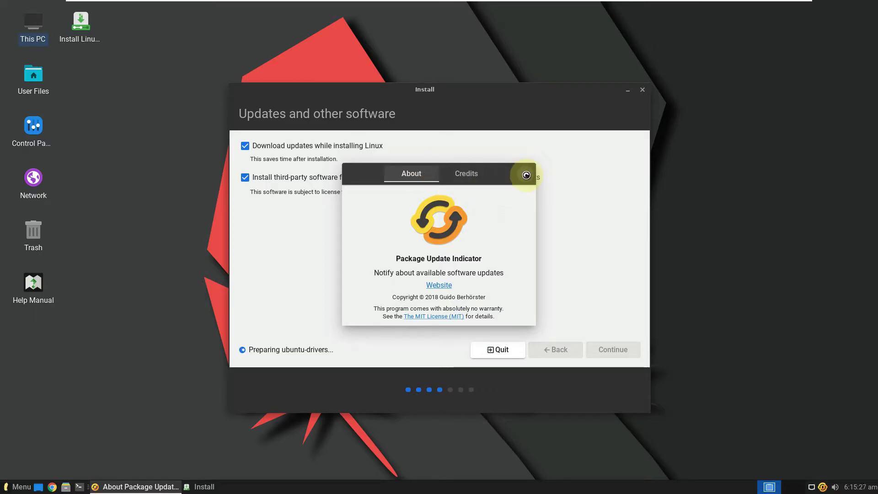
{"action": "left_click", "coordinate": [526, 175]}
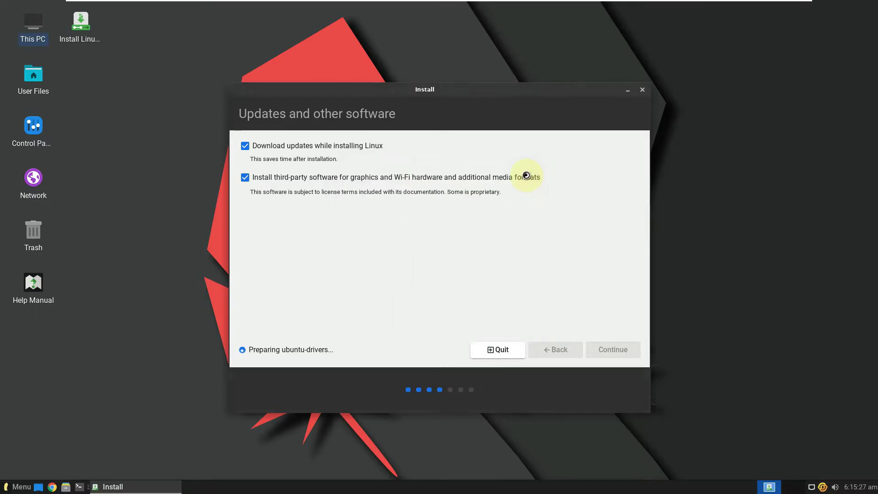
- Open the file manager, check its version in the About information, and close it
{"action": "left_click", "coordinate": [66, 486]}
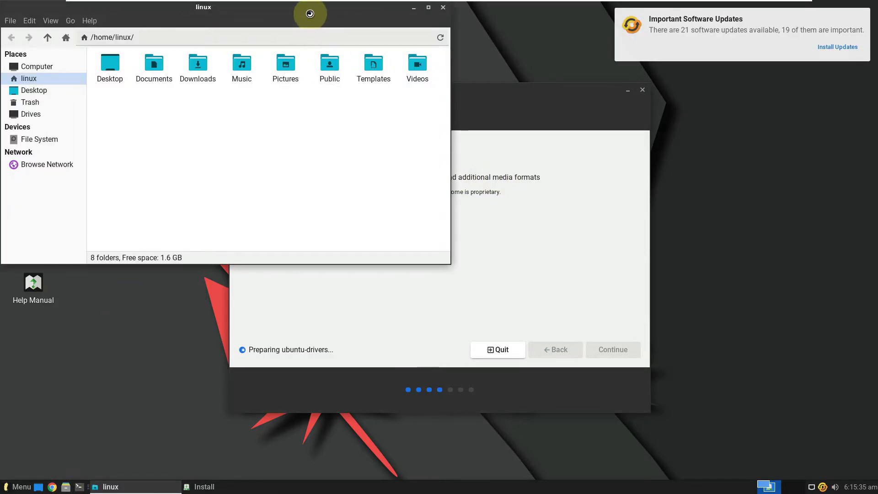
{"action": "left_click_drag", "start_coordinate": [309, 12], "coordinate": [410, 117]}
{"action": "left_click", "coordinate": [197, 124]}
{"action": "left_click", "coordinate": [203, 151]}
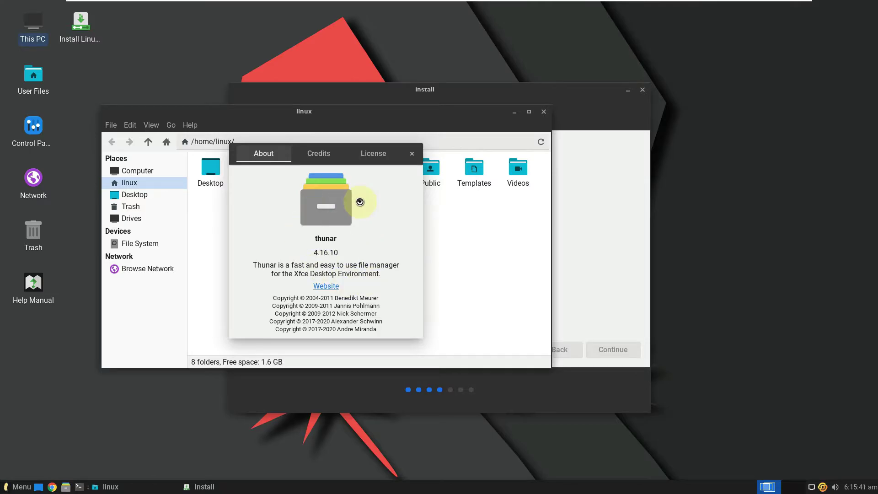
{"action": "left_click", "coordinate": [417, 150]}
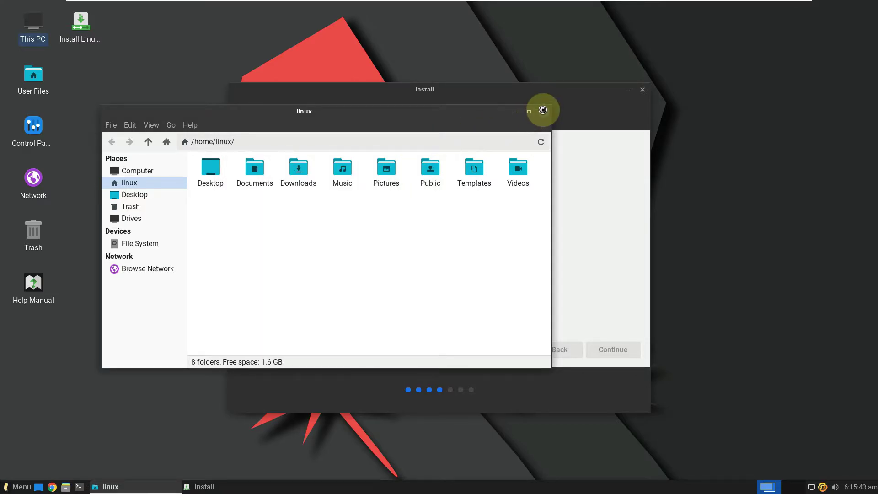
{"action": "left_click", "coordinate": [543, 112]}
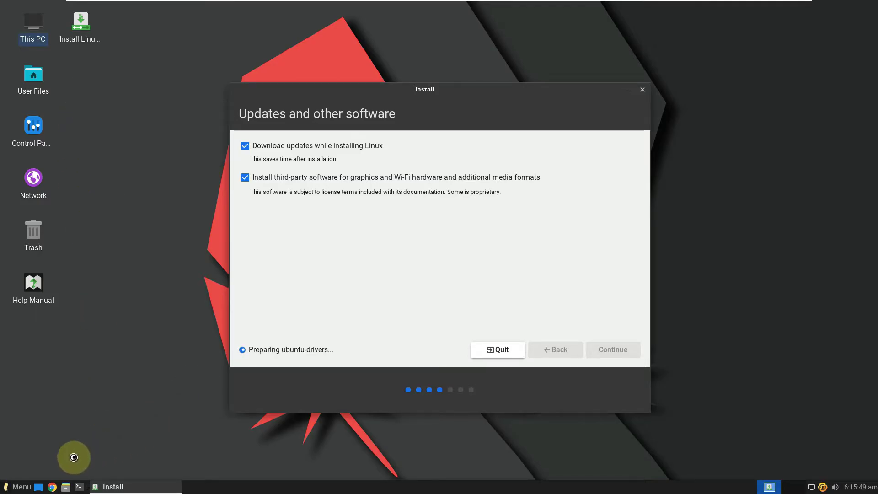
- Look through the applications listed under System, Office, Multimedia, Internet, Graphics and Accessories in the application launcher
{"action": "left_click", "coordinate": [20, 489]}
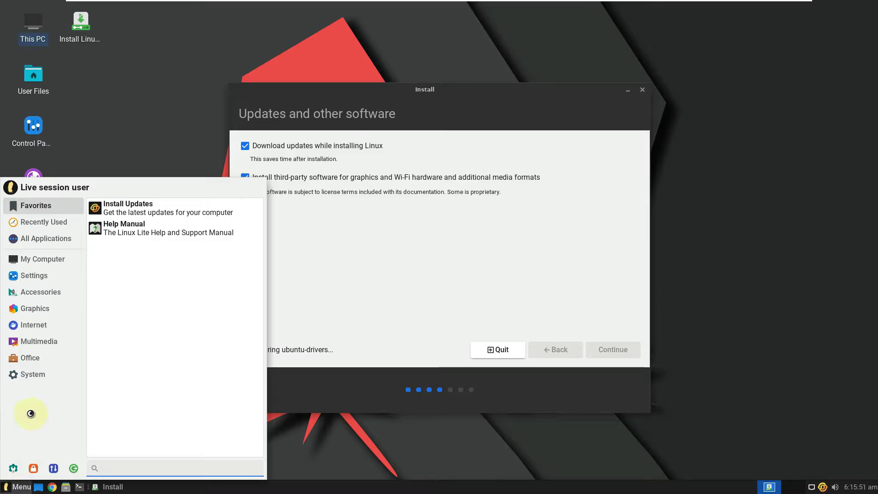
{"action": "left_click", "coordinate": [36, 379]}
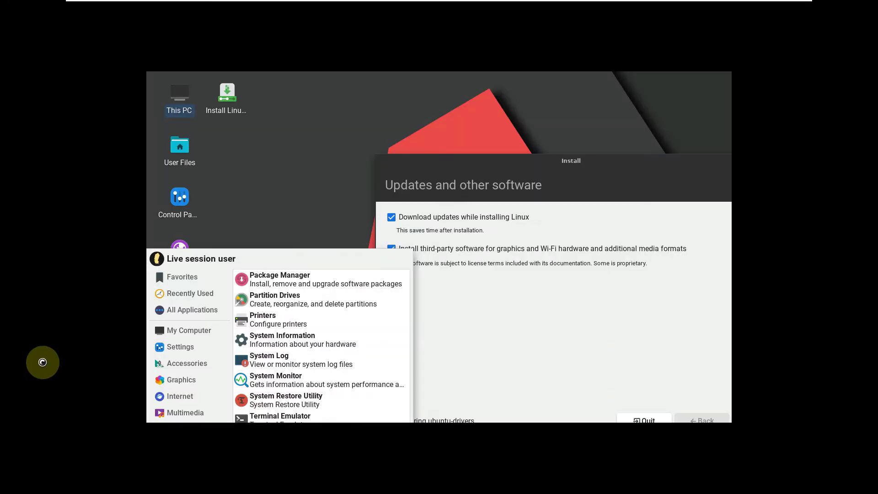
{"action": "left_click", "coordinate": [251, 305]}
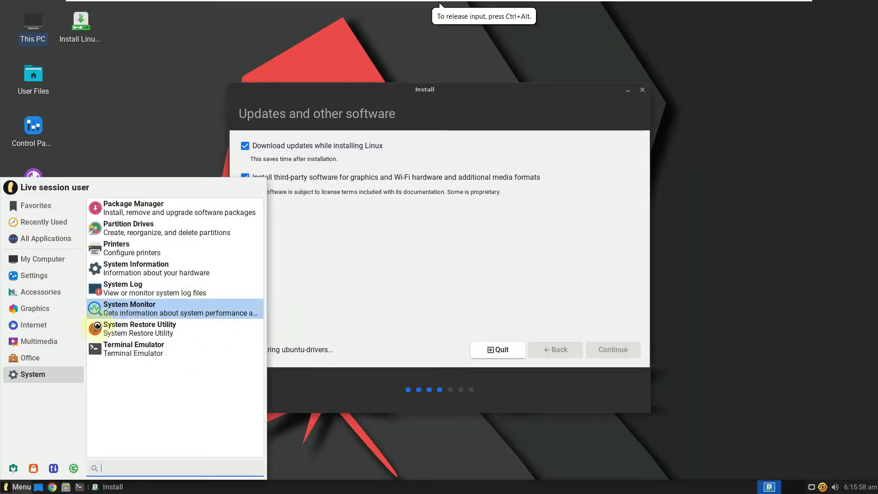
{"action": "left_click", "coordinate": [55, 353]}
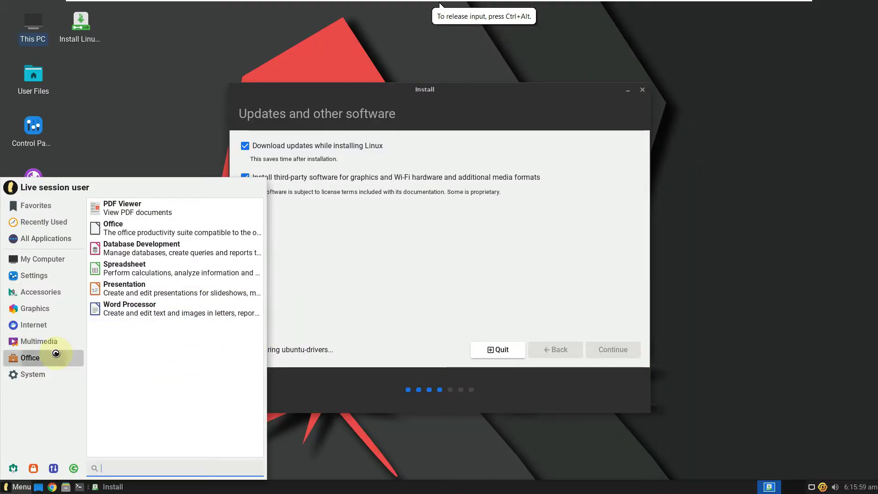
{"action": "left_click", "coordinate": [55, 340]}
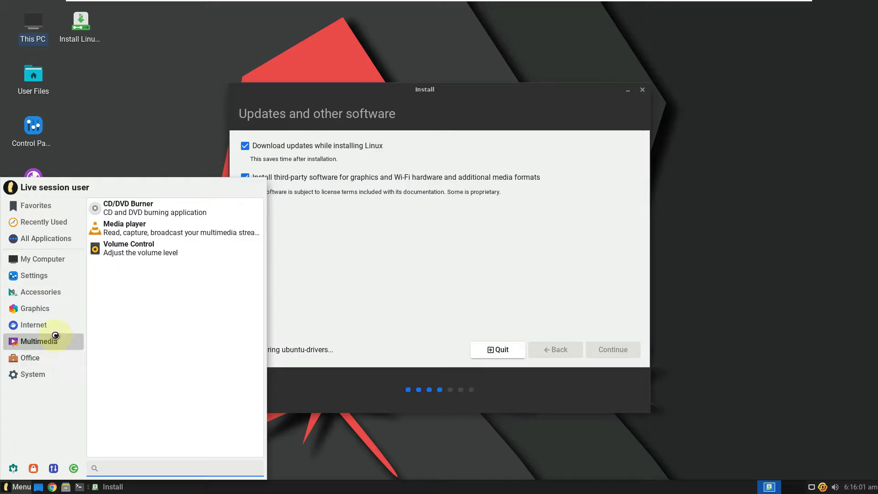
{"action": "left_click", "coordinate": [52, 320]}
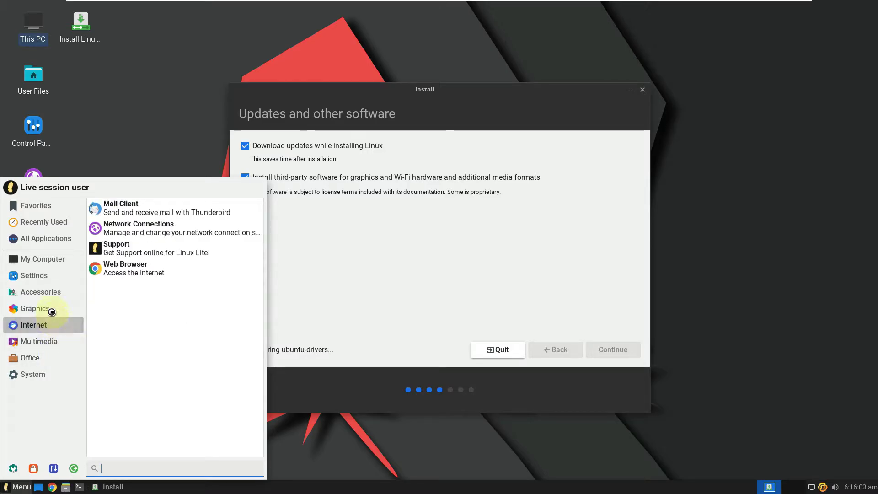
{"action": "left_click", "coordinate": [52, 307]}
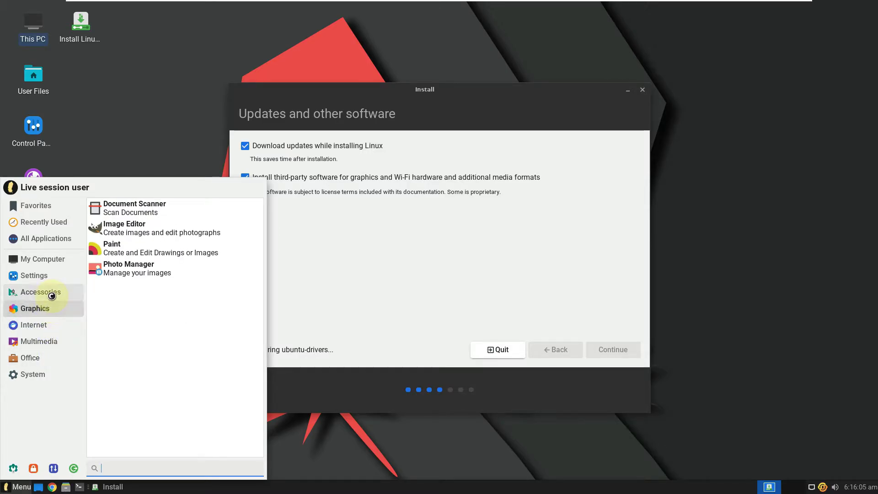
{"action": "left_click", "coordinate": [52, 292]}
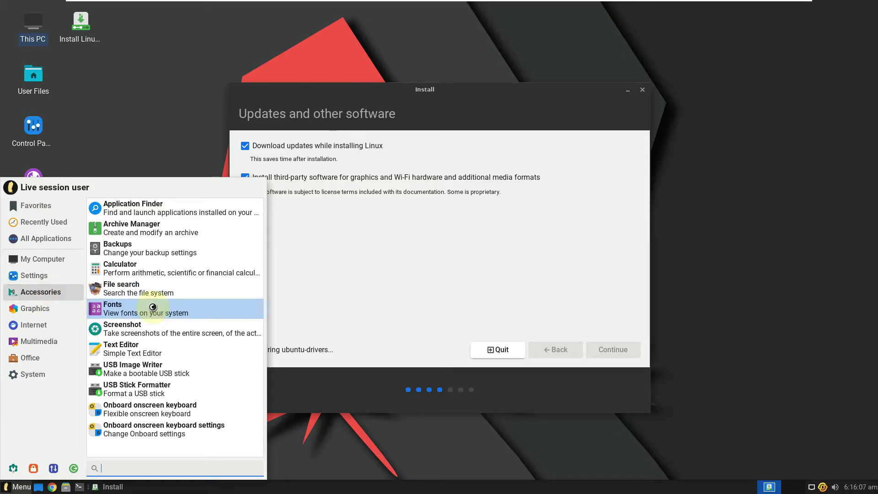
- Review the full list of Settings entries and the My Computer folders in the launcher, and close it
{"action": "left_click", "coordinate": [65, 274]}
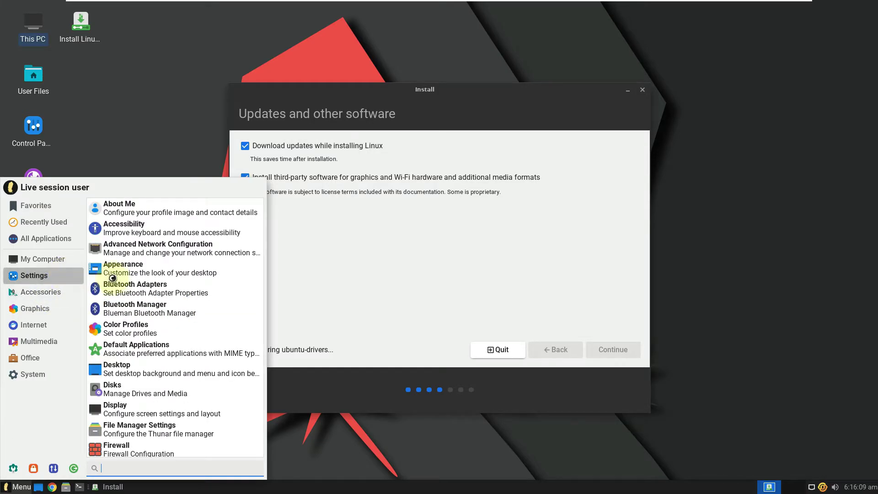
{"action": "scroll", "coordinate": [167, 298], "scroll_direction": "down", "scroll_amount": 5}
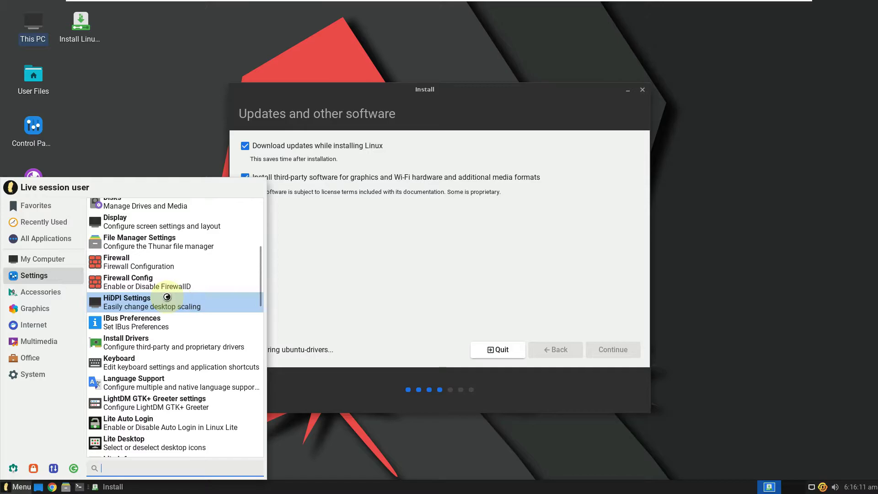
{"action": "scroll", "coordinate": [166, 297], "scroll_direction": "down", "scroll_amount": 5}
{"action": "scroll", "coordinate": [166, 297], "scroll_direction": "down", "scroll_amount": 10}
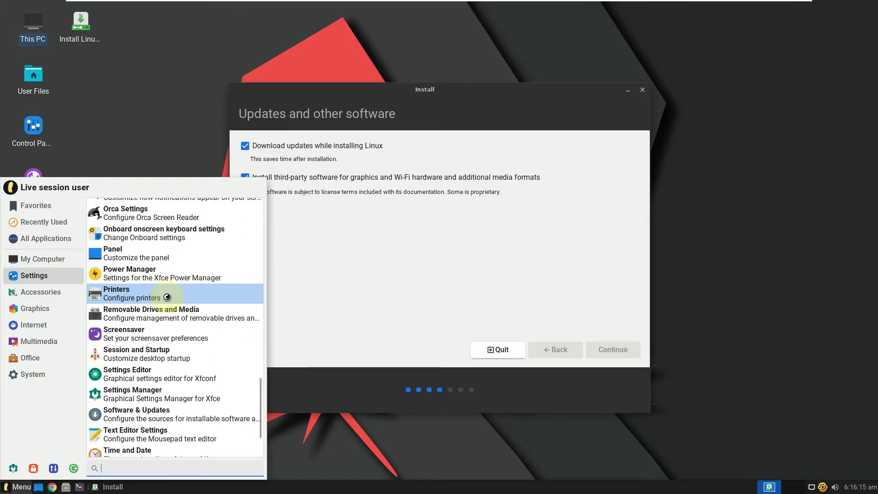
{"action": "scroll", "coordinate": [167, 297], "scroll_direction": "down", "scroll_amount": 3}
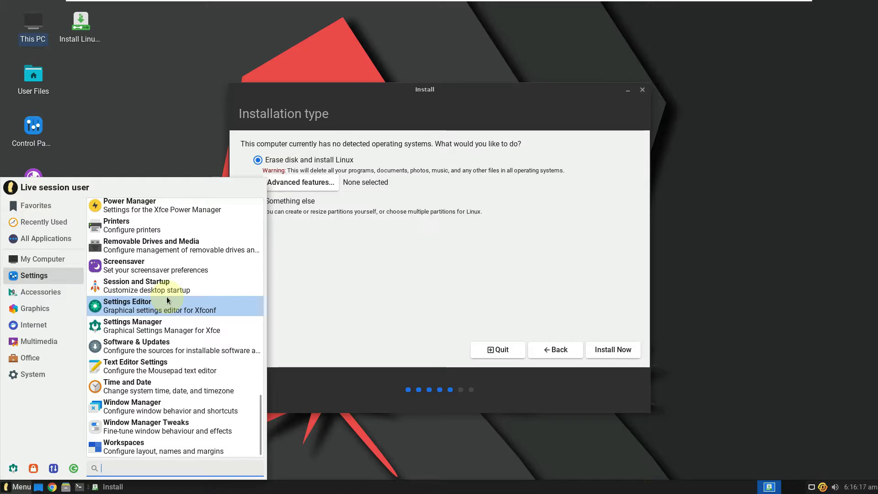
{"action": "left_click", "coordinate": [61, 262]}
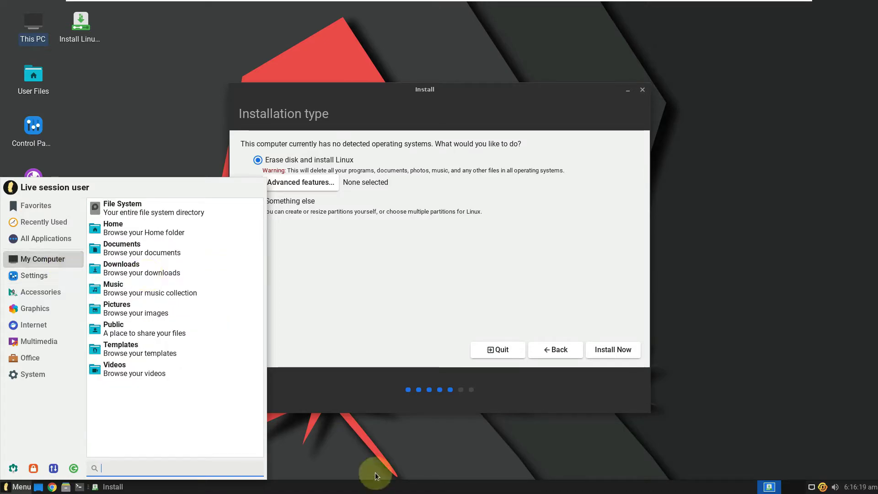
{"action": "left_click", "coordinate": [383, 449]}
- View the installer's advanced features for erasing the disk, cancel without choosing any, and quit the installation
{"action": "left_click", "coordinate": [318, 181]}
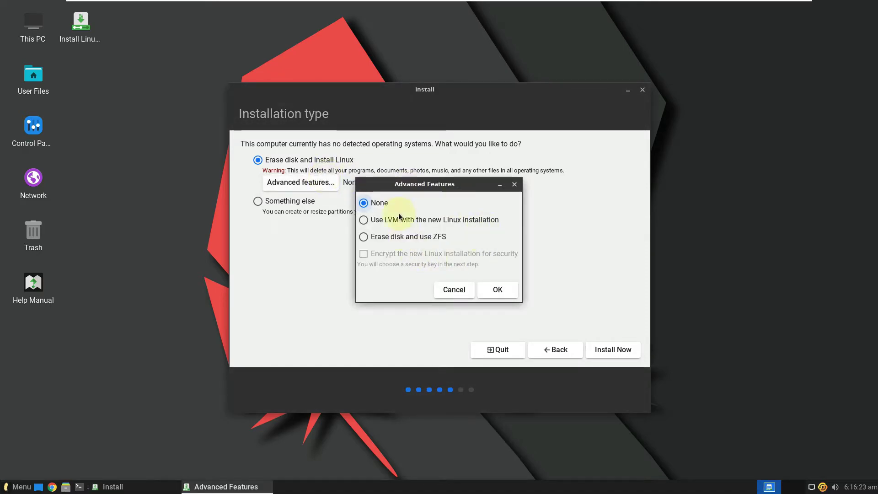
{"action": "left_click", "coordinate": [453, 289]}
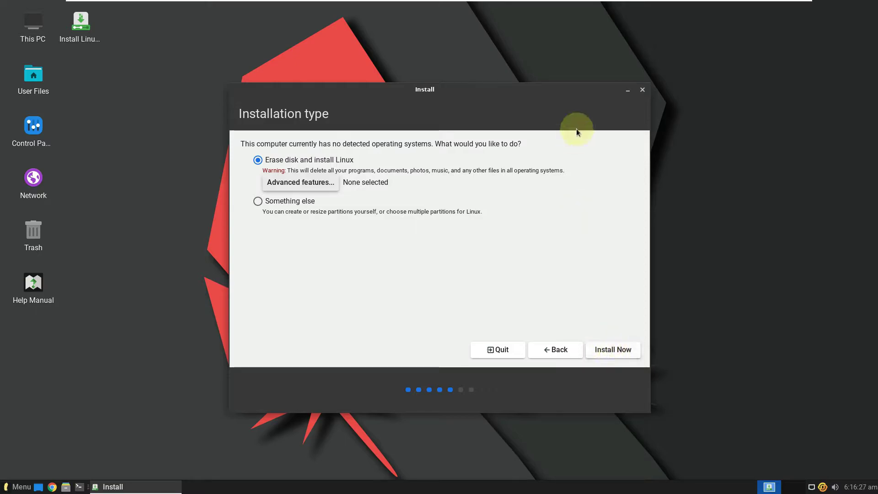
{"action": "left_click", "coordinate": [645, 91]}
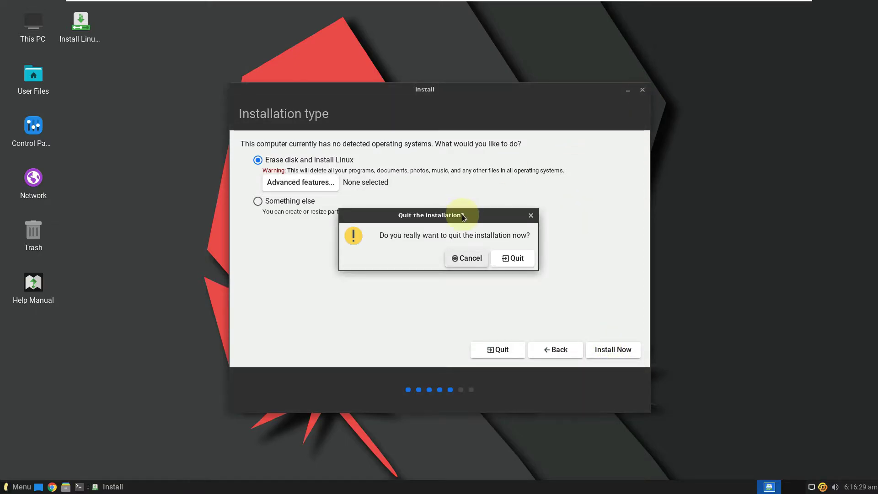
{"action": "left_click", "coordinate": [517, 258]}
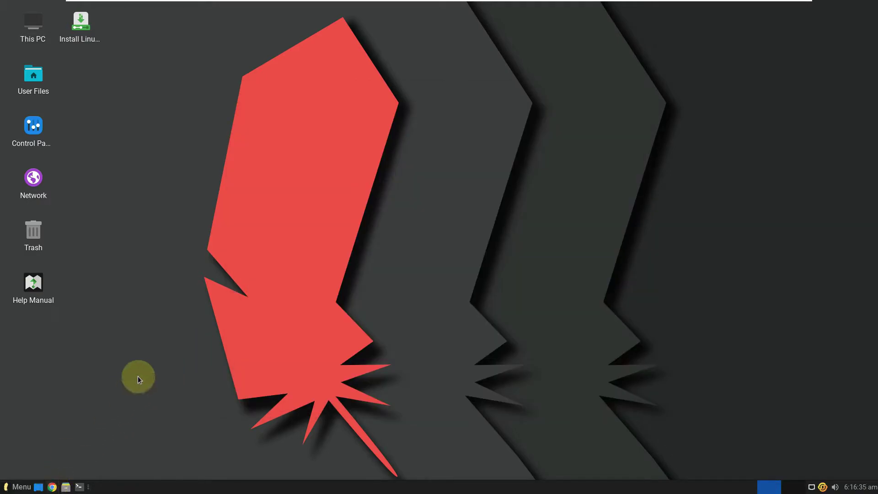
- Look over the launcher favorites and the desktop's context options including its Applications categories, and dismiss them
{"action": "left_click", "coordinate": [19, 486]}
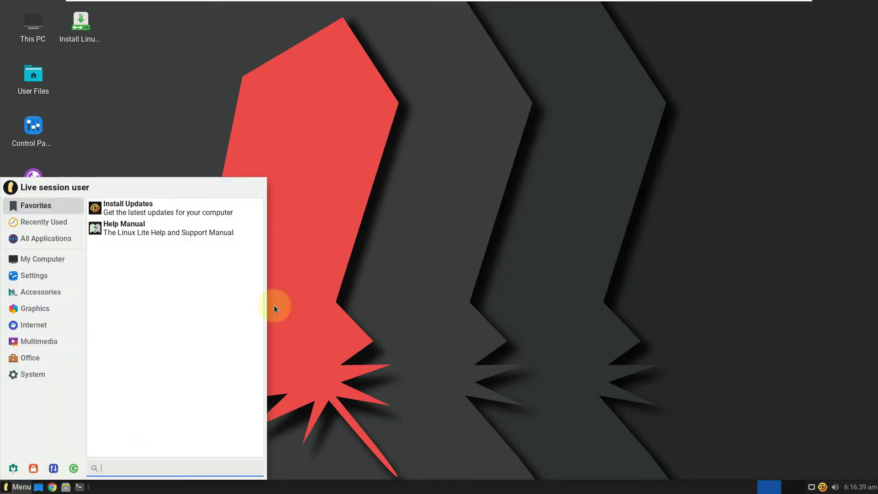
{"action": "left_click", "coordinate": [466, 148]}
{"action": "right_click", "coordinate": [467, 147]}
{"action": "left_click", "coordinate": [466, 147]}
{"action": "right_click", "coordinate": [466, 147]}
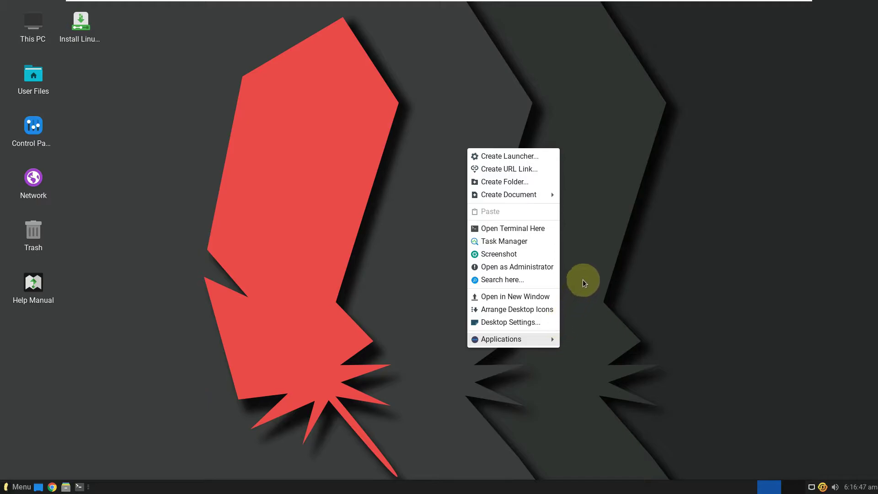
{"action": "mouse_move", "coordinate": [556, 340]}
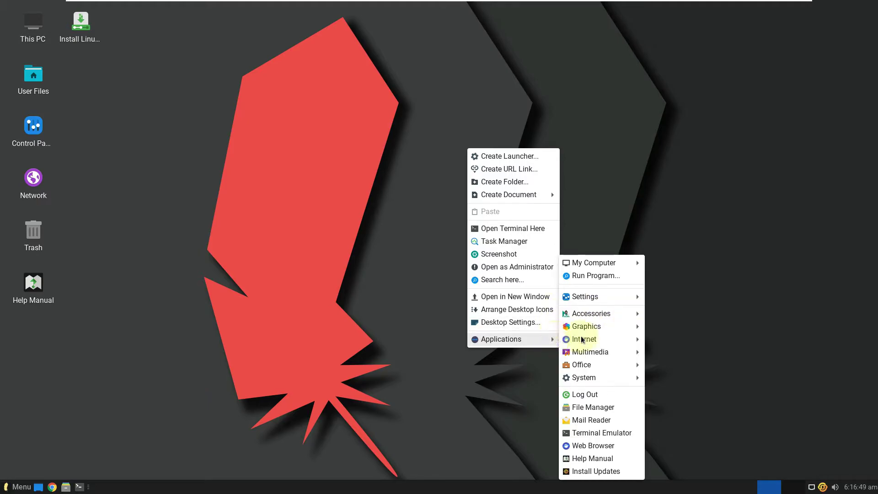
{"action": "mouse_move", "coordinate": [588, 340]}
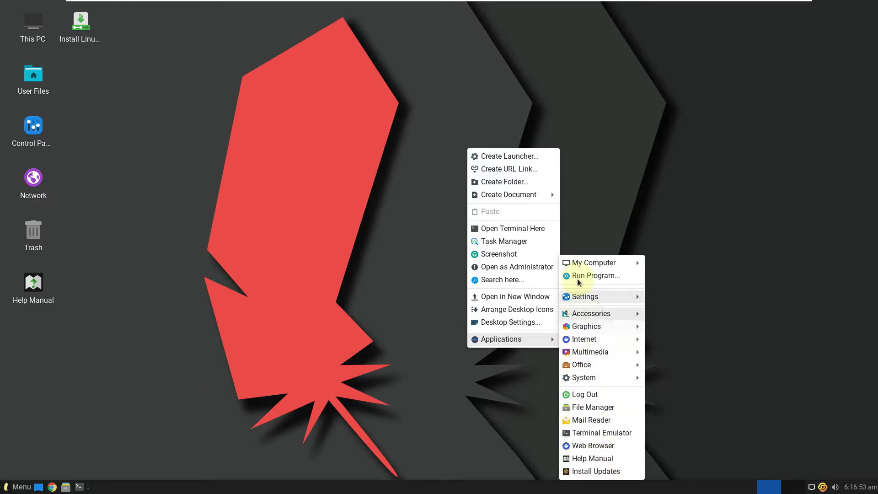
{"action": "left_click", "coordinate": [634, 183]}
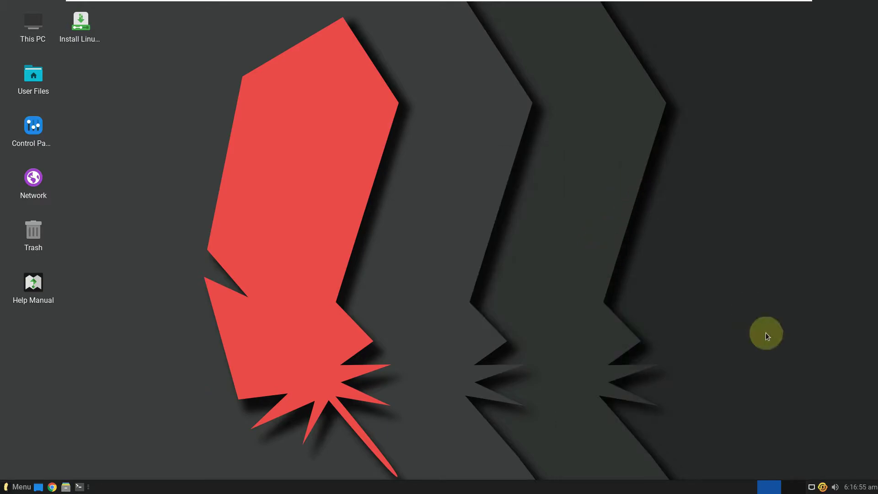
- View the calendar from the clock, close it, and check the volume, update and neighbouring tray indicators
{"action": "left_click", "coordinate": [857, 486]}
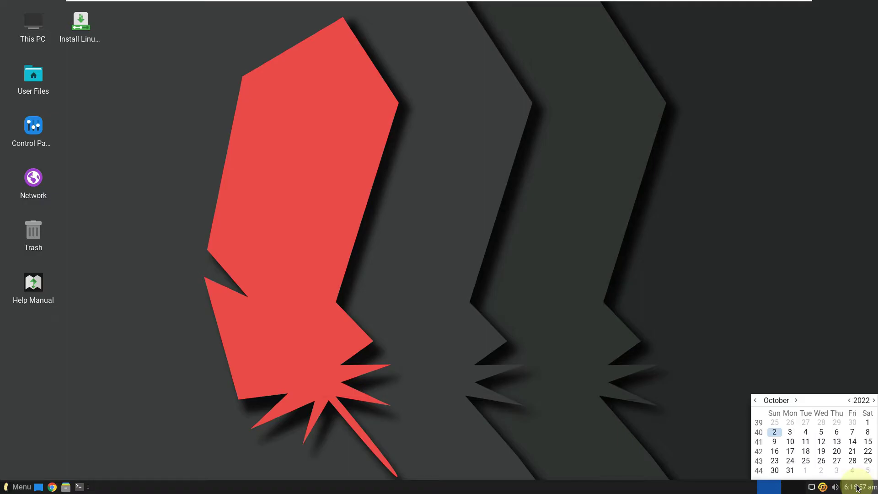
{"action": "left_click", "coordinate": [857, 486]}
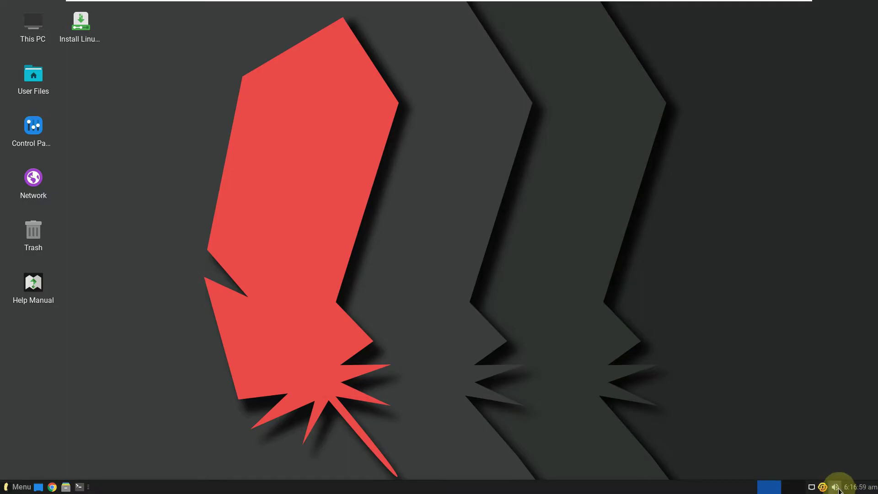
{"action": "left_click", "coordinate": [838, 489]}
{"action": "left_click", "coordinate": [821, 490]}
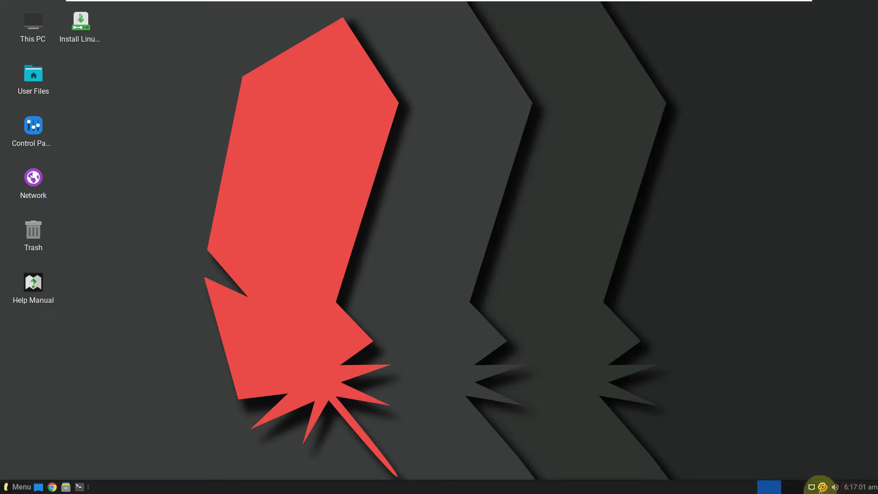
{"action": "left_click", "coordinate": [812, 488]}
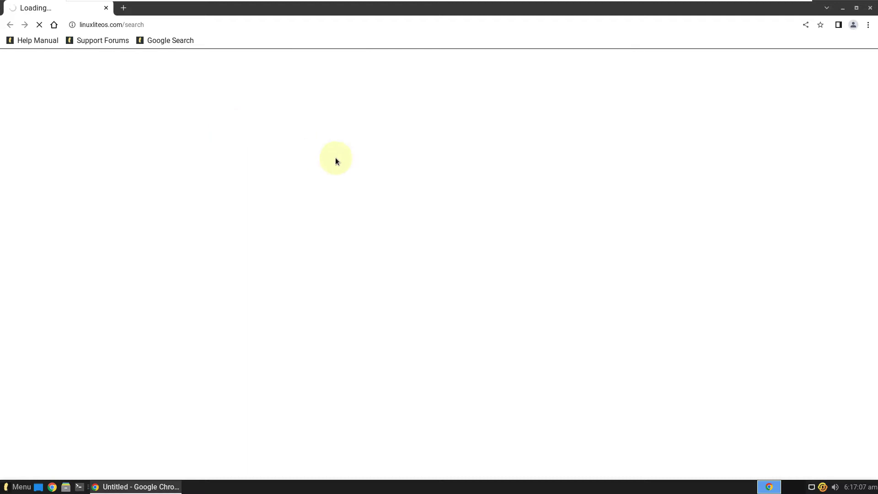
- Check the version of Google Chrome on its About page and close that page
{"action": "left_click", "coordinate": [867, 26]}
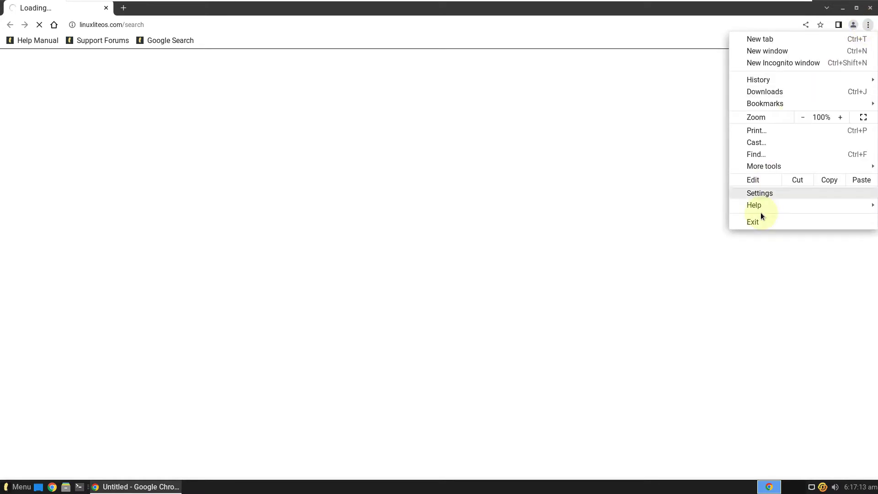
{"action": "mouse_move", "coordinate": [760, 207]}
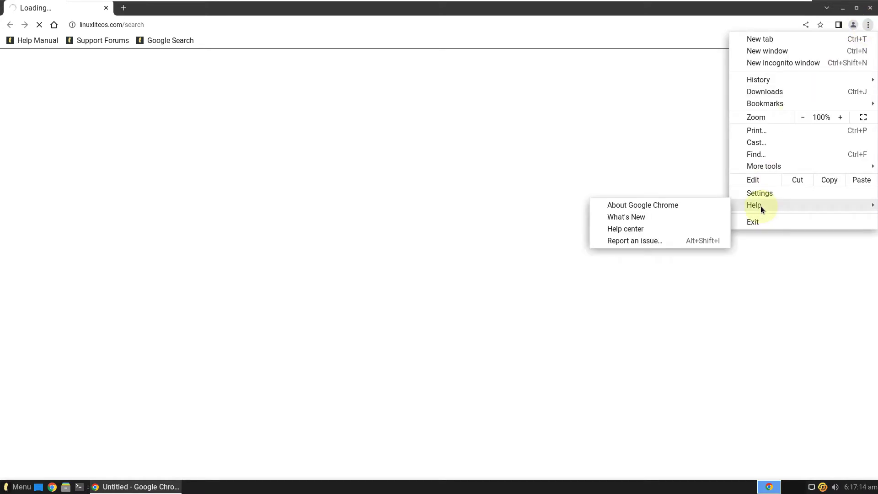
{"action": "left_click", "coordinate": [634, 206]}
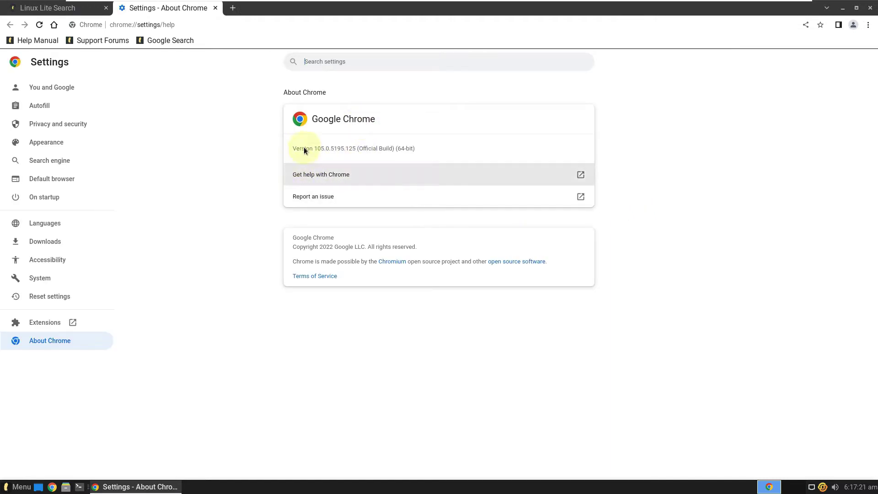
{"action": "left_click", "coordinate": [215, 8]}
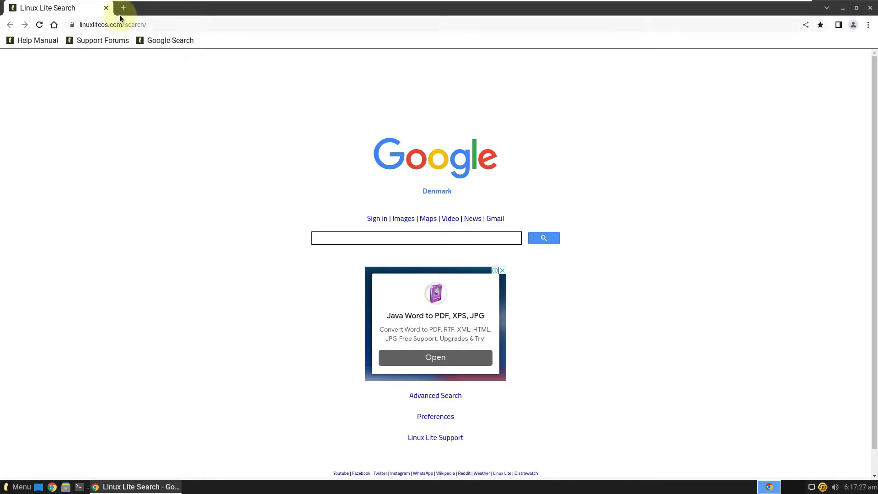
- Shorten the search page's web address to linuxliteos.com and load the Linux Lite home page
{"action": "left_click", "coordinate": [142, 24]}
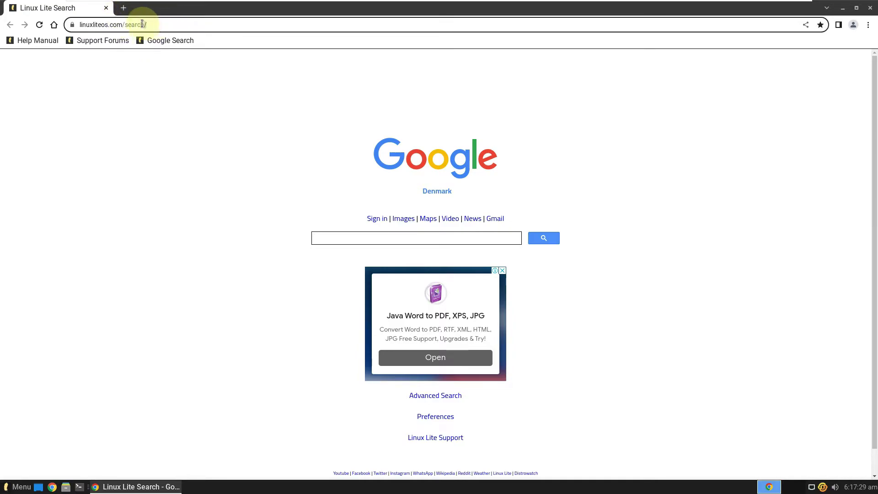
{"action": "key", "text": "BackSpace"}
{"action": "key", "text": "BackSpace"}
{"action": "key", "text": "BackSpace"}
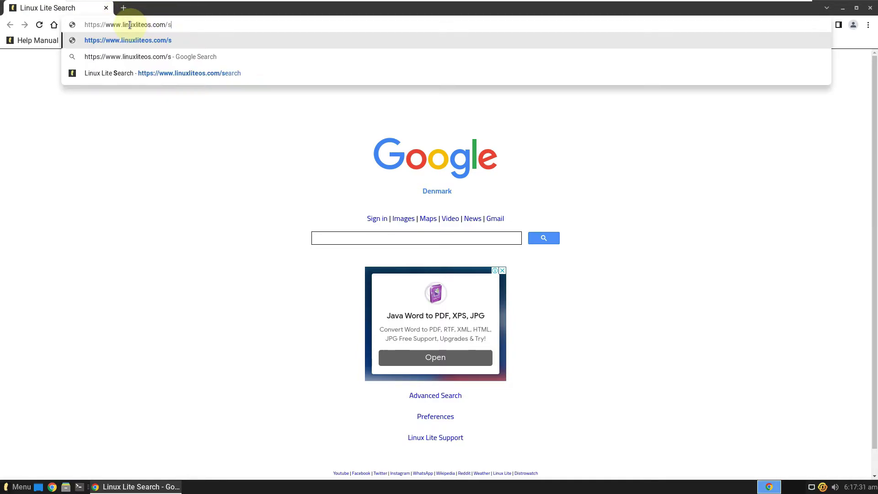
{"action": "key", "text": "Return"}
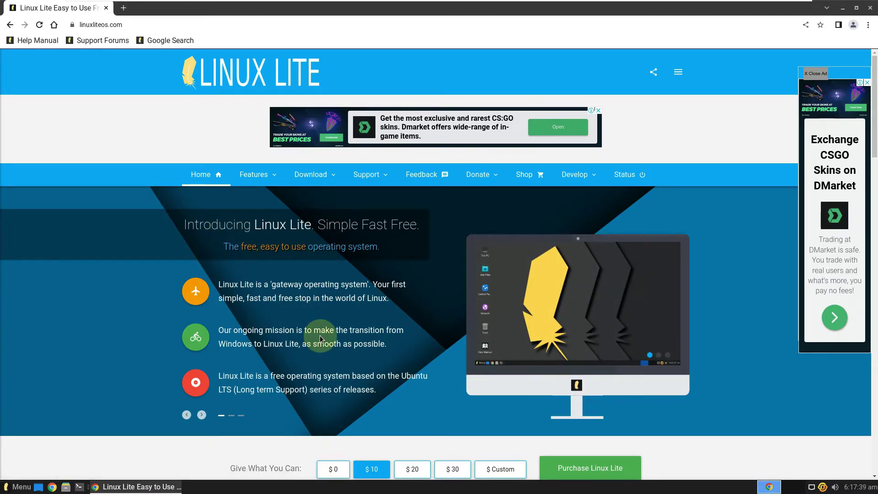
- Choose $0 as the Give What You Can amount on the Linux Lite home page and view the site statistics
{"action": "scroll", "coordinate": [320, 337], "scroll_direction": "down", "scroll_amount": 3}
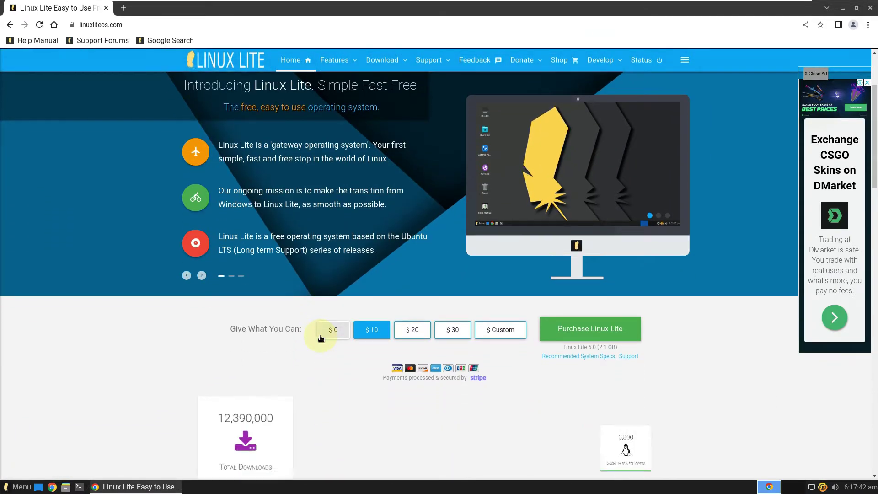
{"action": "left_click", "coordinate": [326, 335]}
{"action": "scroll", "coordinate": [372, 371], "scroll_direction": "down", "scroll_amount": 6}
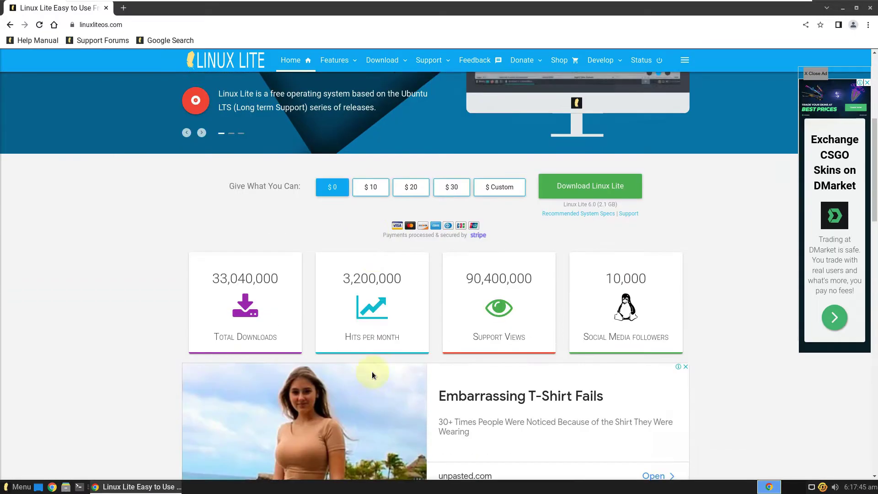
- Preview the Features menu on the Linux Lite home page and open the Linux Lite 6.0 download page
{"action": "scroll", "coordinate": [372, 372], "scroll_direction": "up", "scroll_amount": 10}
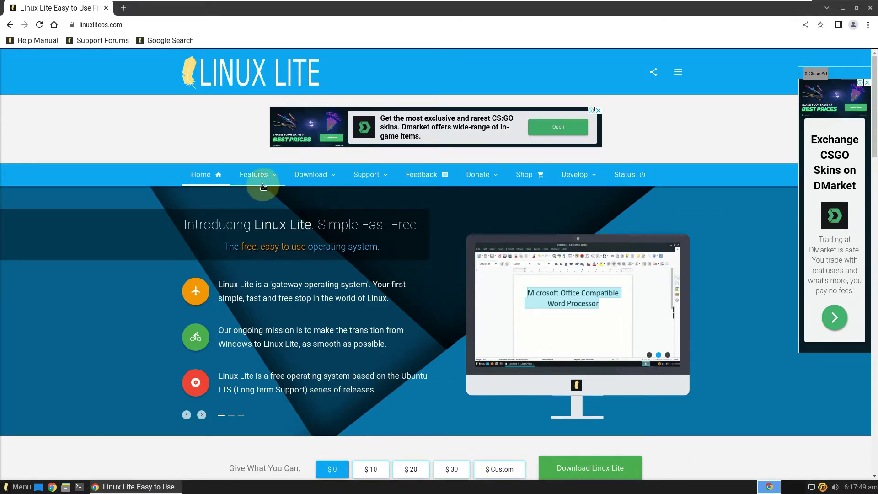
{"action": "mouse_move", "coordinate": [260, 178]}
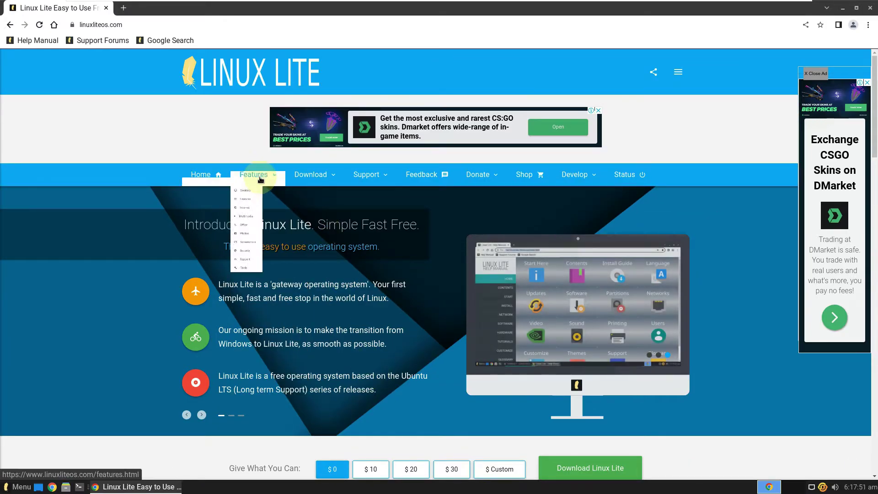
{"action": "mouse_move", "coordinate": [306, 175]}
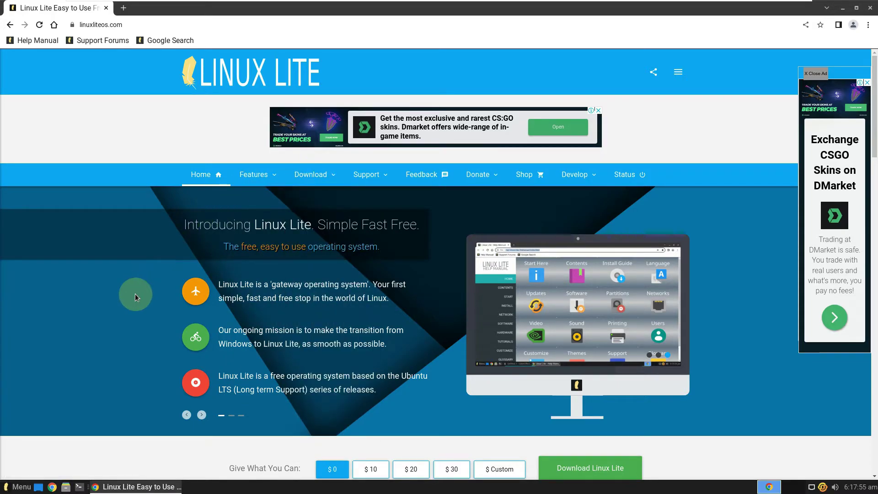
{"action": "scroll", "coordinate": [135, 294], "scroll_direction": "down", "scroll_amount": 4}
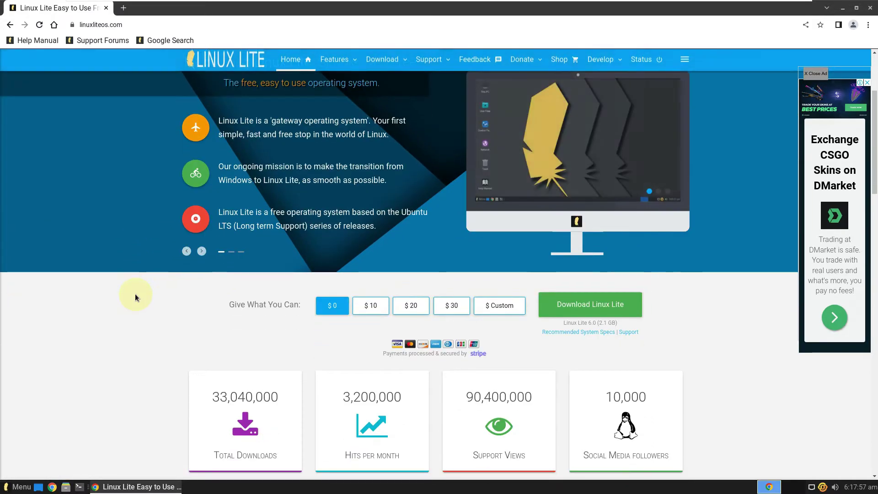
{"action": "left_click", "coordinate": [604, 309]}
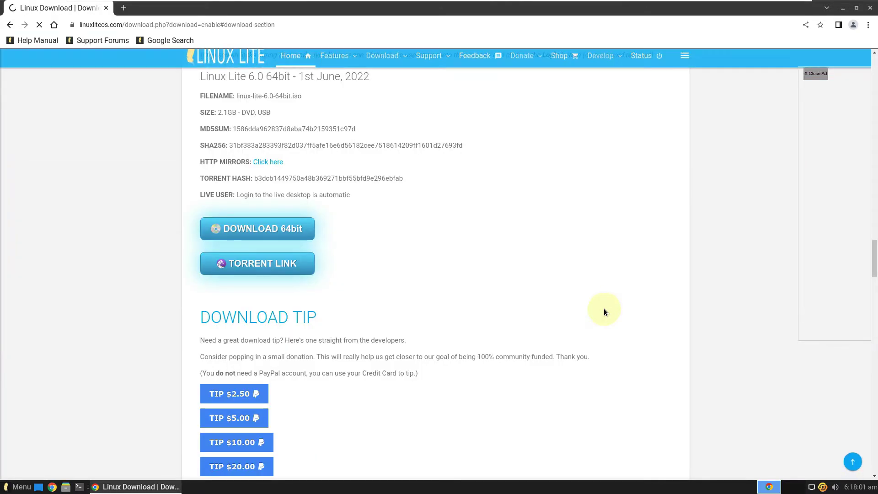
- Examine the download page's release details, system requirements, release announcement, current release instructions and tip options
{"action": "scroll", "coordinate": [604, 309], "scroll_direction": "up", "scroll_amount": 15}
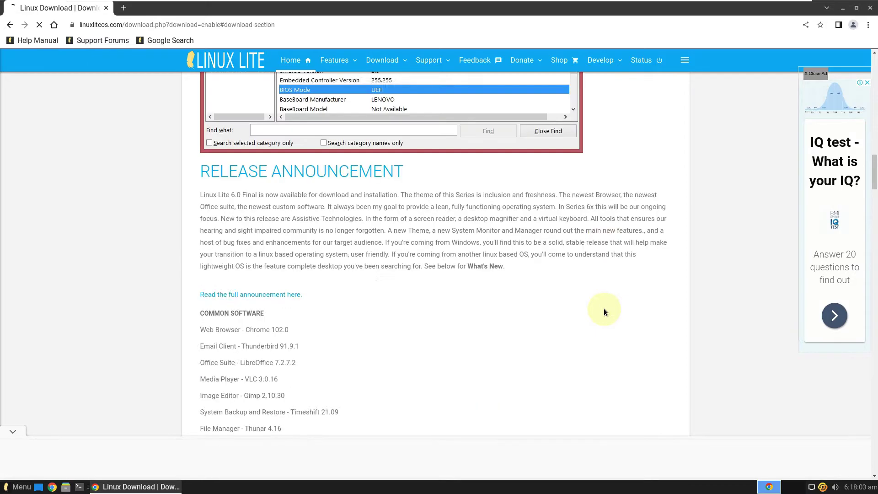
{"action": "scroll", "coordinate": [604, 312], "scroll_direction": "up", "scroll_amount": 10}
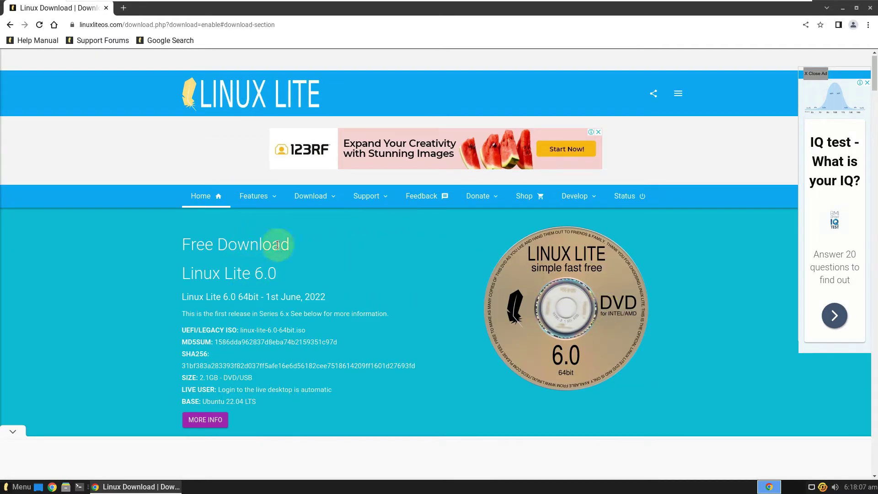
{"action": "scroll", "coordinate": [324, 306], "scroll_direction": "down", "scroll_amount": 8}
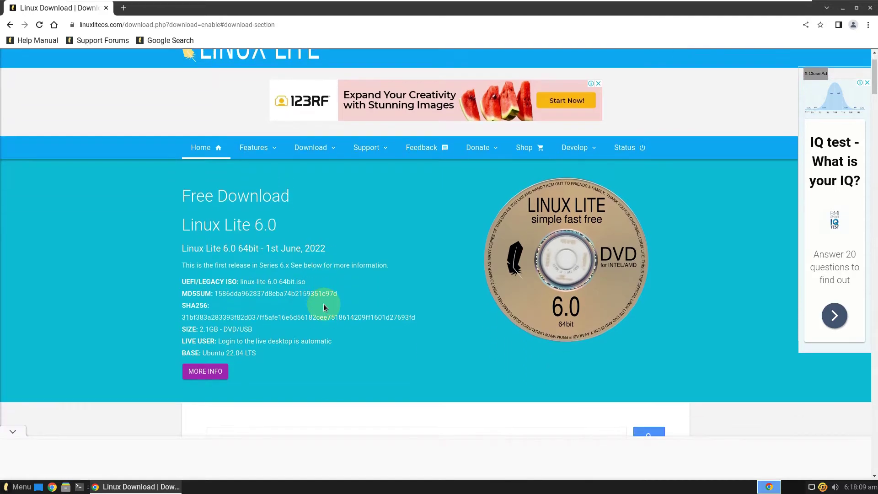
{"action": "scroll", "coordinate": [323, 306], "scroll_direction": "down", "scroll_amount": 5}
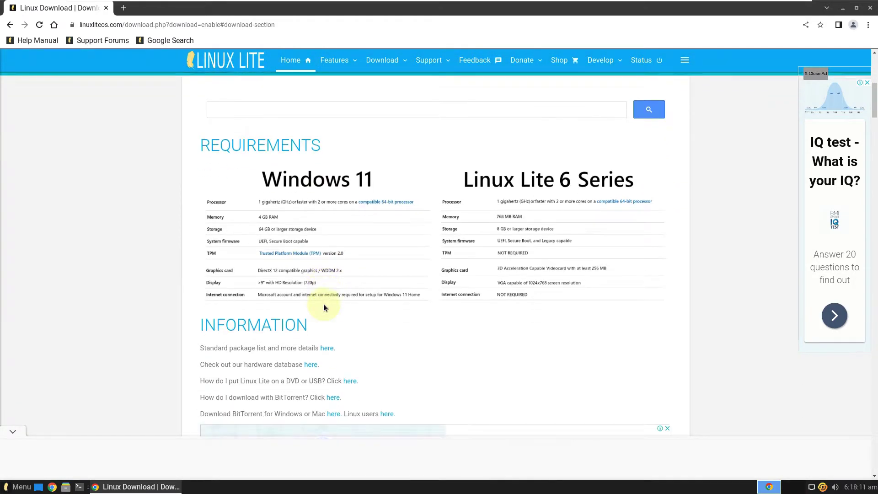
{"action": "scroll", "coordinate": [323, 306], "scroll_direction": "down", "scroll_amount": 10}
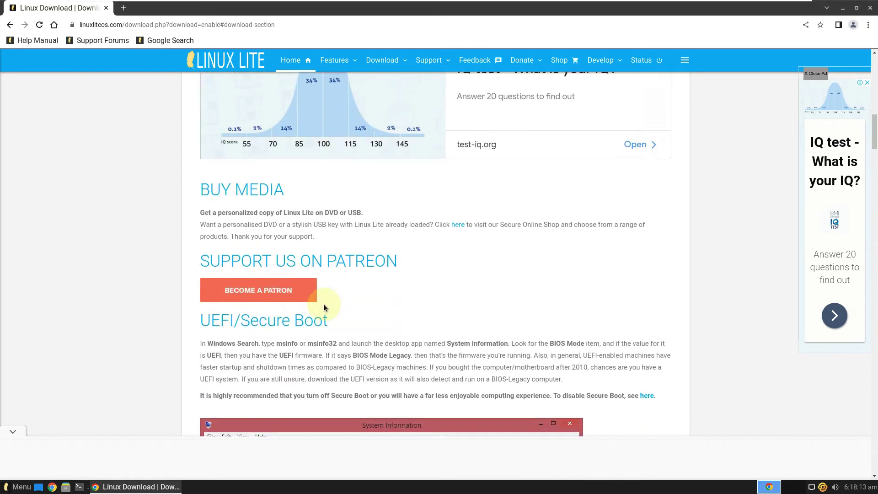
{"action": "scroll", "coordinate": [323, 304], "scroll_direction": "down", "scroll_amount": 5}
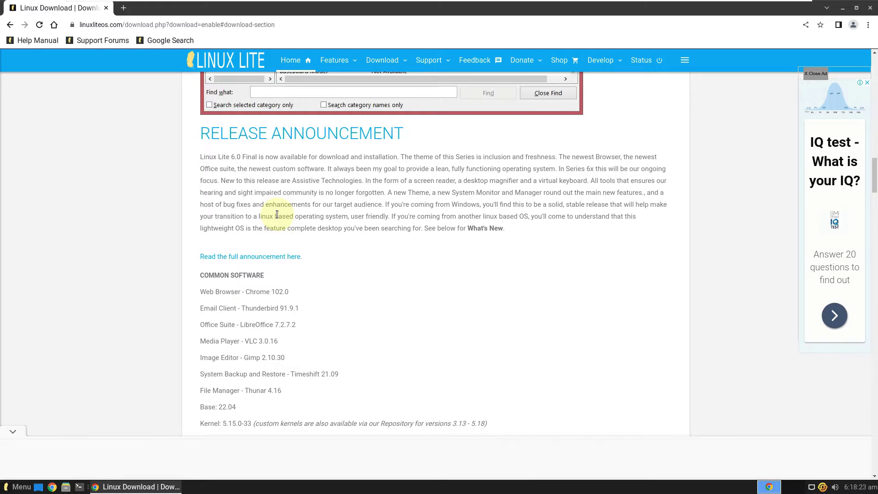
{"action": "scroll", "coordinate": [277, 212], "scroll_direction": "down", "scroll_amount": 5}
{"action": "scroll", "coordinate": [272, 197], "scroll_direction": "down", "scroll_amount": 6}
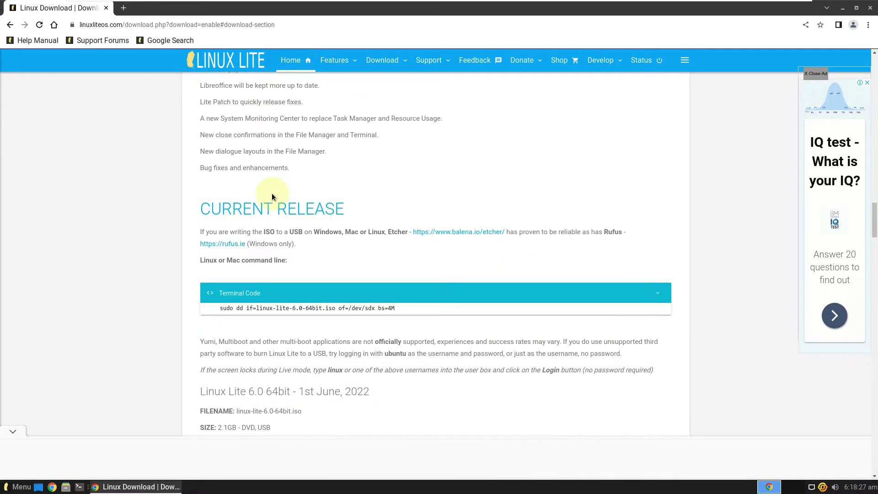
{"action": "scroll", "coordinate": [271, 194], "scroll_direction": "down", "scroll_amount": 1}
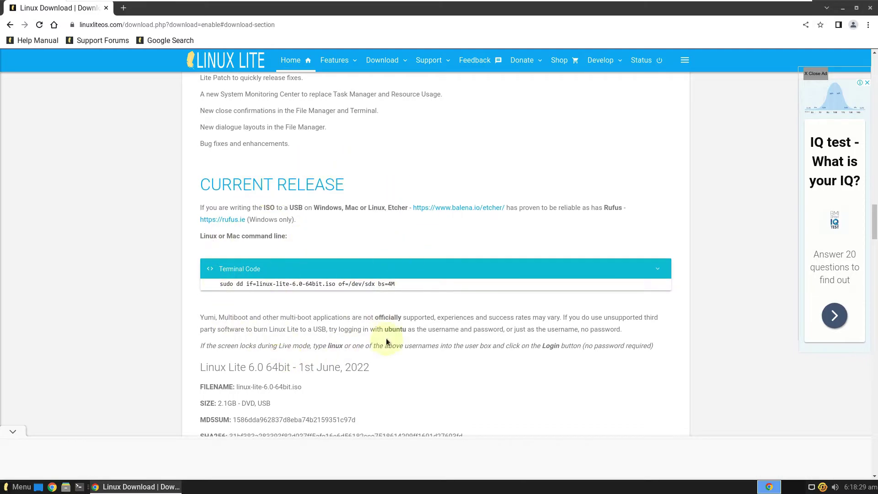
{"action": "scroll", "coordinate": [386, 344], "scroll_direction": "down", "scroll_amount": 6}
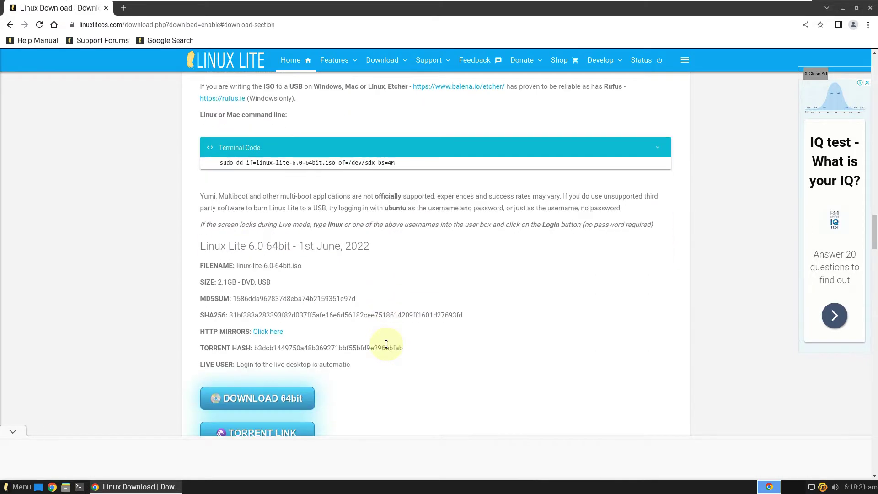
{"action": "scroll", "coordinate": [385, 343], "scroll_direction": "down", "scroll_amount": 11}
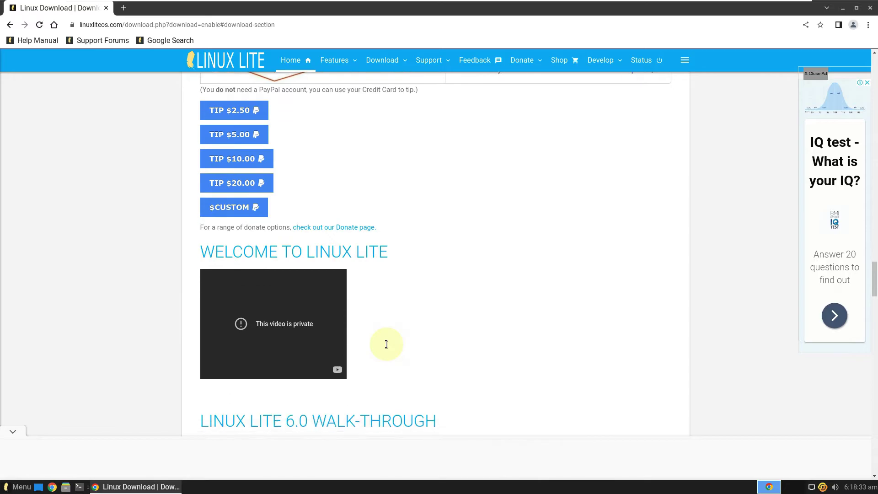
- Return to the Requirements section and compare Windows 11 with the Linux Lite 6 Series
{"action": "scroll", "coordinate": [386, 344], "scroll_direction": "up", "scroll_amount": 15}
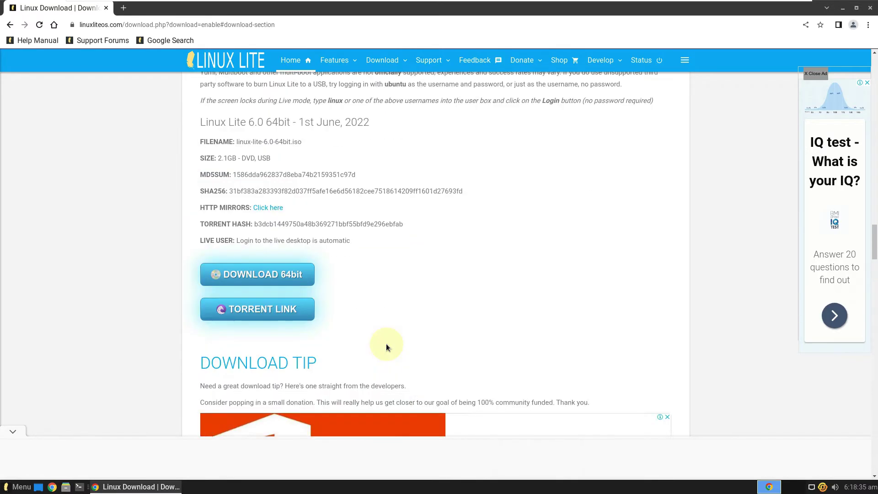
{"action": "scroll", "coordinate": [385, 344], "scroll_direction": "up", "scroll_amount": 15}
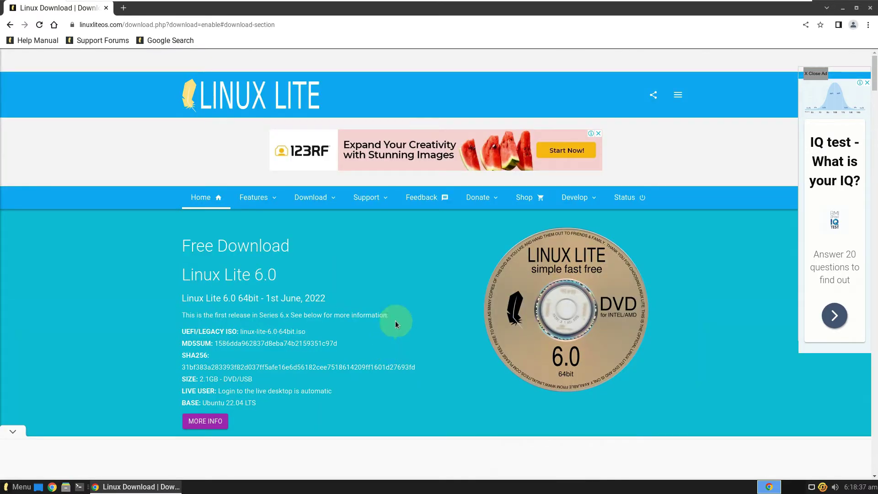
{"action": "scroll", "coordinate": [362, 310], "scroll_direction": "down", "scroll_amount": 7}
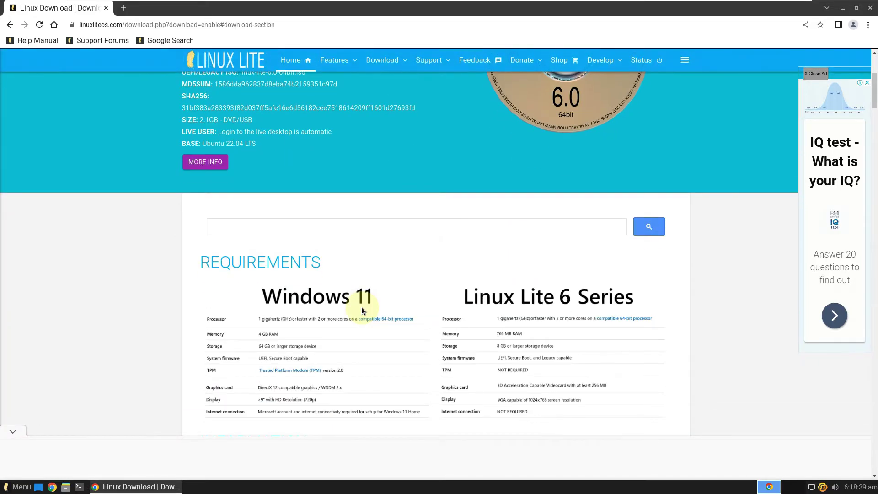
{"action": "scroll", "coordinate": [361, 310], "scroll_direction": "down", "scroll_amount": 2}
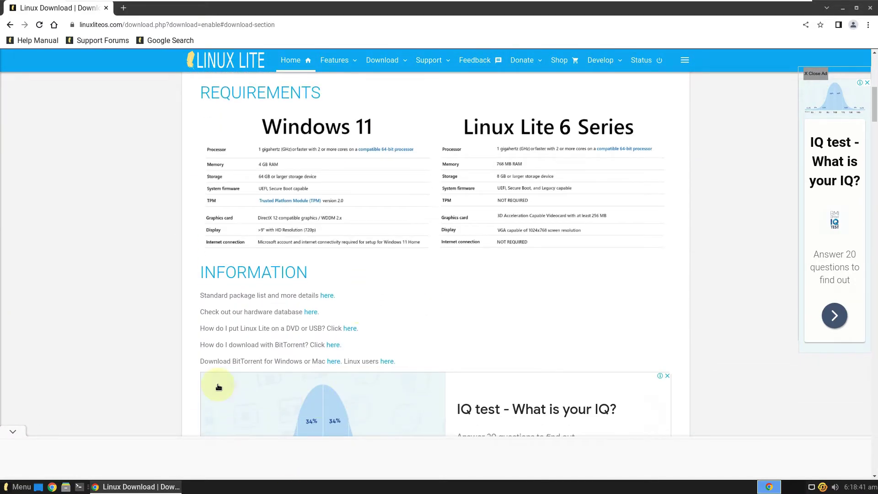
{"action": "scroll", "coordinate": [274, 280], "scroll_direction": "up", "scroll_amount": 3}
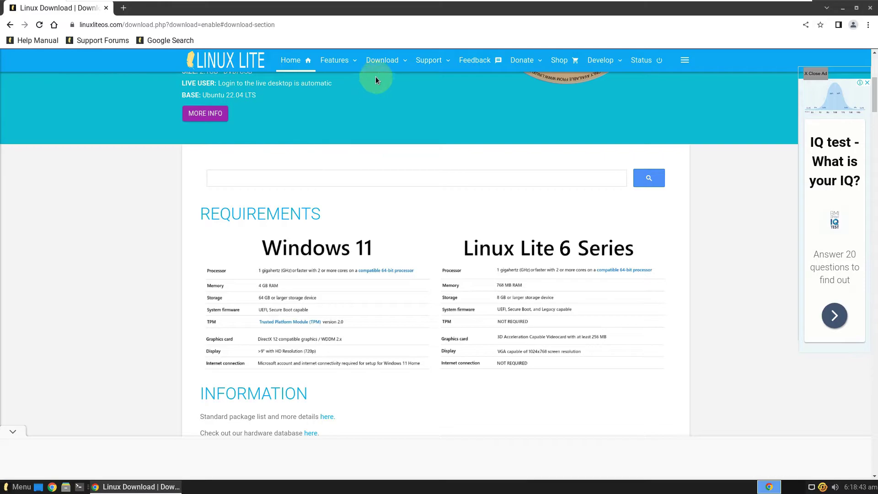
- Go to the site's Current Release download section and dismiss the full-page ad
{"action": "left_click", "coordinate": [386, 62]}
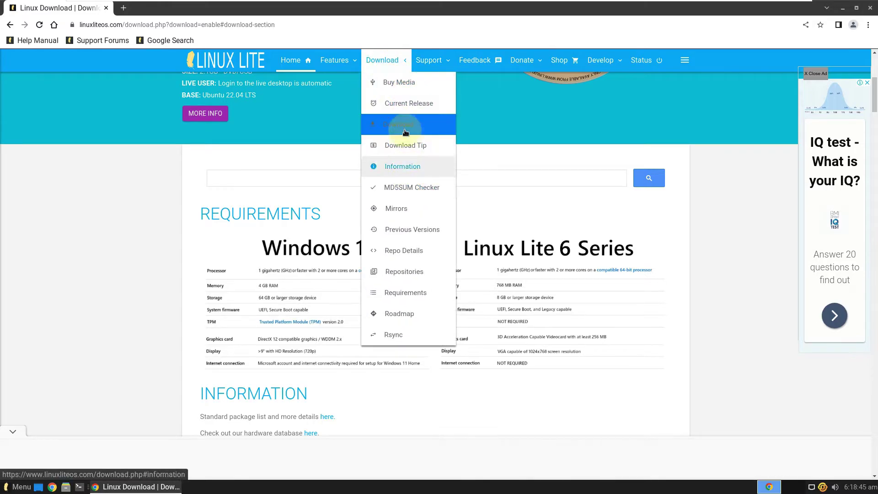
{"action": "left_click", "coordinate": [408, 104]}
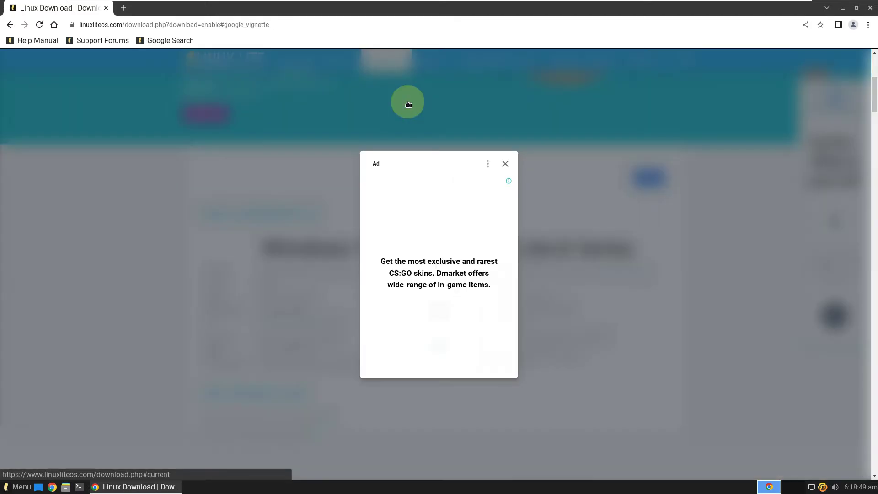
{"action": "left_click", "coordinate": [504, 165]}
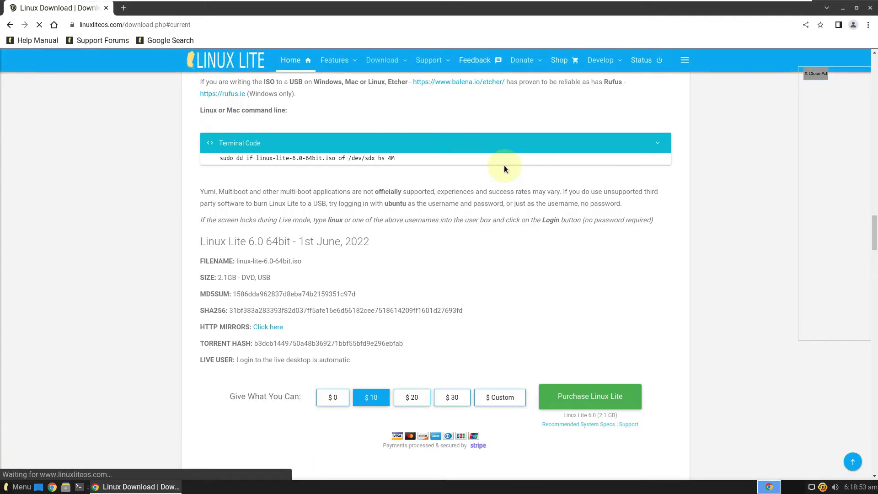
- Choose $0 as the Give What You Can amount and start the 64-bit Linux Lite 6.0 download
{"action": "left_click", "coordinate": [327, 401]}
{"action": "left_click", "coordinate": [574, 398]}
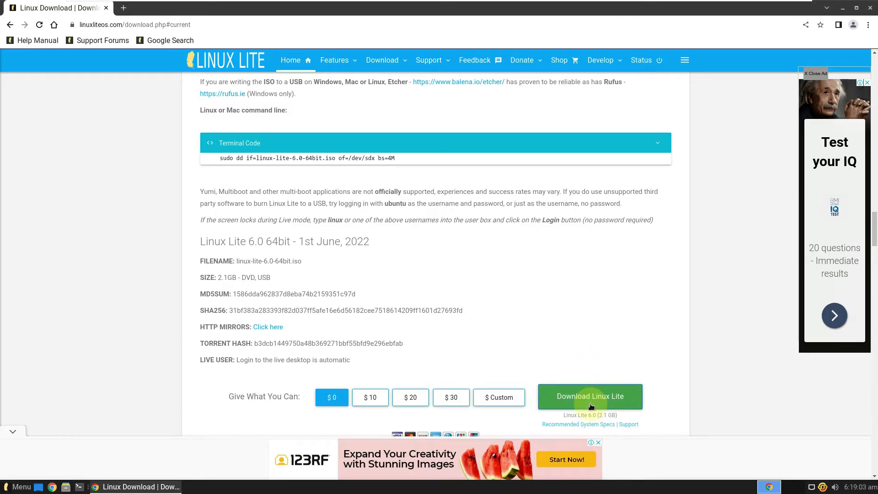
{"action": "left_click", "coordinate": [590, 405]}
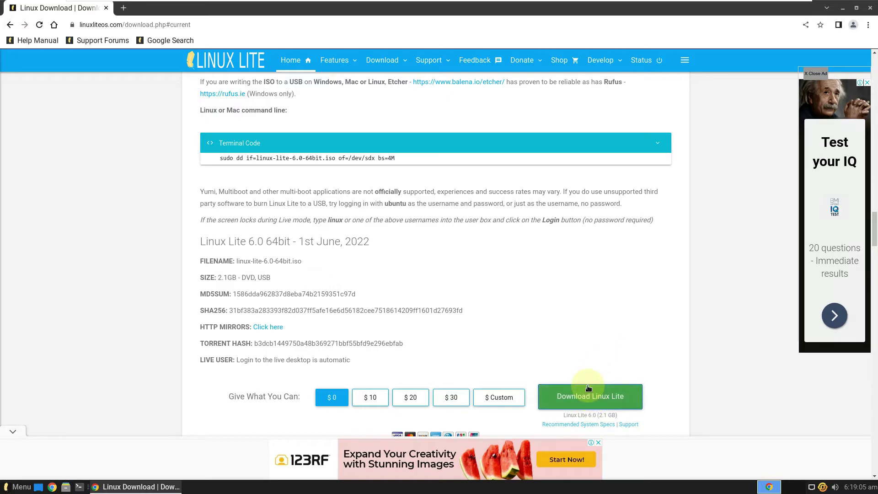
{"action": "scroll", "coordinate": [610, 319], "scroll_direction": "down", "scroll_amount": 2}
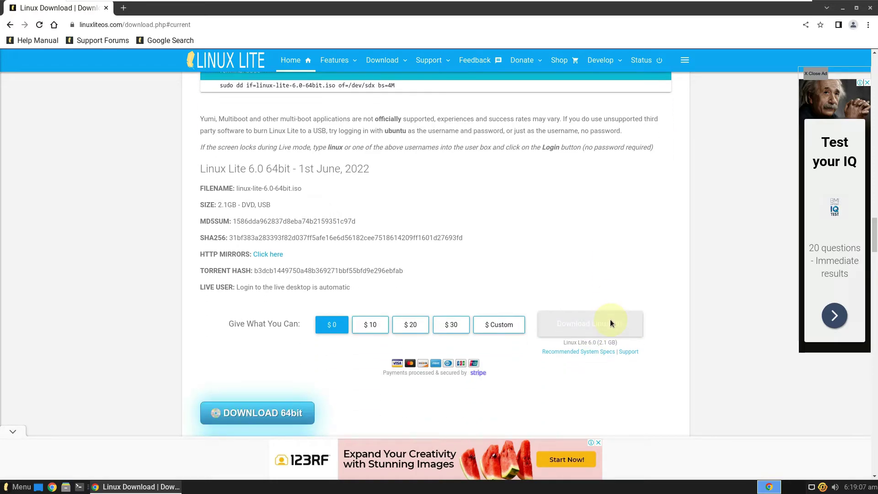
{"action": "scroll", "coordinate": [610, 322], "scroll_direction": "down", "scroll_amount": 3}
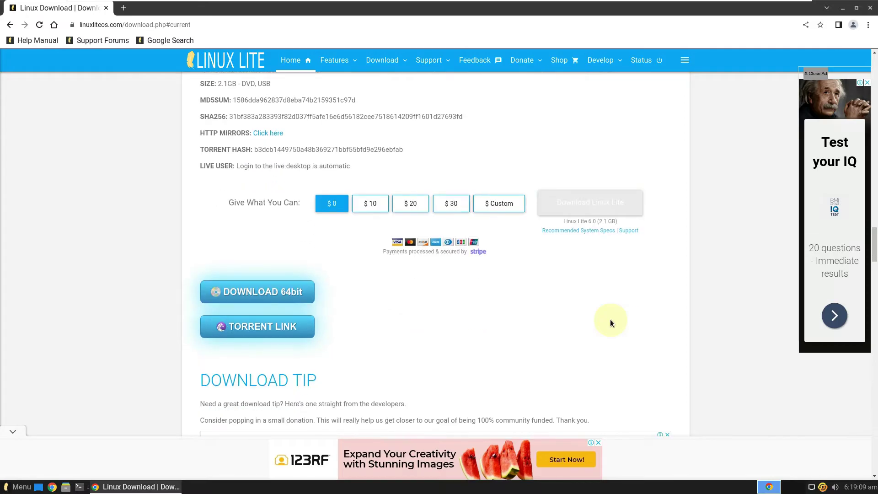
{"action": "left_click", "coordinate": [277, 295]}
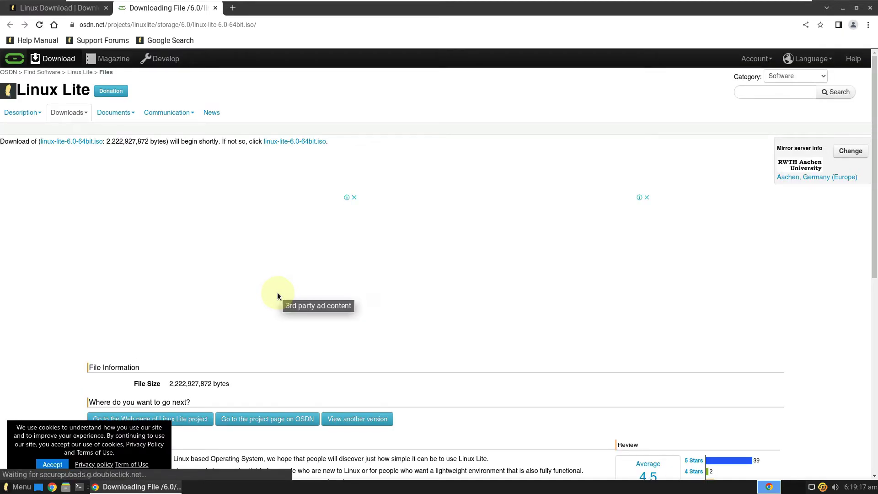
- Look over the OSDN project page, cancel the linux-lite-6.0-64bit.iso download, and close the Downloads and OSDN pages
{"action": "scroll", "coordinate": [277, 296], "scroll_direction": "down", "scroll_amount": 2}
{"action": "scroll", "coordinate": [277, 296], "scroll_direction": "down", "scroll_amount": 2}
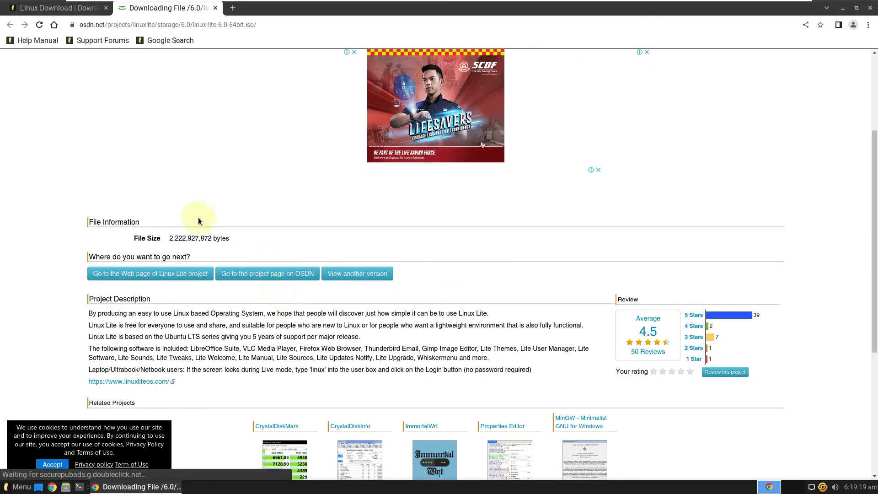
{"action": "scroll", "coordinate": [317, 333], "scroll_direction": "down", "scroll_amount": 3}
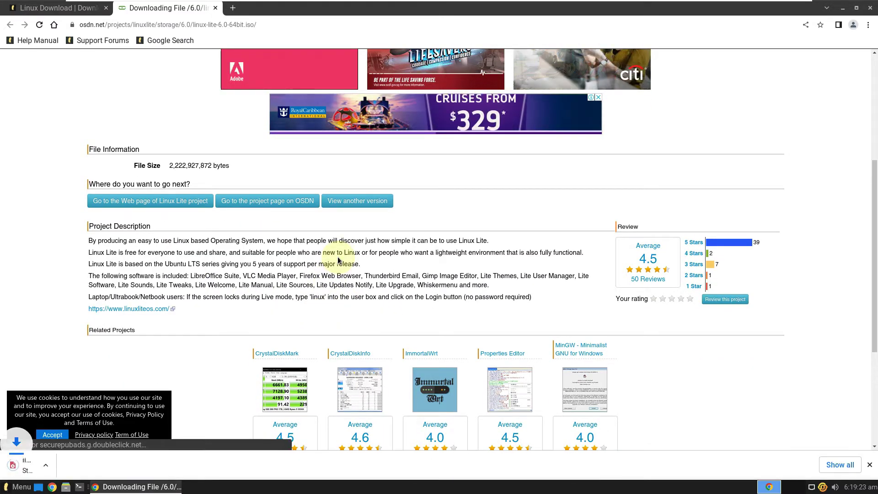
{"action": "left_click", "coordinate": [834, 462]}
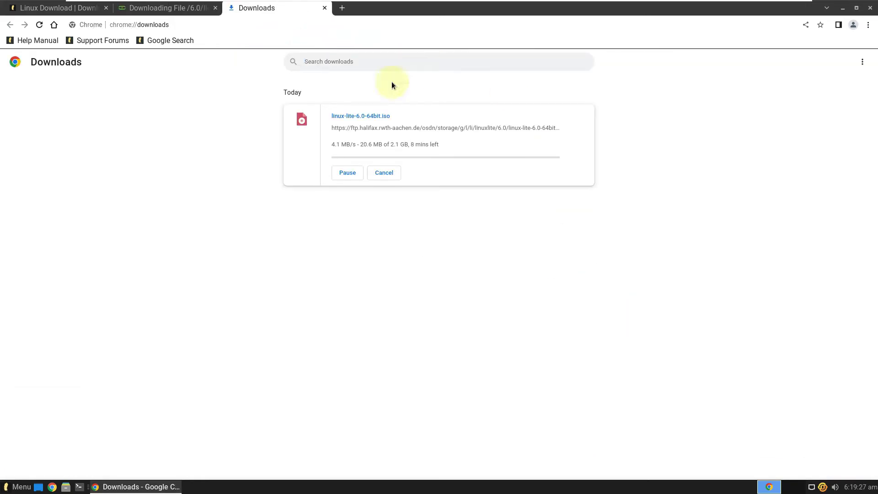
{"action": "left_click", "coordinate": [384, 174]}
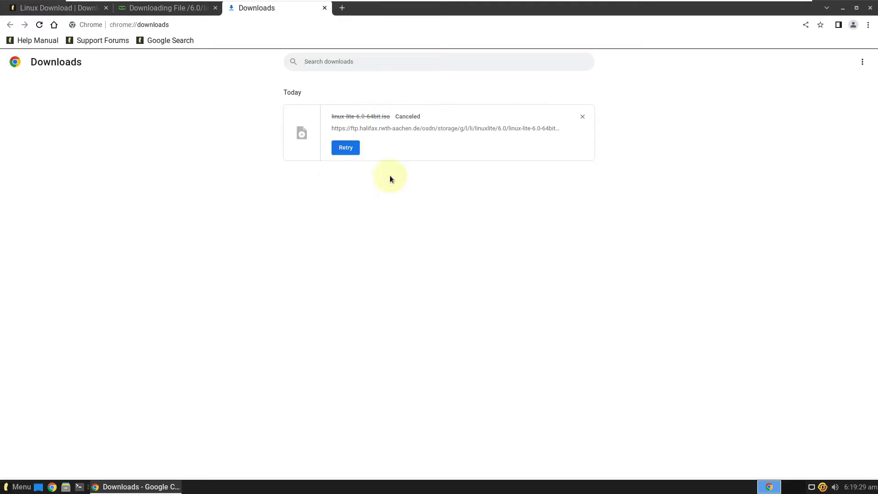
{"action": "left_click", "coordinate": [324, 9]}
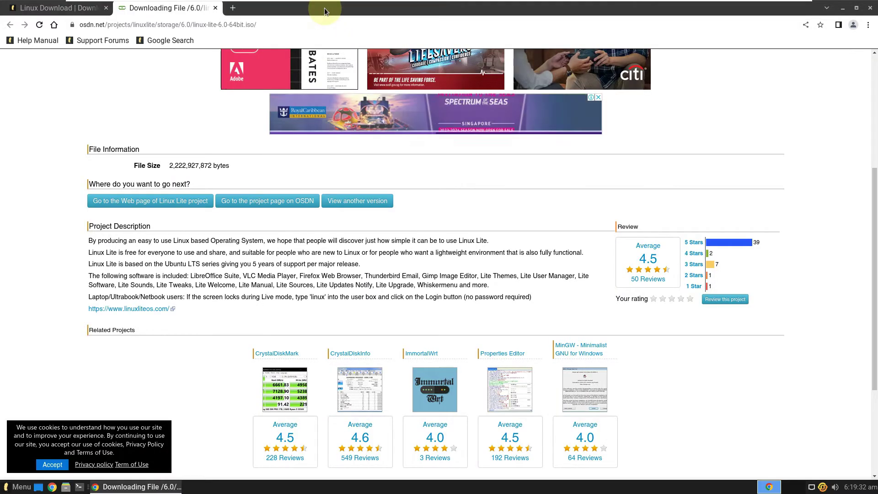
{"action": "left_click", "coordinate": [215, 9]}
- Open the YouTube channel at youtube.com/9to5linux and pause its channel trailer
{"action": "left_click", "coordinate": [206, 26]}
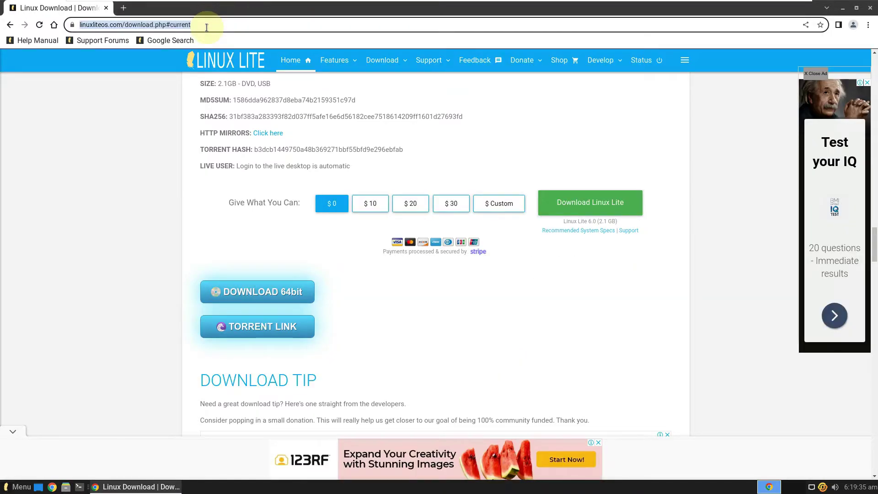
{"action": "type", "text": "youtube"}
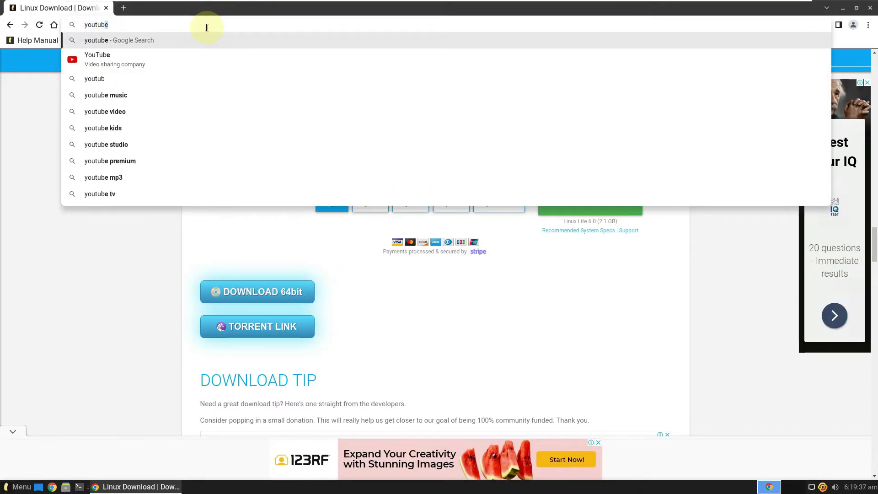
{"action": "type", "text": ".com/9to5linux"}
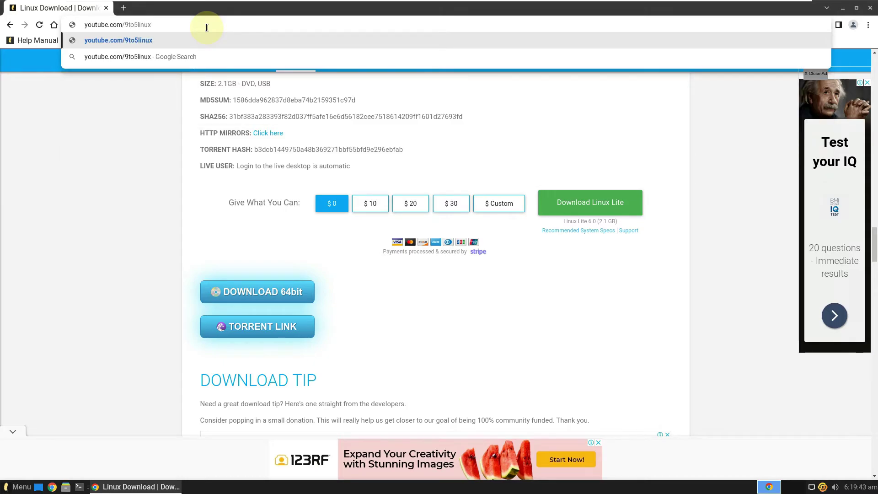
{"action": "key", "text": "Return"}
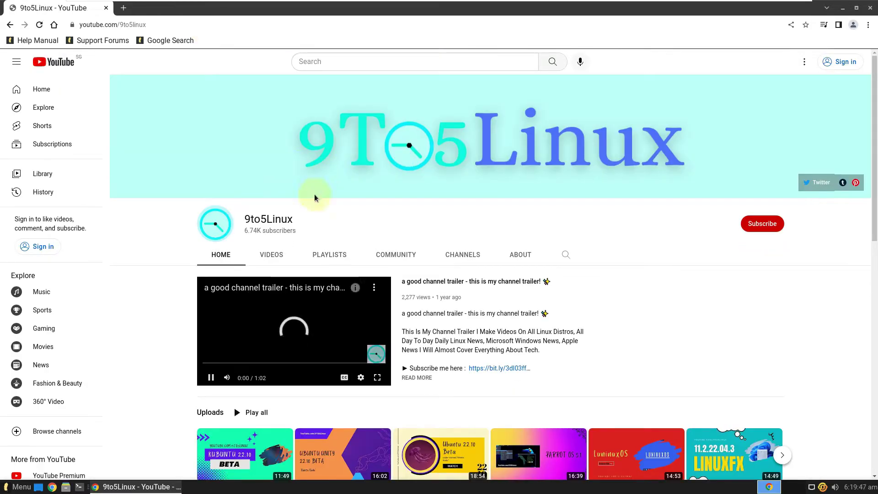
{"action": "left_click", "coordinate": [210, 383]}
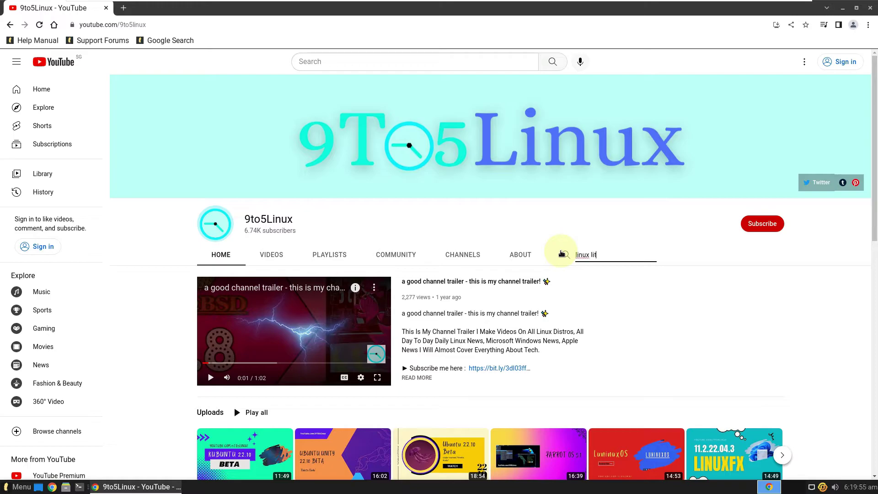
- Search the 9to5Linux channel for "linux lite" and look through the resulting videos
{"action": "key", "text": "Return"}
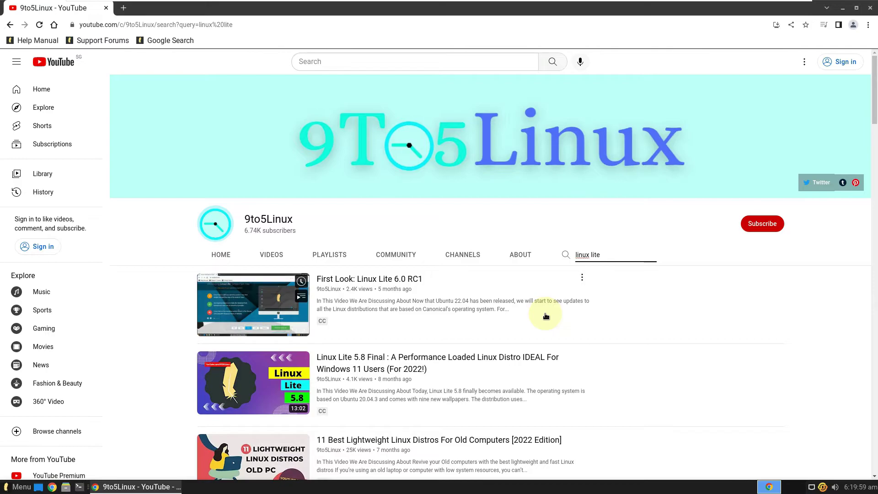
{"action": "scroll", "coordinate": [545, 316], "scroll_direction": "down", "scroll_amount": 4}
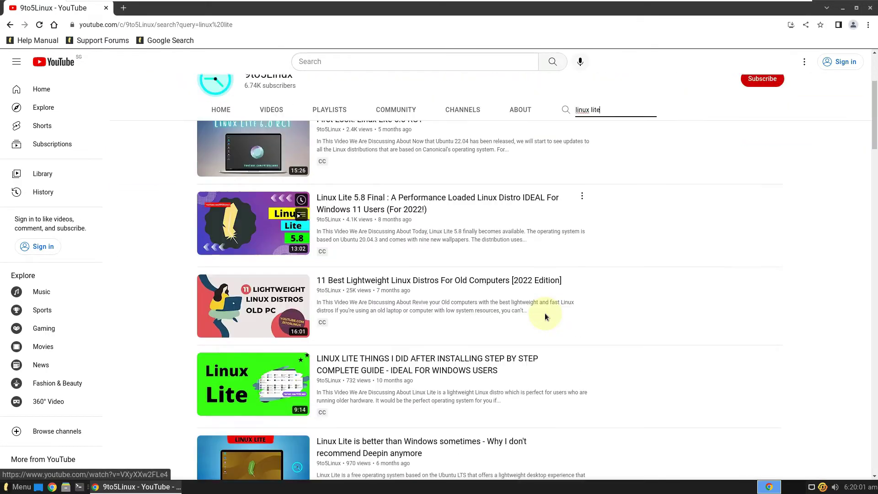
{"action": "scroll", "coordinate": [544, 313], "scroll_direction": "down", "scroll_amount": 7}
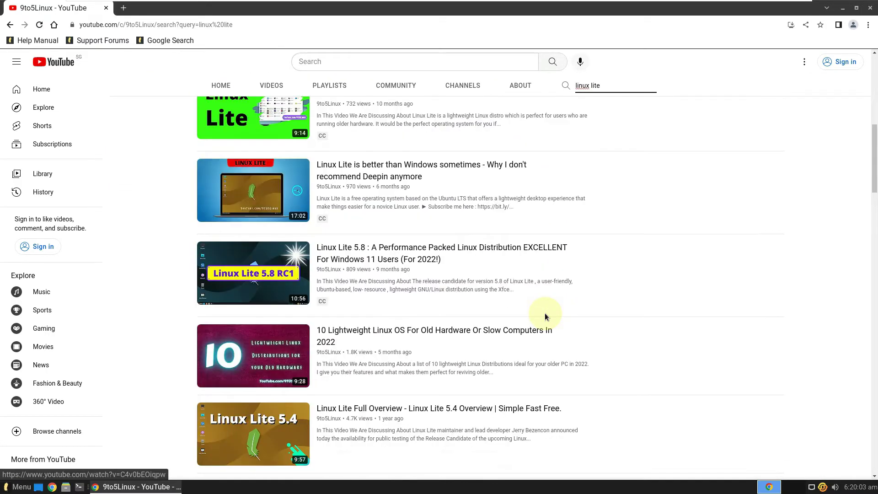
{"action": "scroll", "coordinate": [544, 314], "scroll_direction": "down", "scroll_amount": 6}
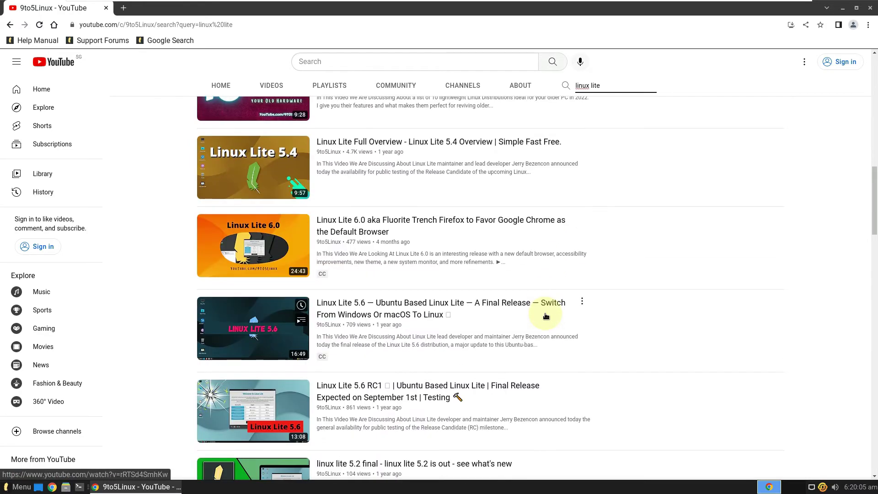
{"action": "scroll", "coordinate": [545, 315], "scroll_direction": "down", "scroll_amount": 3}
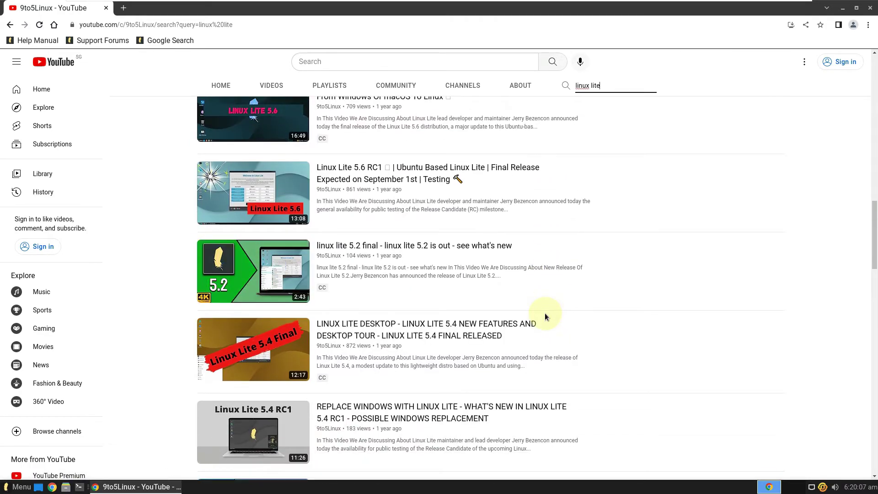
{"action": "scroll", "coordinate": [544, 313], "scroll_direction": "up", "scroll_amount": 8}
{"action": "scroll", "coordinate": [544, 312], "scroll_direction": "up", "scroll_amount": 8}
- Open the channel's About page and highlight the description's sentence about daily video uploads
{"action": "left_click", "coordinate": [523, 262]}
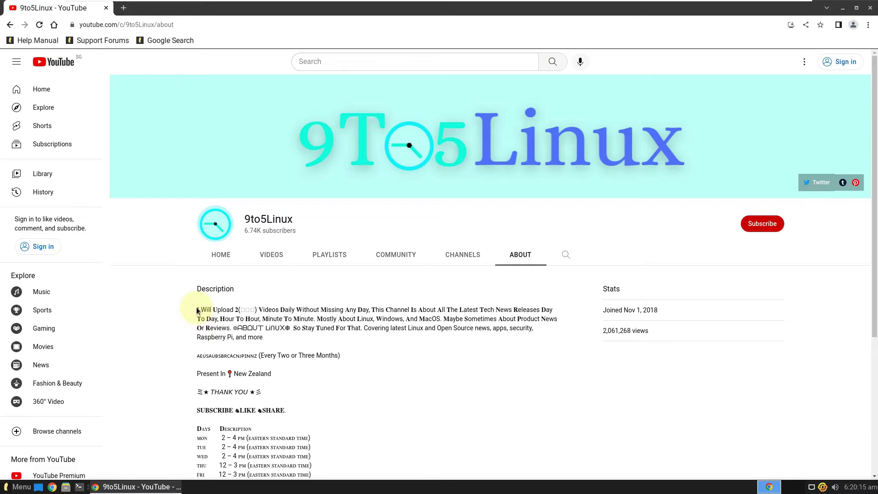
{"action": "left_click_drag", "start_coordinate": [198, 311], "coordinate": [370, 311]}
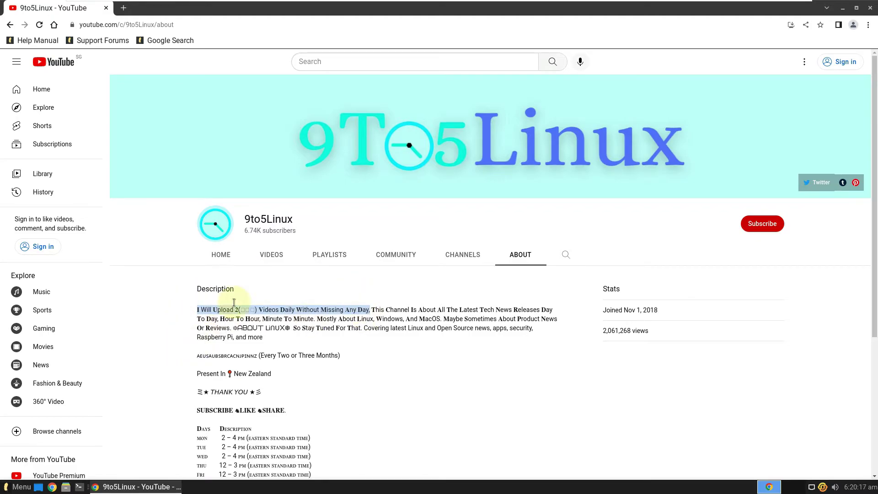
{"action": "scroll", "coordinate": [375, 359], "scroll_direction": "down", "scroll_amount": 2}
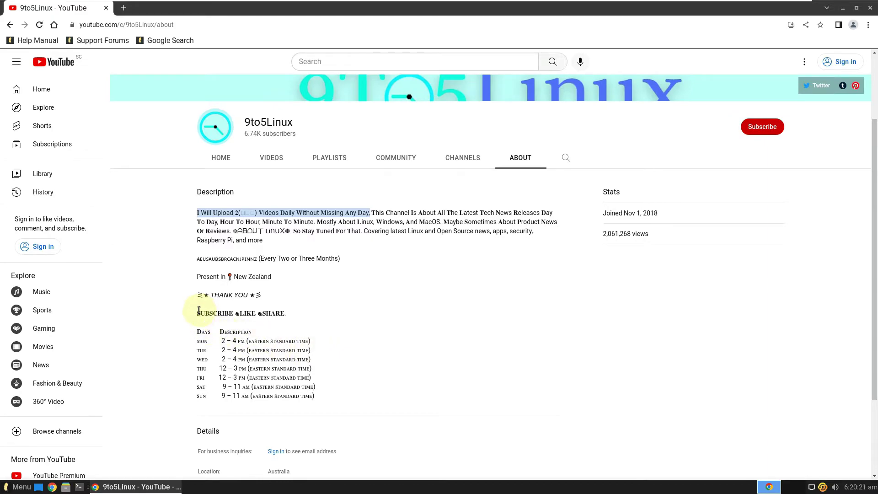
- Highlight the Subscribe, Like, Share line and the weekly schedule in the channel's About description
{"action": "left_click_drag", "start_coordinate": [198, 311], "coordinate": [245, 403]}
{"action": "key", "text": "alt+Left"}
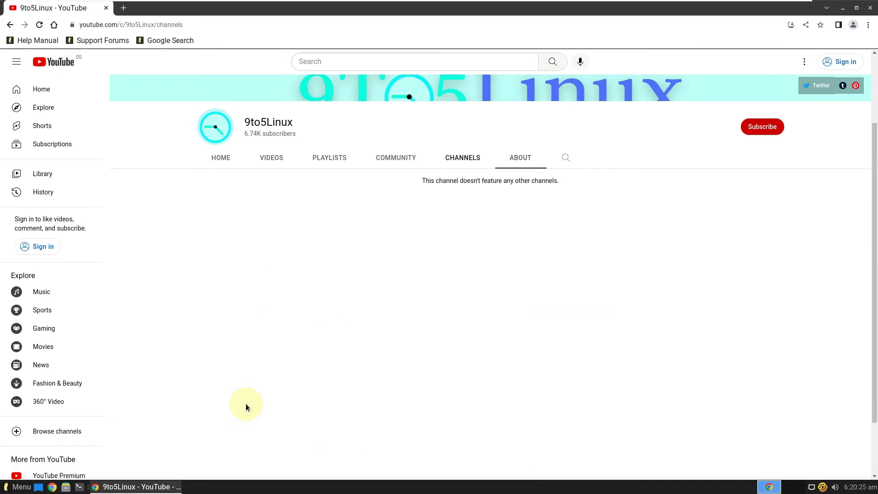
{"action": "left_click", "coordinate": [529, 160]}
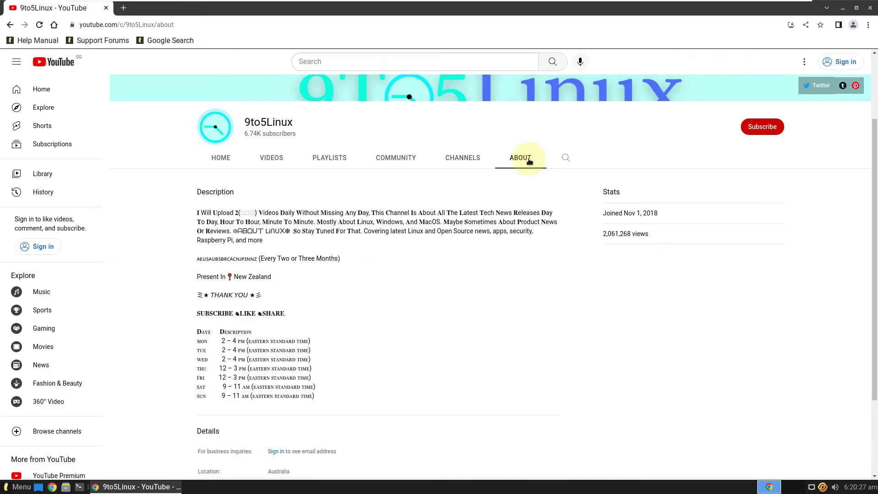
{"action": "left_click_drag", "start_coordinate": [317, 401], "coordinate": [198, 330]}
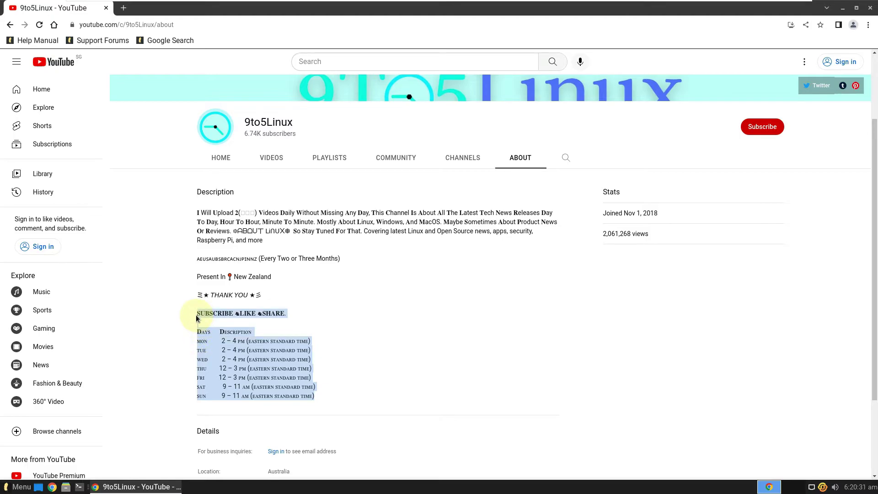
- Bring up the 9to5Linux channel's subscription prompt without signing in, and close the browser
{"action": "scroll", "coordinate": [588, 294], "scroll_direction": "up", "scroll_amount": 3}
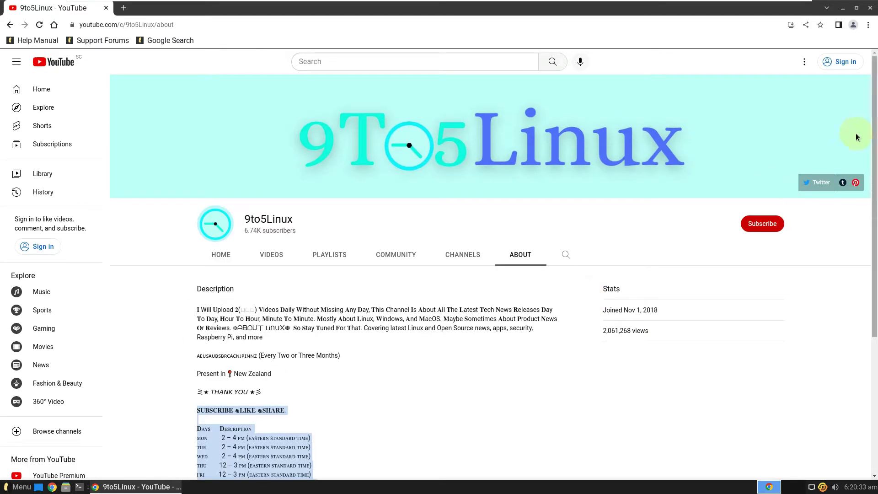
{"action": "left_click", "coordinate": [767, 225]}
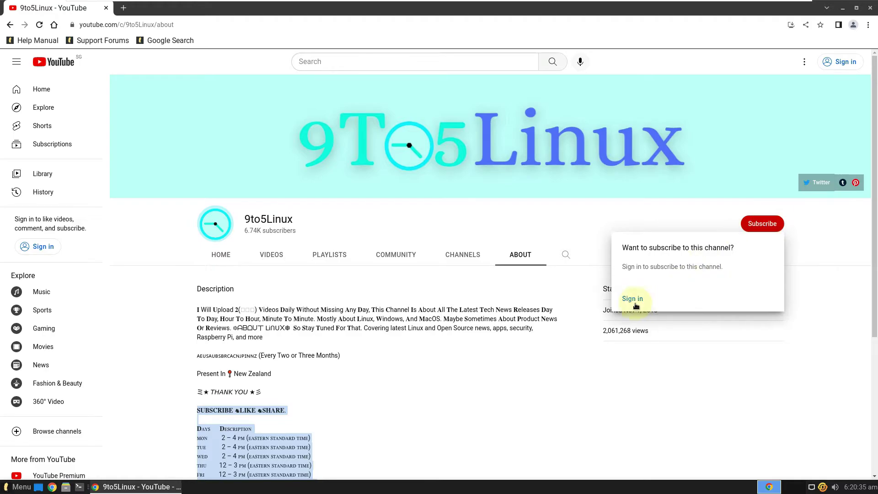
{"action": "left_click", "coordinate": [870, 8]}
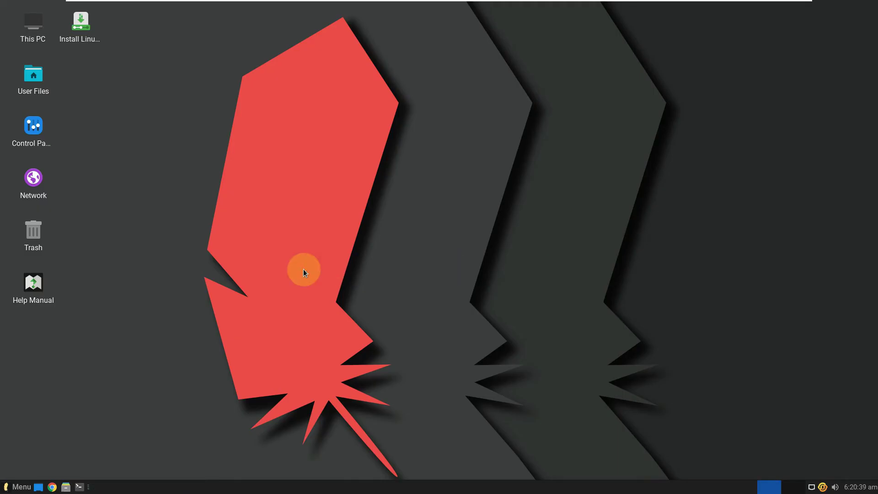
- View the Office applications in the system menu and switch users to reach the login screen
{"action": "left_click", "coordinate": [26, 486]}
{"action": "left_click", "coordinate": [43, 357]}
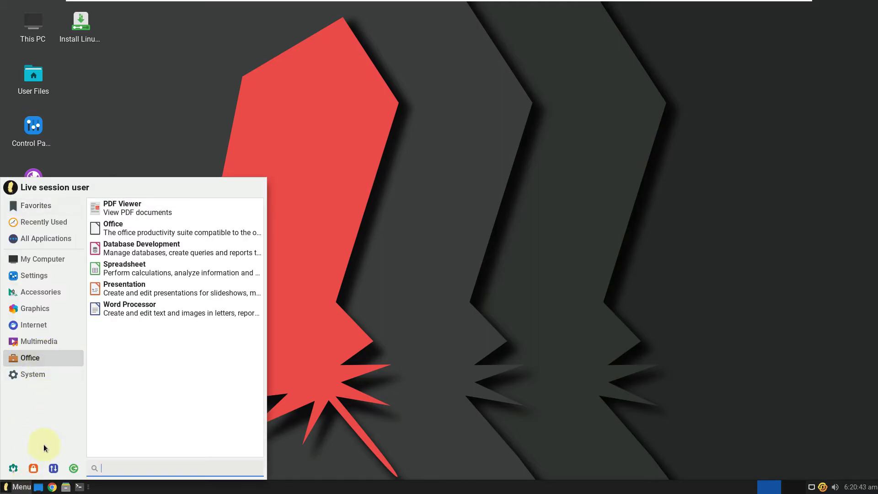
{"action": "left_click", "coordinate": [54, 467]}
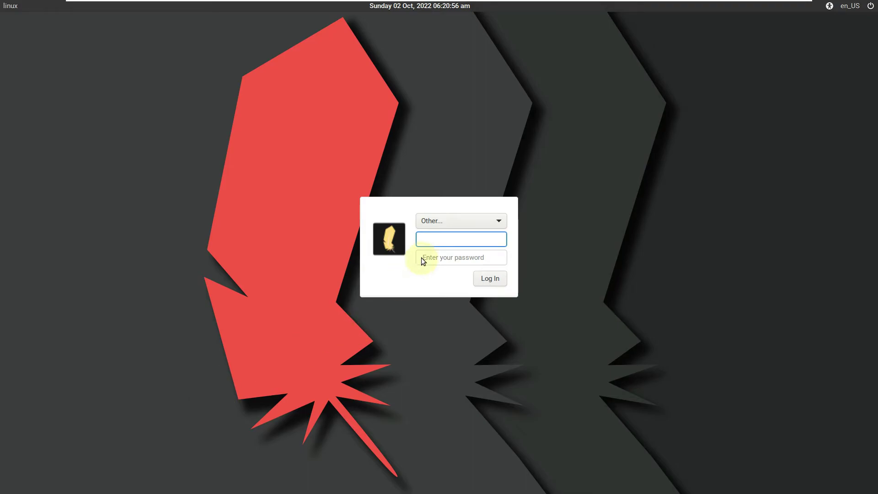
- Choose the Other account option, enter linux as the user name, and log back in to the live session
{"action": "type", "text": "inux"}
{"action": "left_click", "coordinate": [474, 222]}
{"action": "left_click", "coordinate": [455, 236]}
{"action": "left_click", "coordinate": [455, 236]}
{"action": "left_click", "coordinate": [455, 235]}
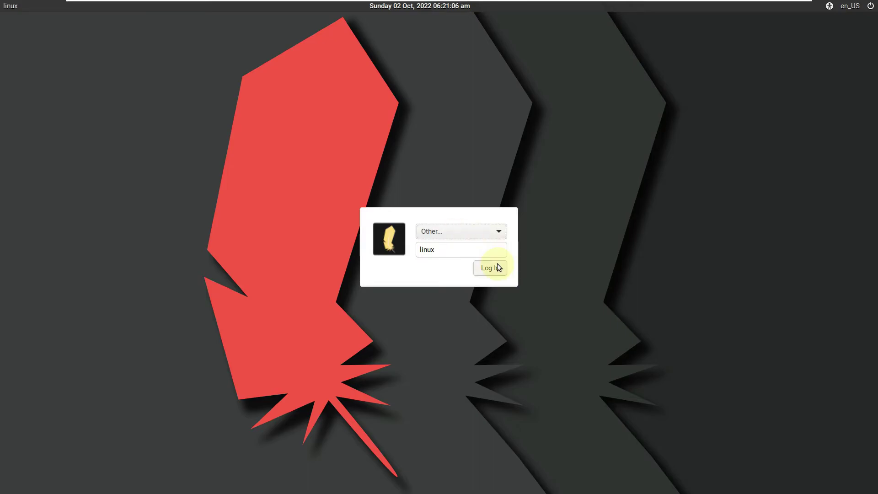
{"action": "left_click", "coordinate": [490, 268]}
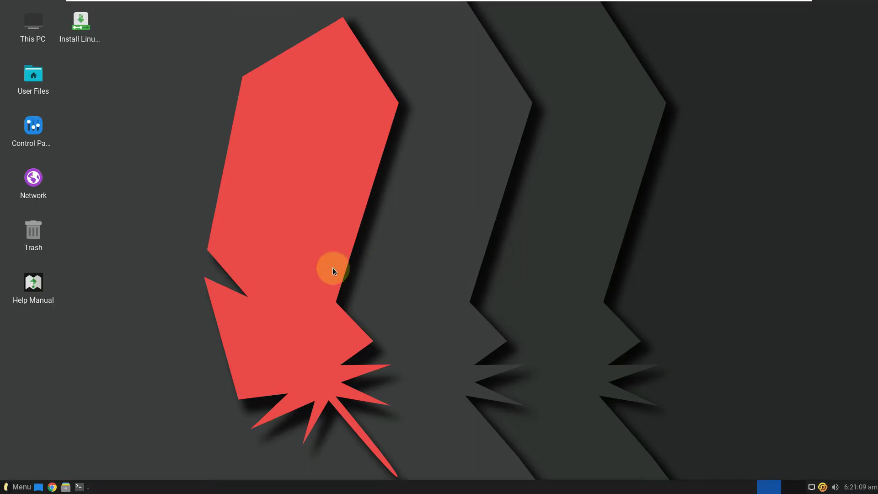
- Browse the application categories and launch the LibreOffice suite from the Office category
{"action": "left_click", "coordinate": [13, 488]}
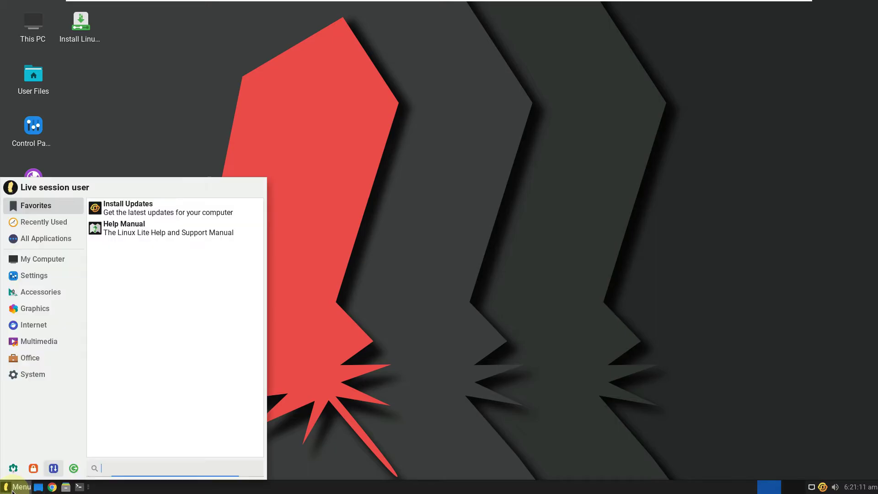
{"action": "left_click", "coordinate": [35, 308]}
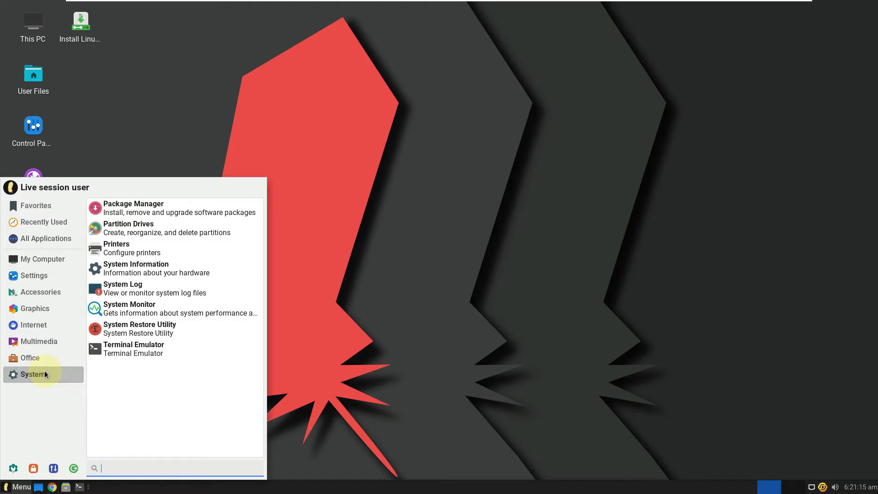
{"action": "mouse_move", "coordinate": [46, 364]}
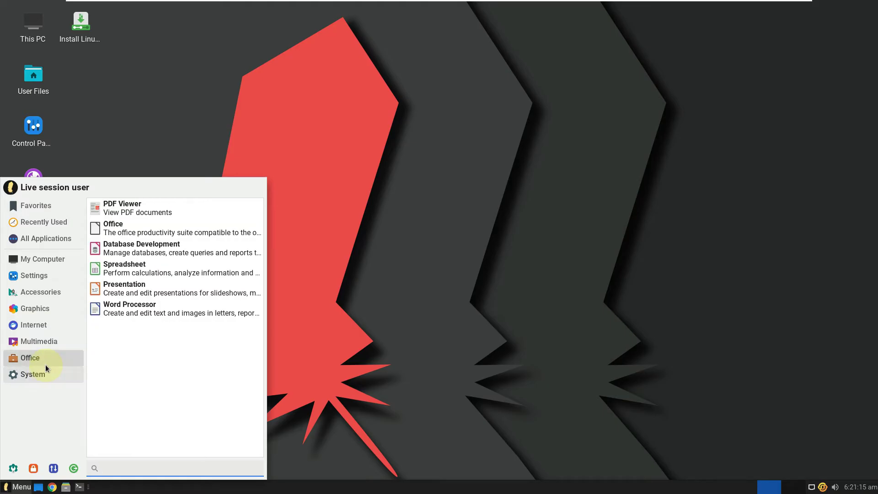
{"action": "left_click", "coordinate": [135, 223]}
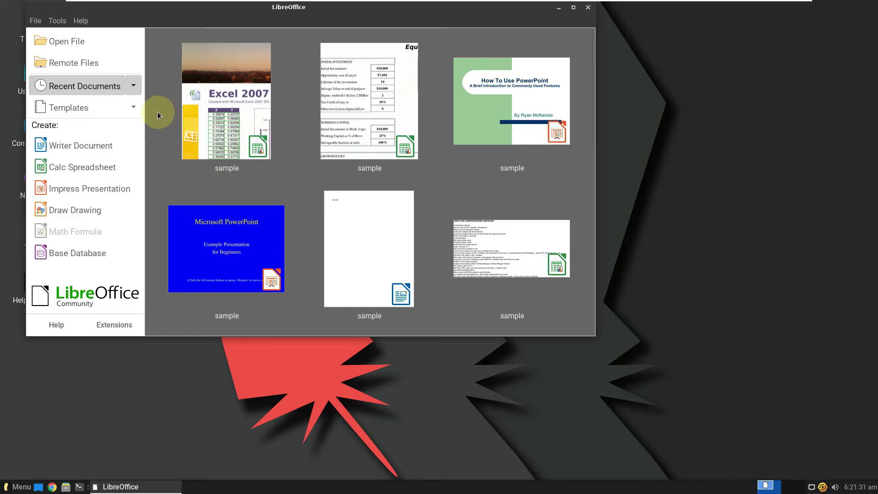
- Check the LibreOffice version information, and close both its dialog and the LibreOffice window
{"action": "left_click", "coordinate": [80, 20]}
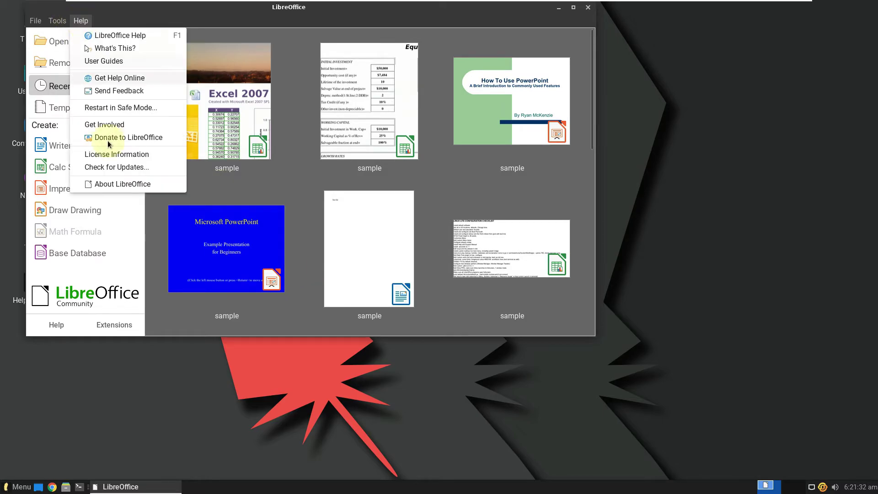
{"action": "left_click", "coordinate": [121, 184]}
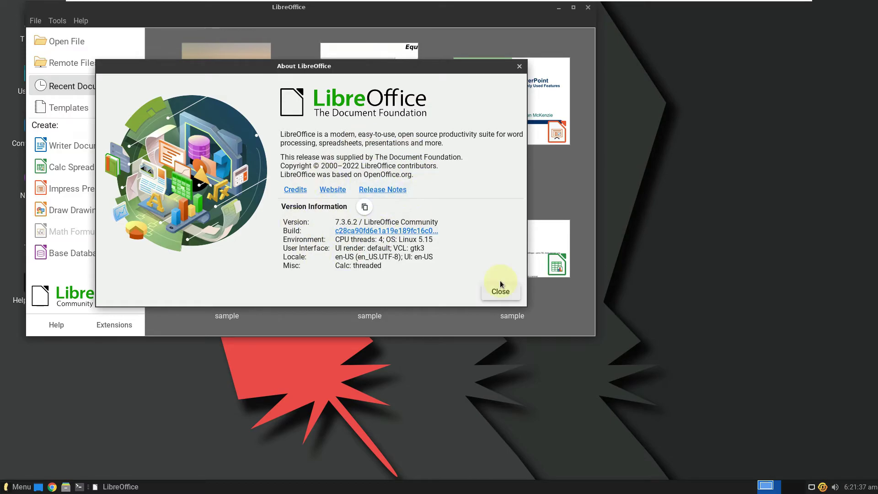
{"action": "left_click", "coordinate": [501, 293]}
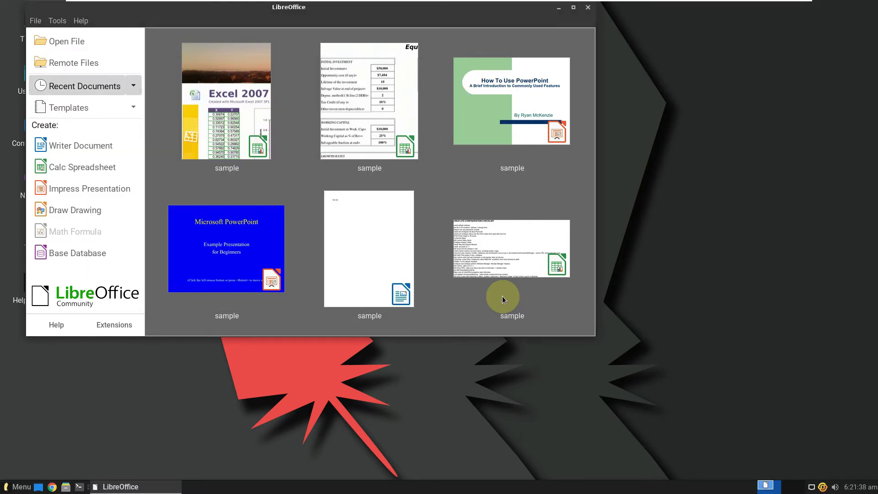
{"action": "left_click", "coordinate": [587, 7]}
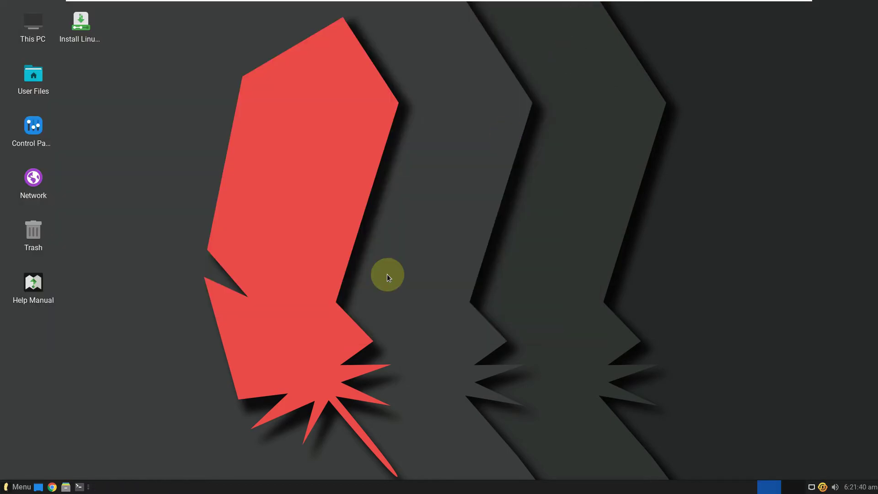
- Browse the Office, Multimedia and Internet applications and launch the Thunderbird mail client
{"action": "left_click", "coordinate": [18, 486]}
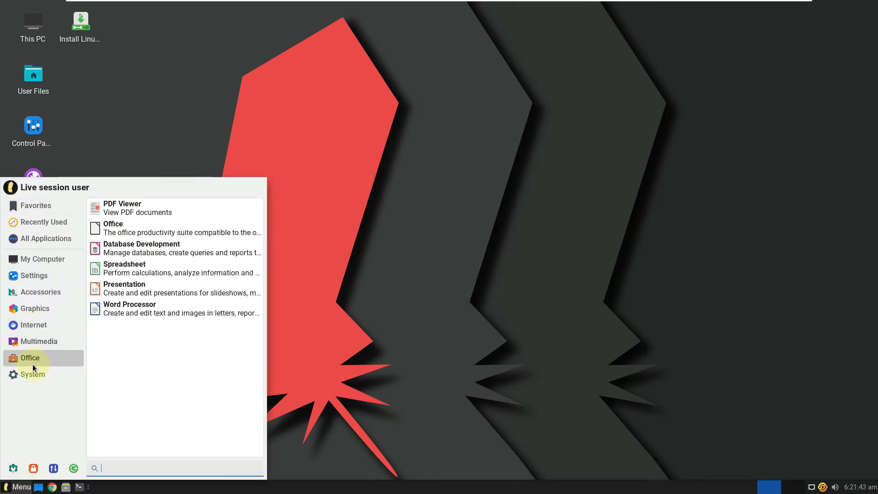
{"action": "mouse_move", "coordinate": [44, 344]}
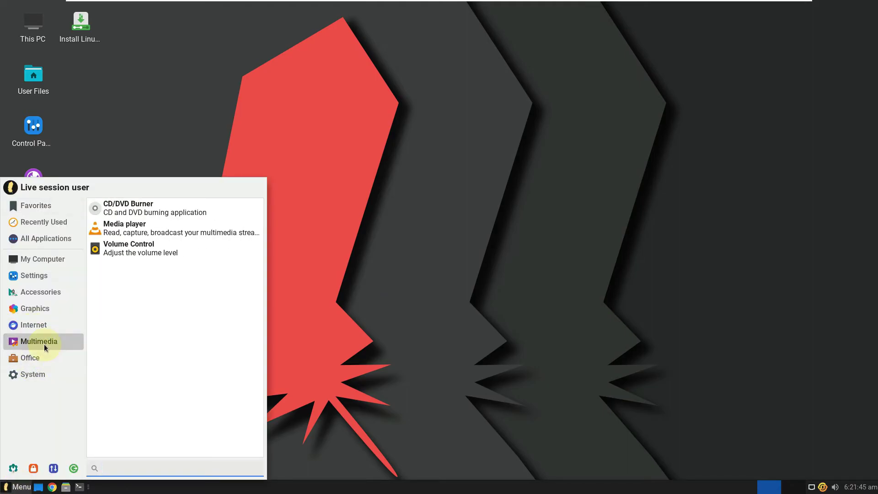
{"action": "mouse_move", "coordinate": [58, 327]}
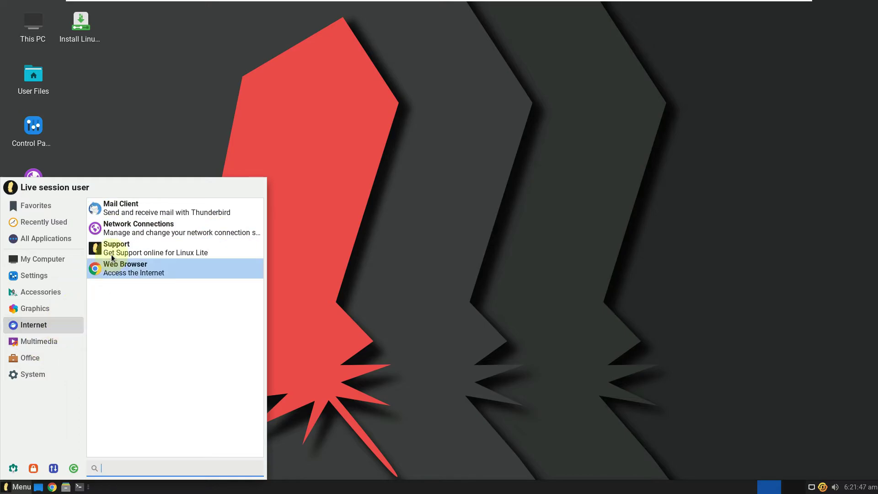
{"action": "left_click", "coordinate": [130, 215]}
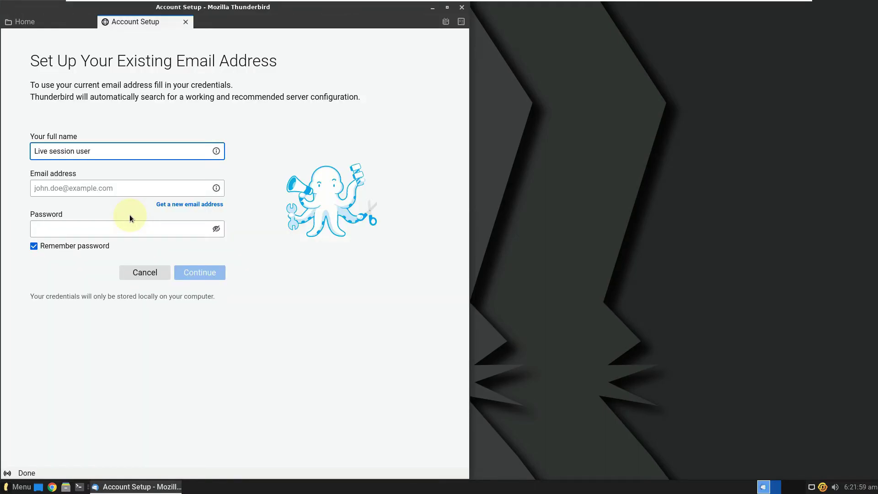
- Dismiss the email account setup, check the version information in Thunderbird's About dialog, and close the mail client
{"action": "left_click", "coordinate": [186, 22]}
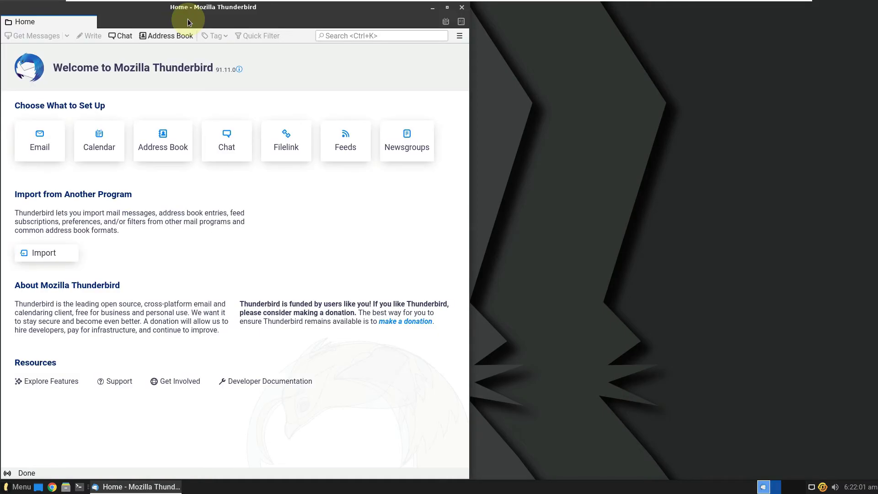
{"action": "left_click", "coordinate": [459, 36]}
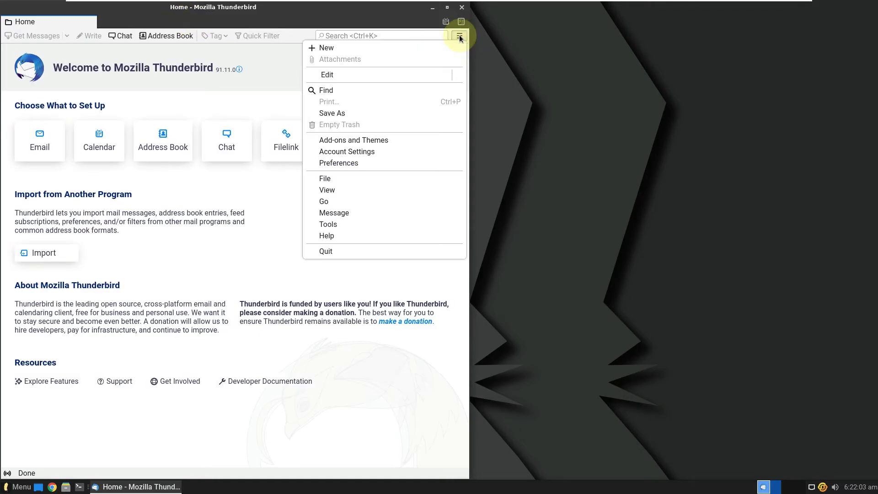
{"action": "left_click", "coordinate": [367, 237]}
{"action": "left_click", "coordinate": [370, 142]}
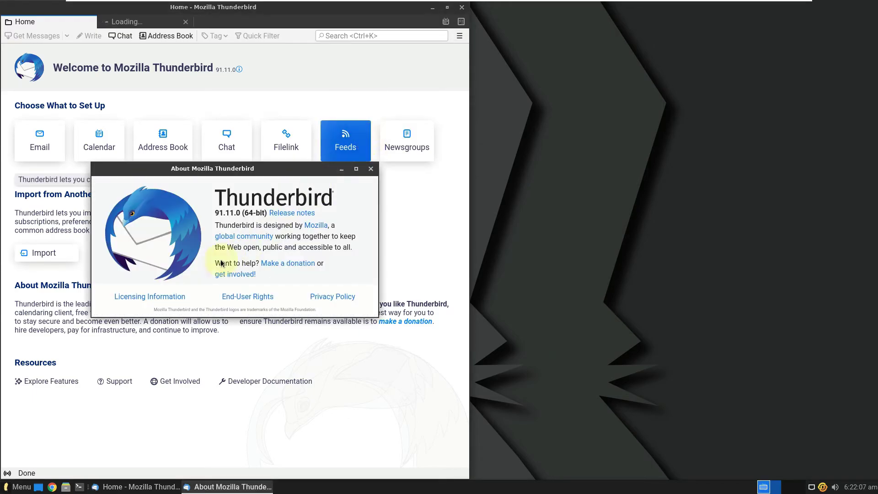
{"action": "left_click_drag", "start_coordinate": [215, 213], "coordinate": [271, 214]}
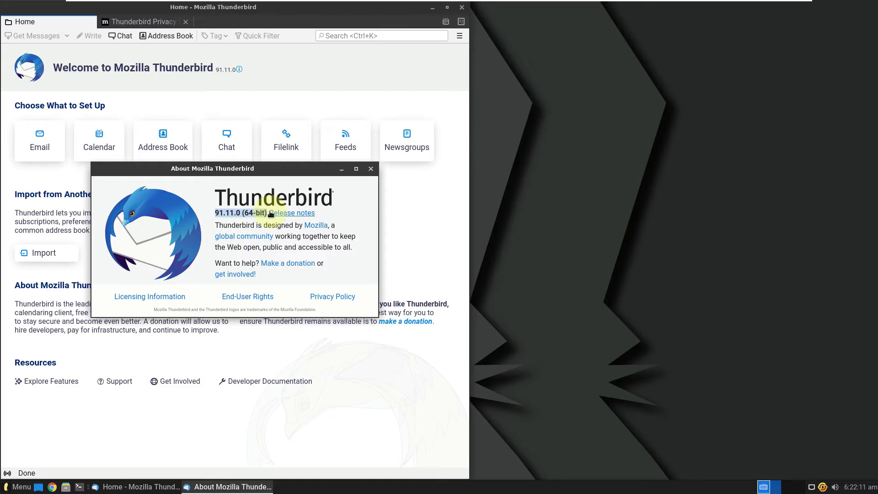
{"action": "left_click", "coordinate": [371, 169]}
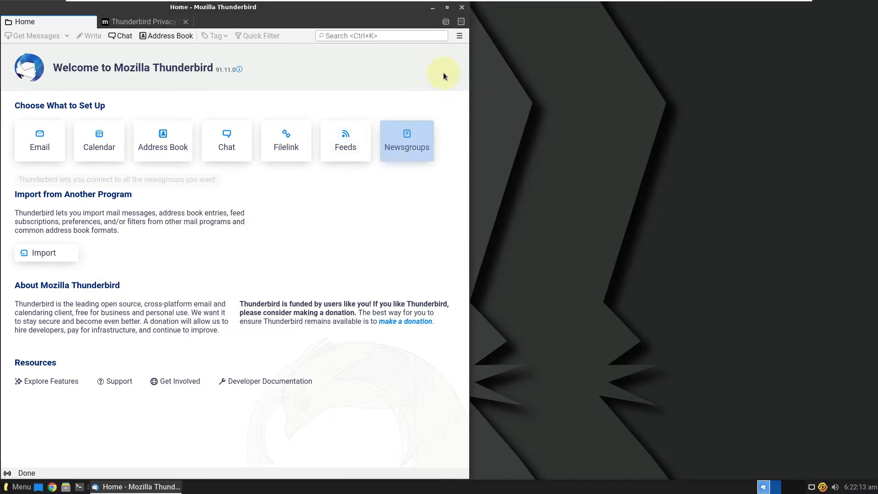
{"action": "left_click", "coordinate": [462, 6]}
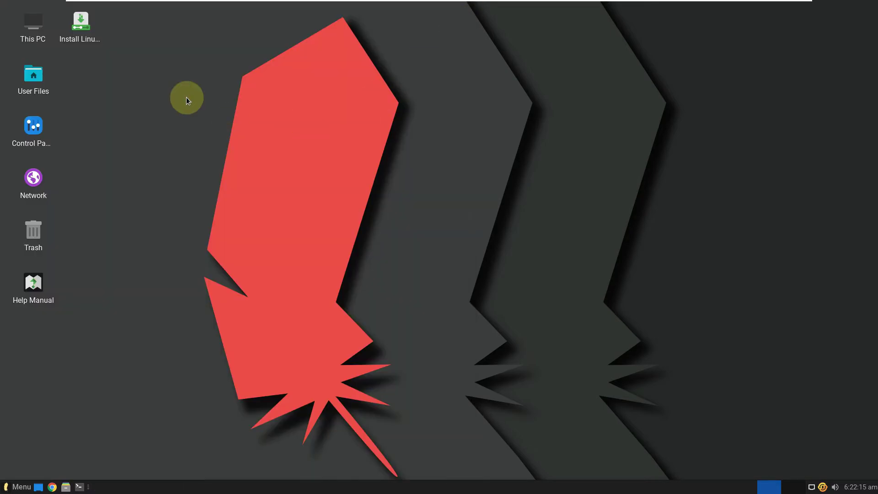
- Browse the System, Internet and Graphics application categories and launch the Image Editor from the Graphics category
{"action": "left_click", "coordinate": [18, 486]}
{"action": "left_click", "coordinate": [36, 373]}
{"action": "left_click", "coordinate": [43, 309]}
{"action": "left_click", "coordinate": [43, 323]}
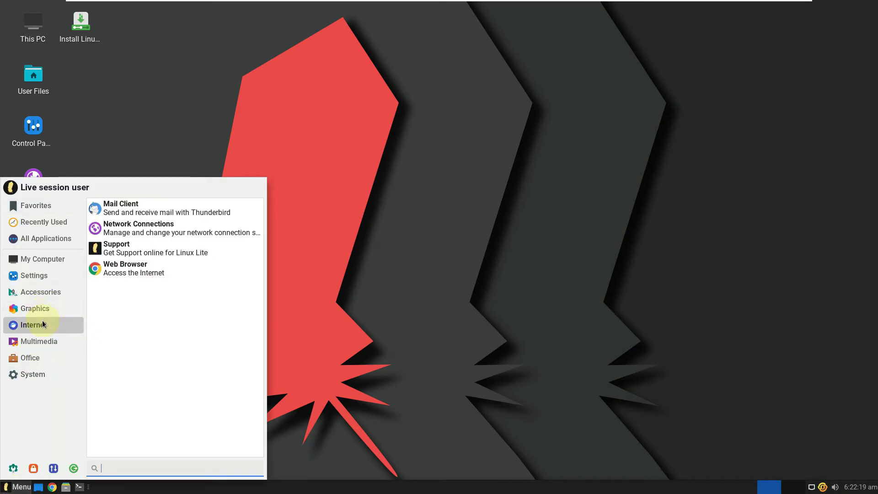
{"action": "left_click", "coordinate": [54, 308]}
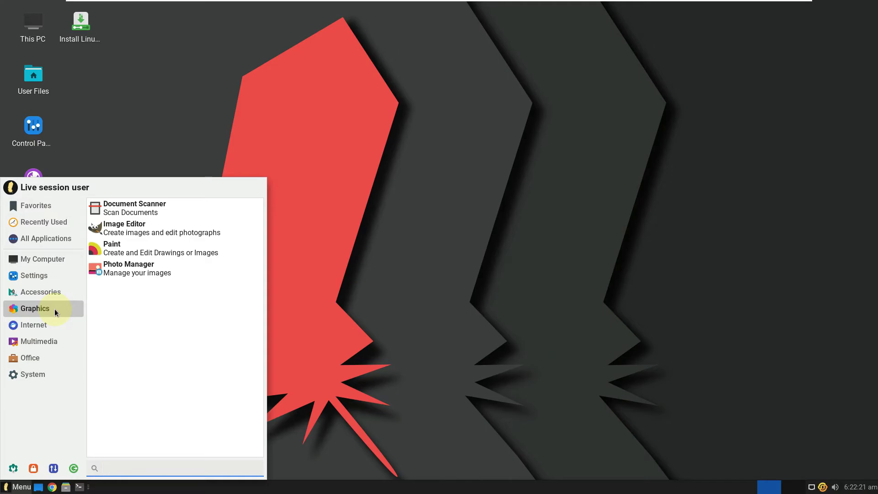
{"action": "left_click", "coordinate": [154, 229]}
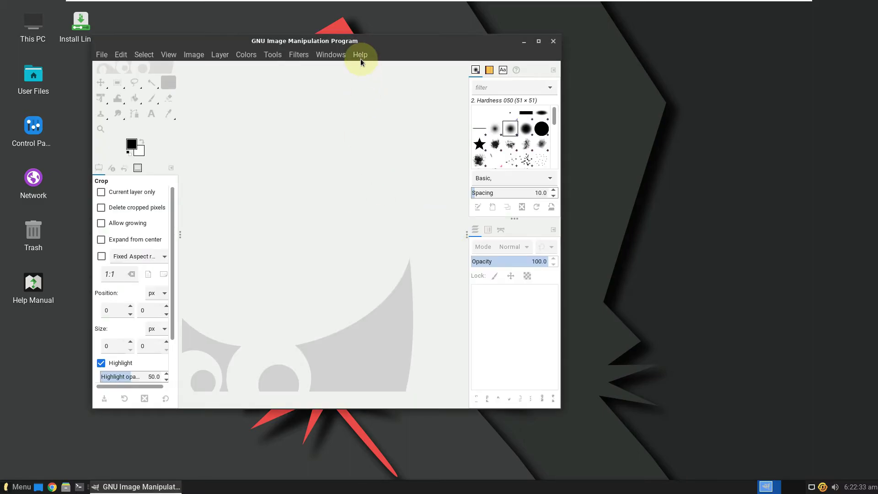
- Check the GIMP version information, and close both its About dialog and the GIMP window
{"action": "left_click", "coordinate": [360, 57]}
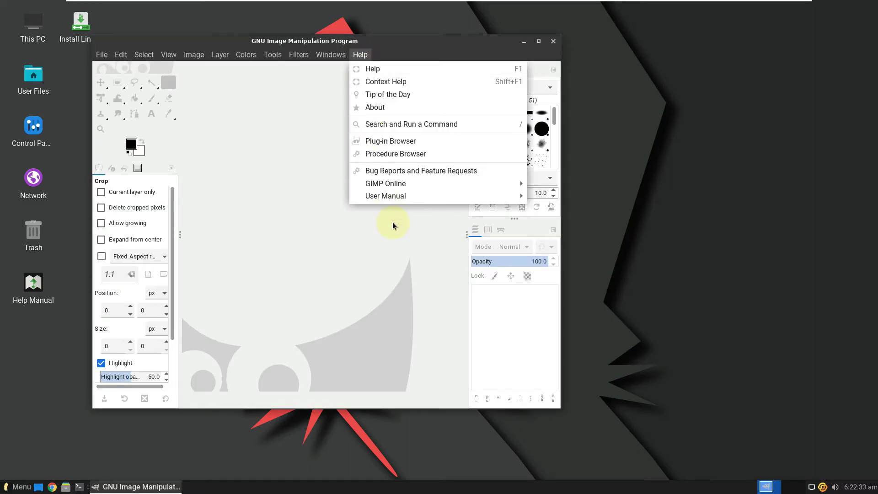
{"action": "left_click", "coordinate": [385, 108]}
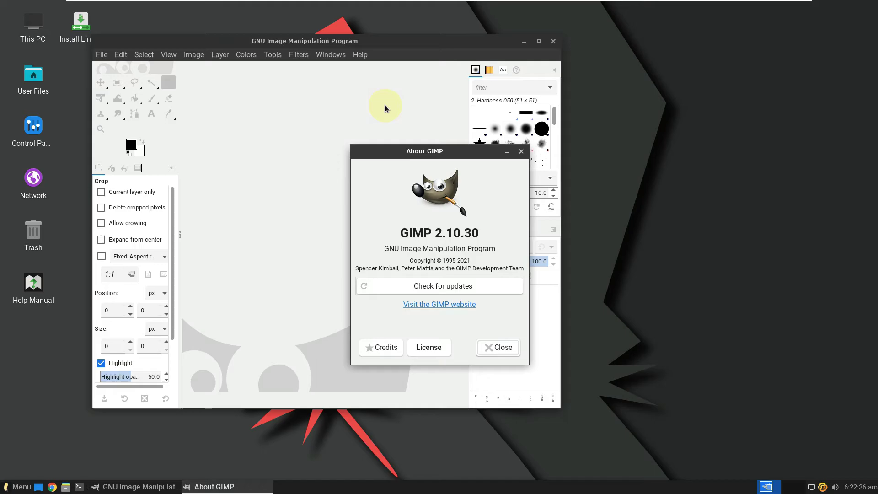
{"action": "left_click", "coordinate": [501, 350]}
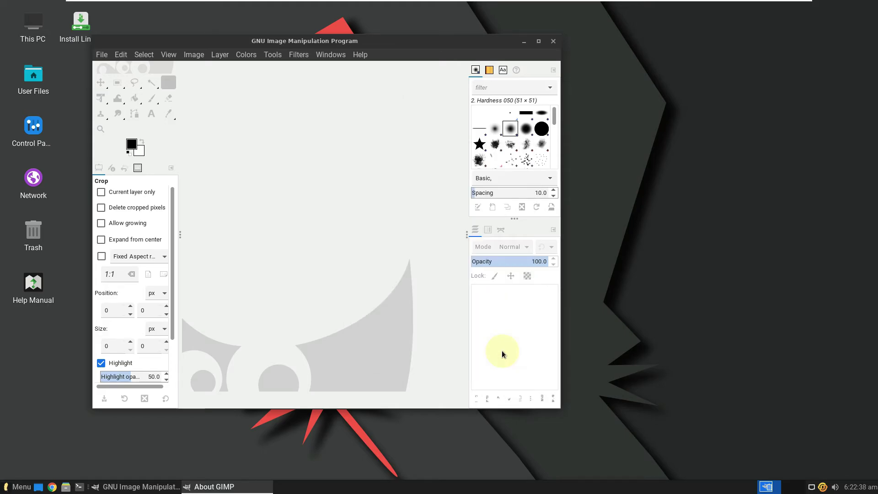
{"action": "left_click", "coordinate": [550, 46]}
- Examine the applications offered in the Settings, Accessories, Graphics, Internet, Multimedia, Office and System categories
{"action": "left_click", "coordinate": [8, 487]}
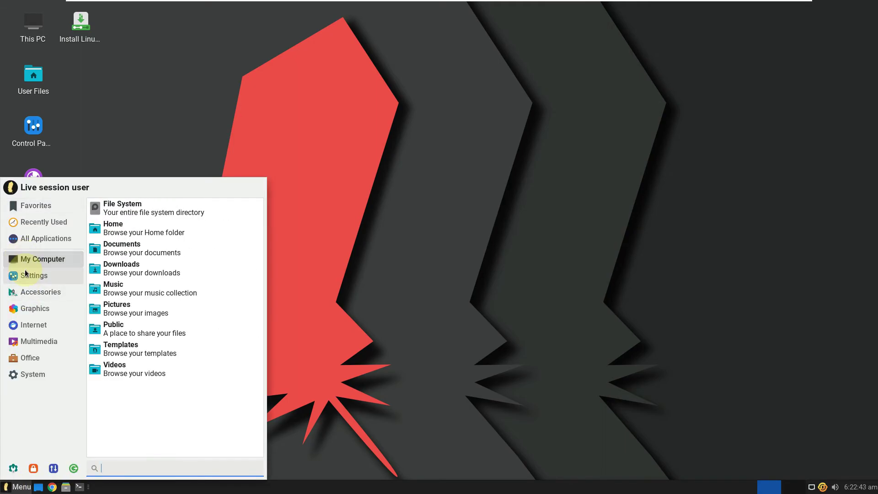
{"action": "left_click", "coordinate": [27, 277]}
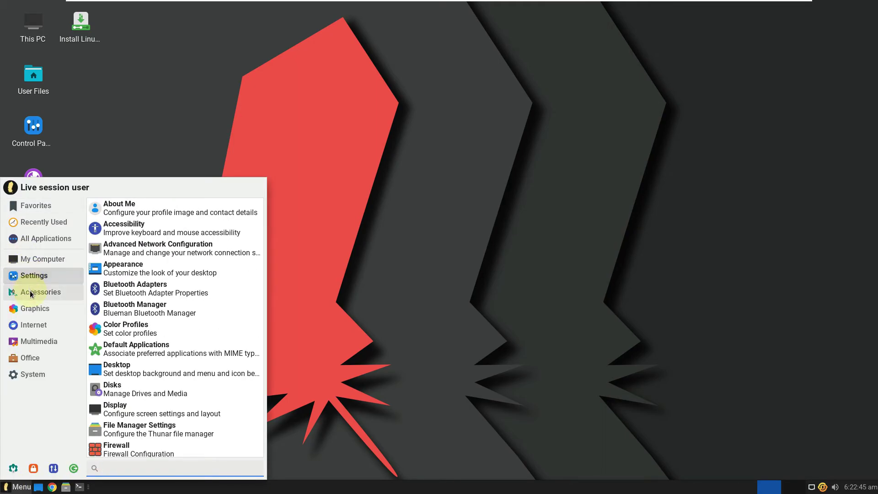
{"action": "left_click", "coordinate": [30, 290]}
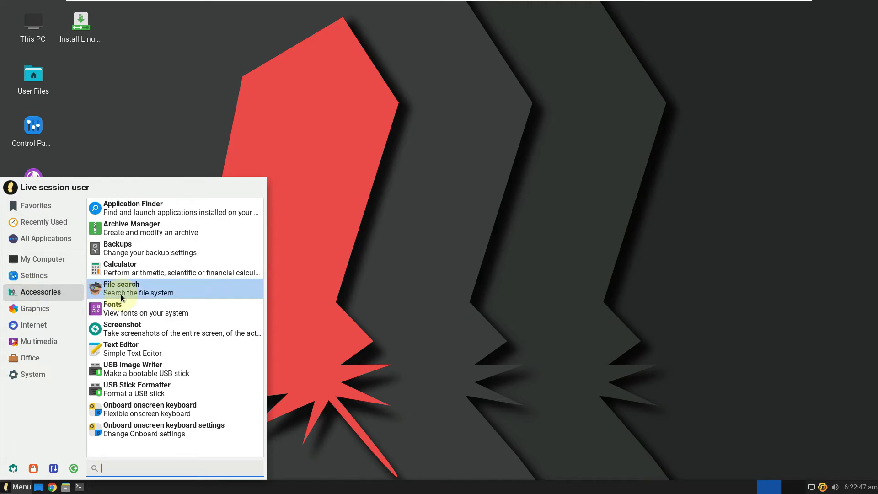
{"action": "left_click", "coordinate": [45, 320]}
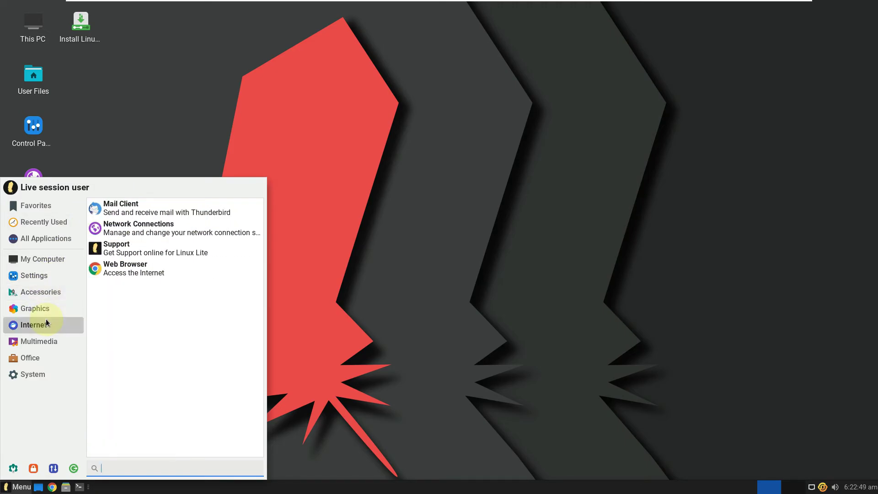
{"action": "left_click", "coordinate": [48, 314]}
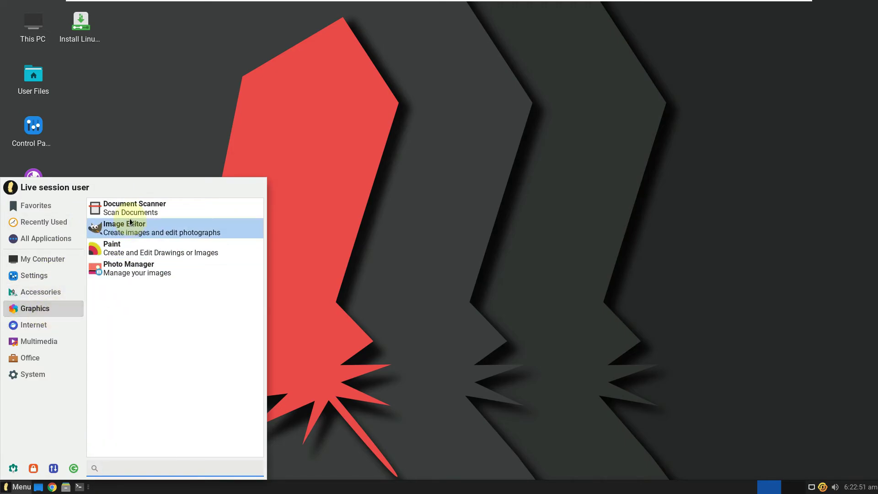
{"action": "left_click", "coordinate": [62, 325]}
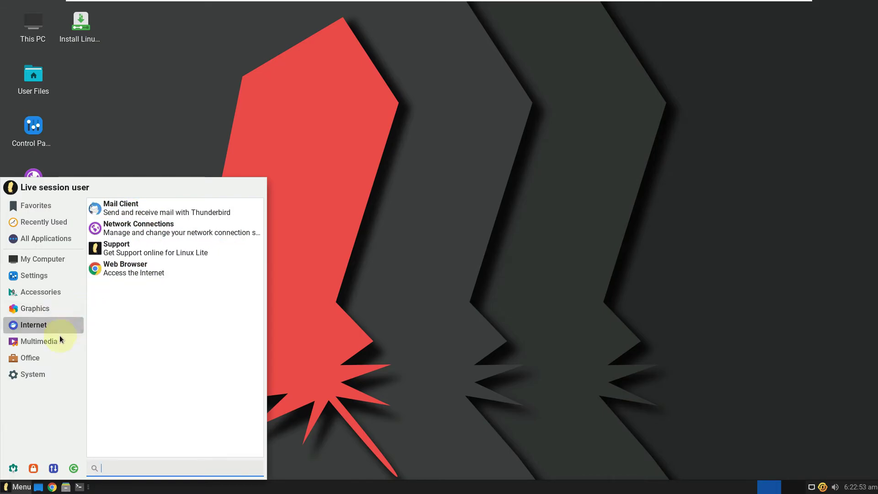
{"action": "left_click", "coordinate": [58, 339]}
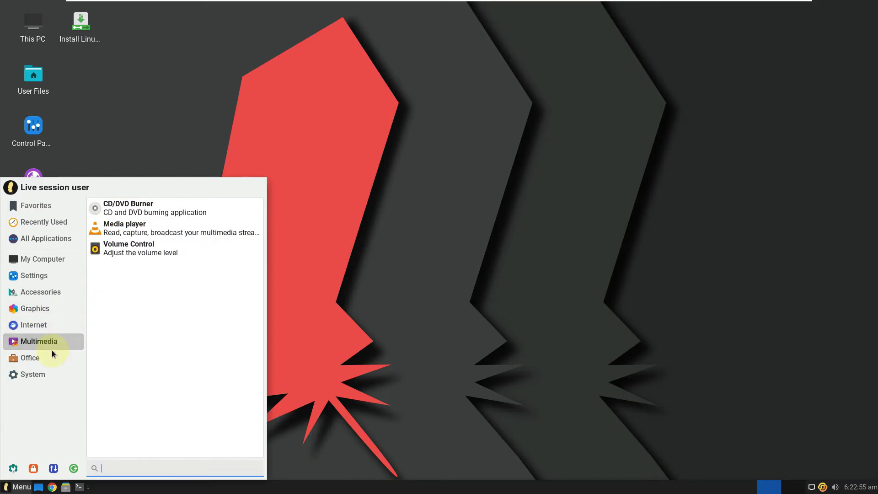
{"action": "left_click", "coordinate": [51, 352]}
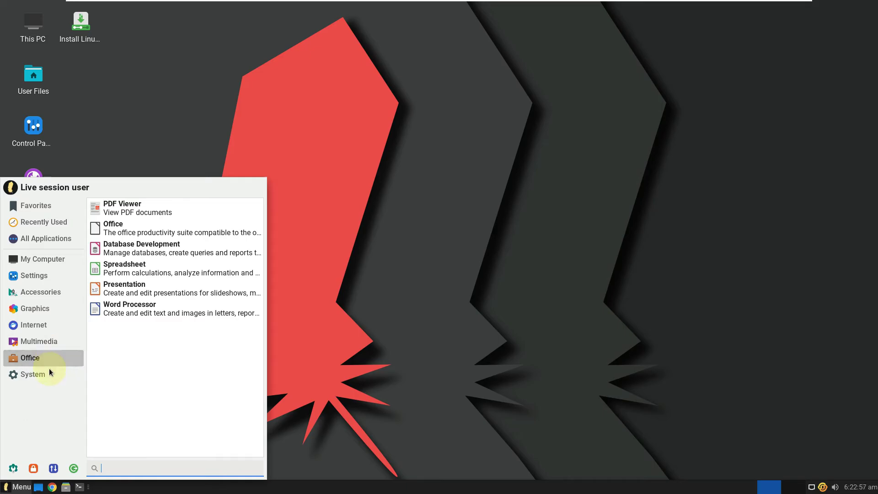
{"action": "left_click", "coordinate": [49, 369]}
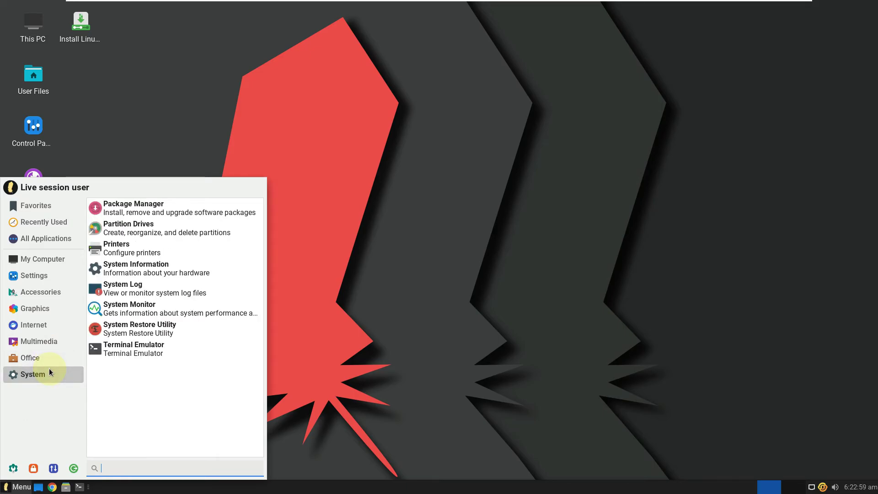
{"action": "left_click", "coordinate": [380, 100]}
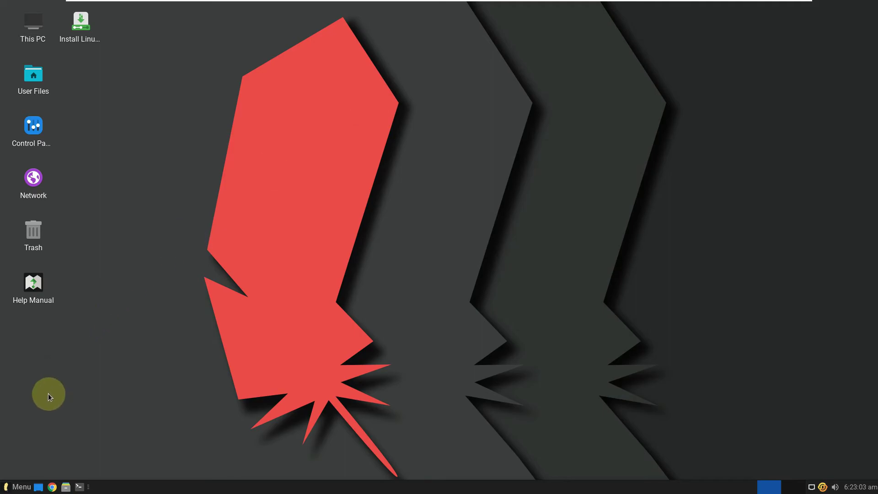
- Examine the System and Multimedia categories and the All Applications list down to the Lite utilities
{"action": "left_click", "coordinate": [28, 488]}
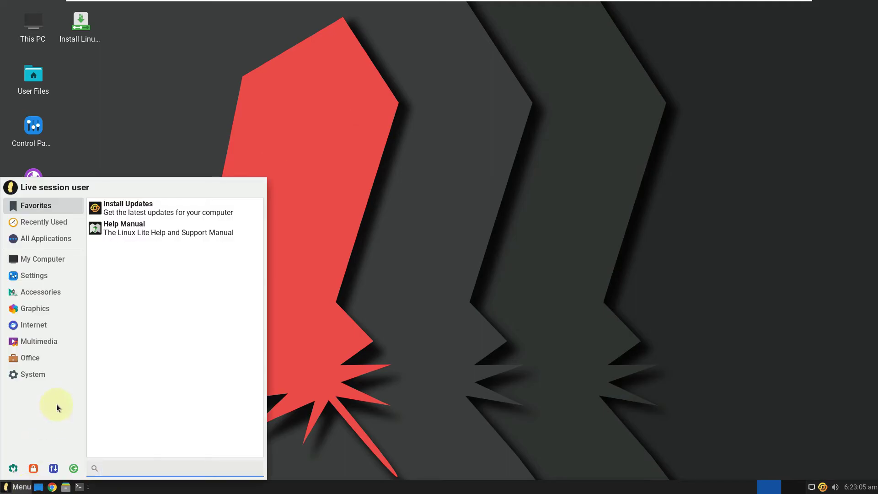
{"action": "left_click", "coordinate": [62, 376]}
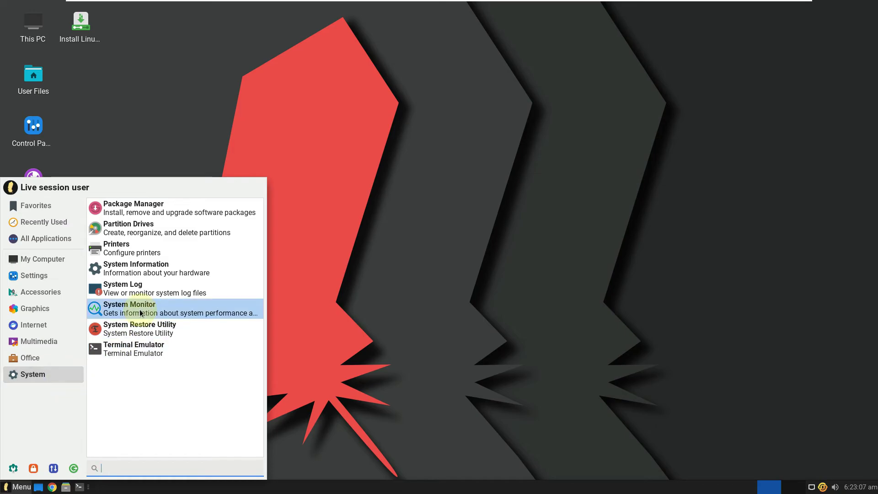
{"action": "left_click", "coordinate": [46, 341]}
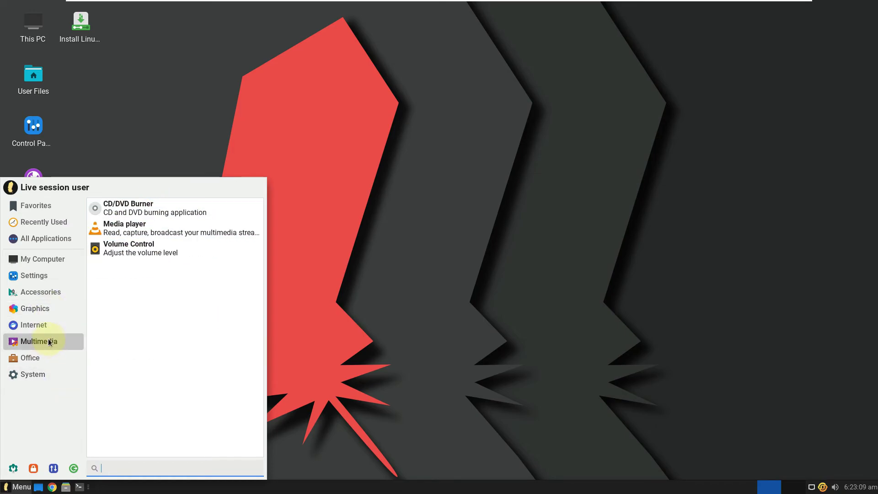
{"action": "left_click", "coordinate": [57, 253]}
{"action": "left_click", "coordinate": [58, 237]}
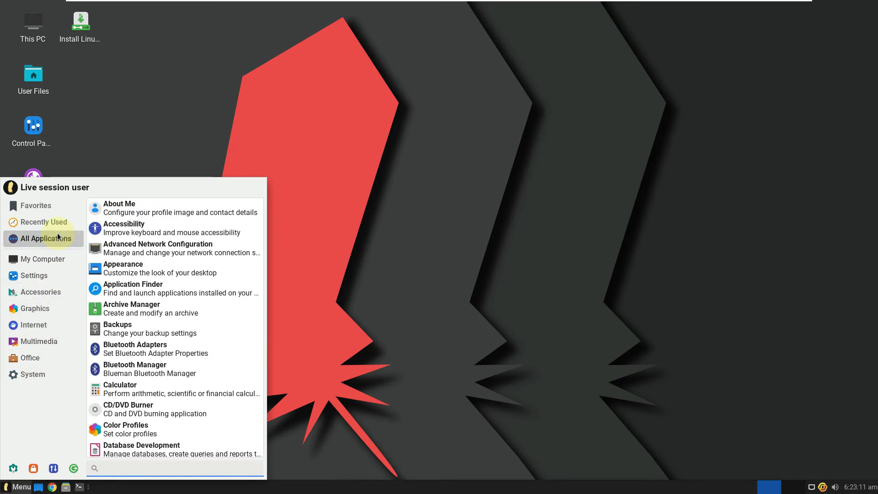
{"action": "scroll", "coordinate": [184, 259], "scroll_direction": "down", "scroll_amount": 4}
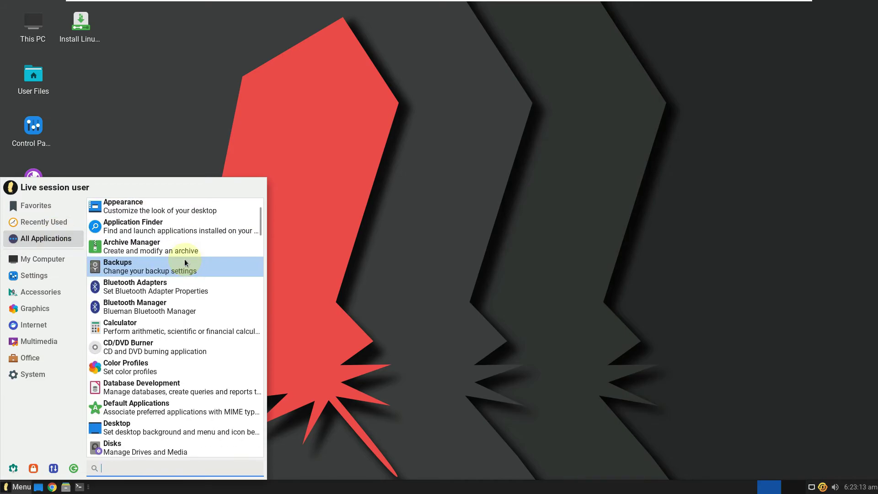
{"action": "scroll", "coordinate": [184, 259], "scroll_direction": "down", "scroll_amount": 1}
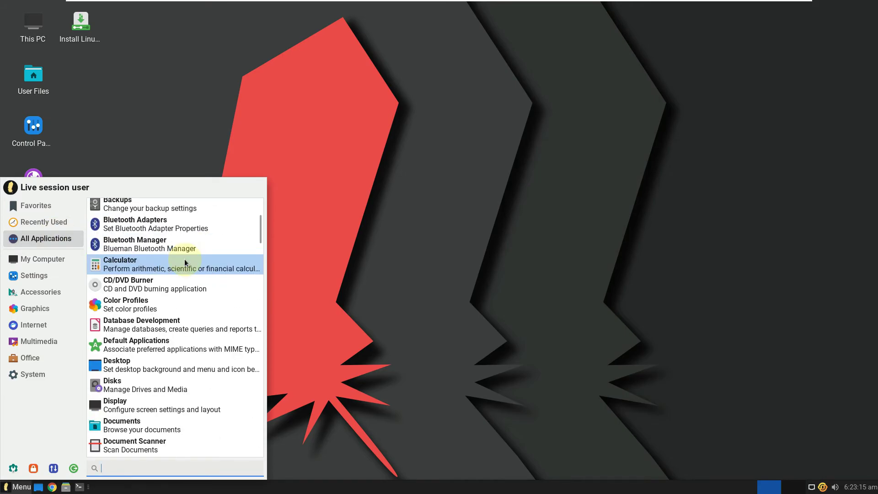
{"action": "scroll", "coordinate": [185, 258], "scroll_direction": "down", "scroll_amount": 2}
{"action": "scroll", "coordinate": [184, 259], "scroll_direction": "down", "scroll_amount": 1}
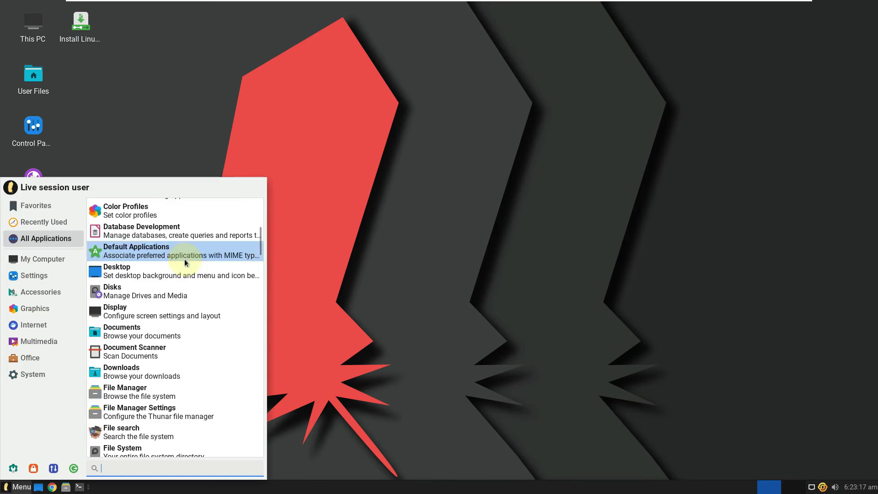
{"action": "scroll", "coordinate": [185, 259], "scroll_direction": "down", "scroll_amount": 2}
{"action": "scroll", "coordinate": [185, 258], "scroll_direction": "down", "scroll_amount": 3}
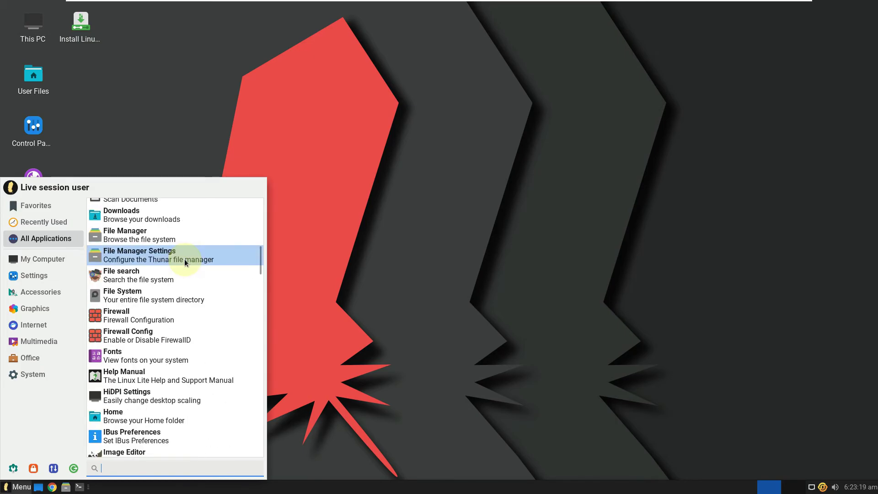
{"action": "scroll", "coordinate": [185, 259], "scroll_direction": "down", "scroll_amount": 3}
{"action": "scroll", "coordinate": [185, 259], "scroll_direction": "down", "scroll_amount": 4}
{"action": "key", "text": "Down"}
{"action": "key", "text": "Down"}
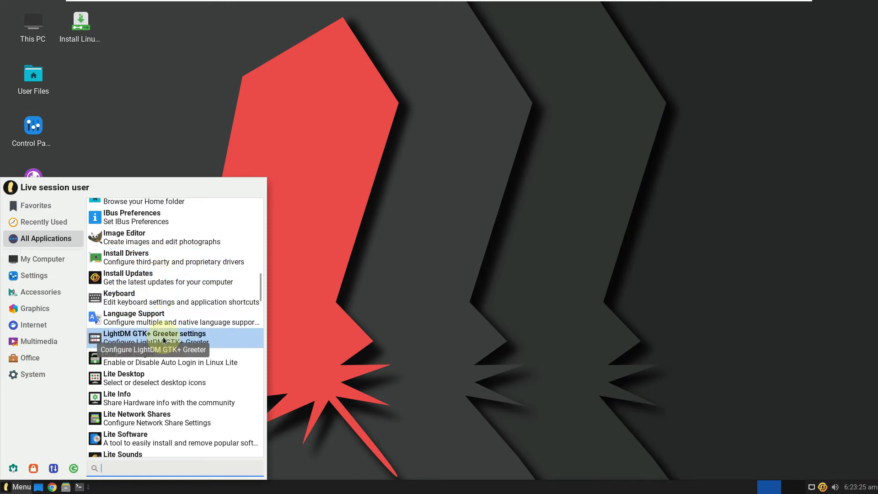
{"action": "scroll", "coordinate": [162, 337], "scroll_direction": "down", "scroll_amount": 3}
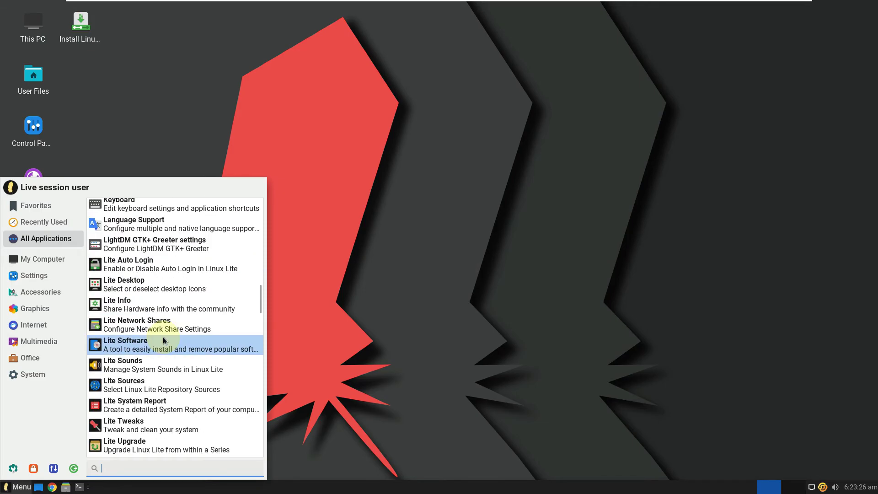
- Launch Lite Sources, look through its list of repository mirrors, and close it without selecting a mirror
{"action": "left_click", "coordinate": [149, 389]}
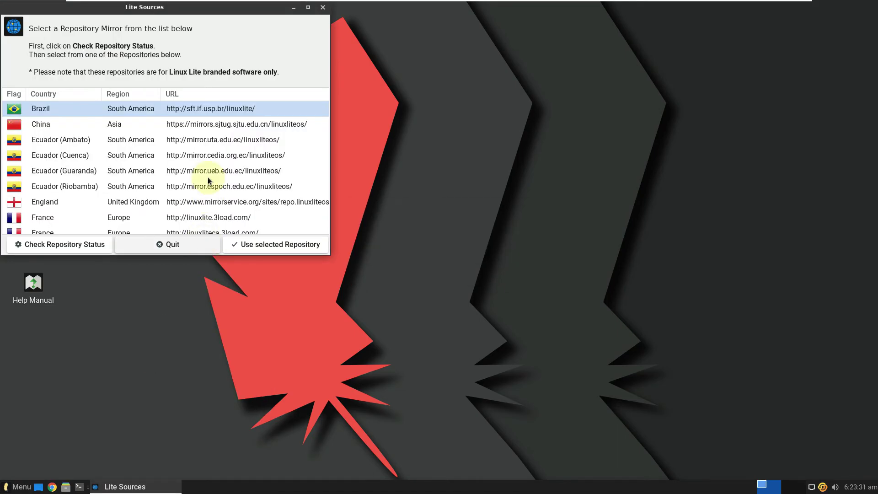
{"action": "scroll", "coordinate": [206, 176], "scroll_direction": "down", "scroll_amount": 6}
{"action": "scroll", "coordinate": [206, 177], "scroll_direction": "down", "scroll_amount": 2}
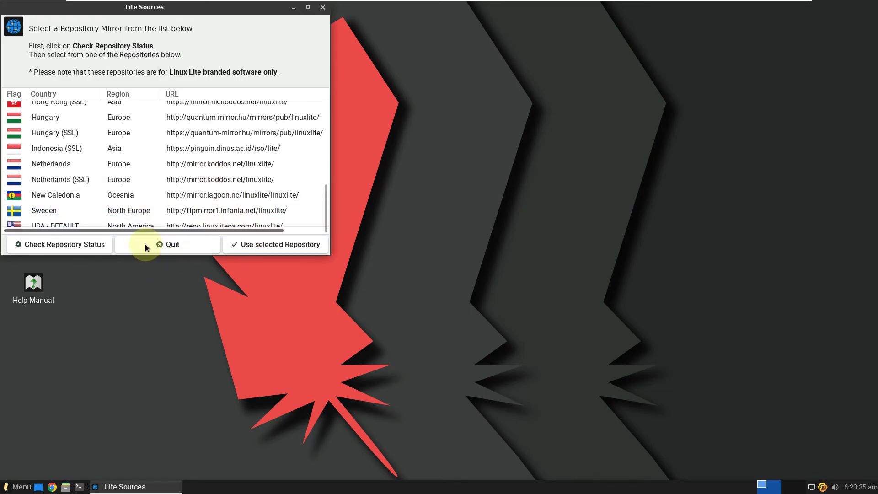
{"action": "left_click", "coordinate": [322, 7]}
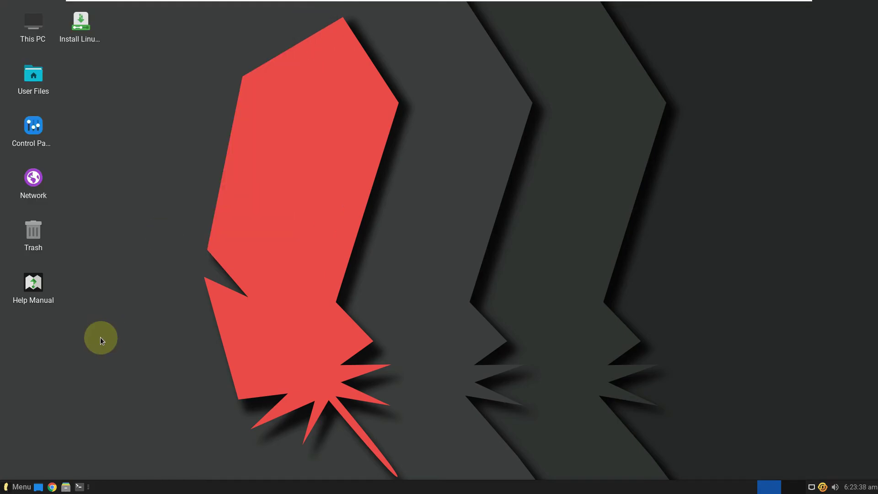
- Examine the applications listed in the System, Office, Multimedia, Internet and Settings categories of the application menu
{"action": "left_click", "coordinate": [18, 486]}
{"action": "left_click", "coordinate": [36, 377]}
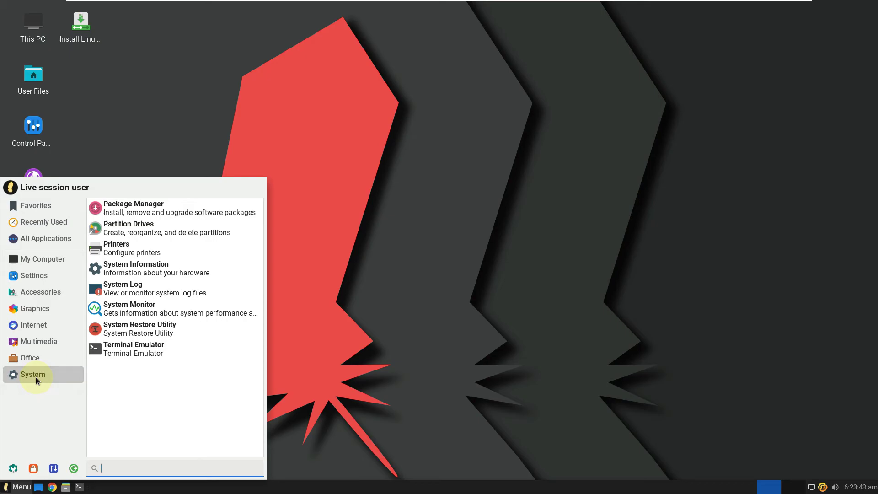
{"action": "left_click", "coordinate": [44, 357]}
{"action": "left_click", "coordinate": [44, 340]}
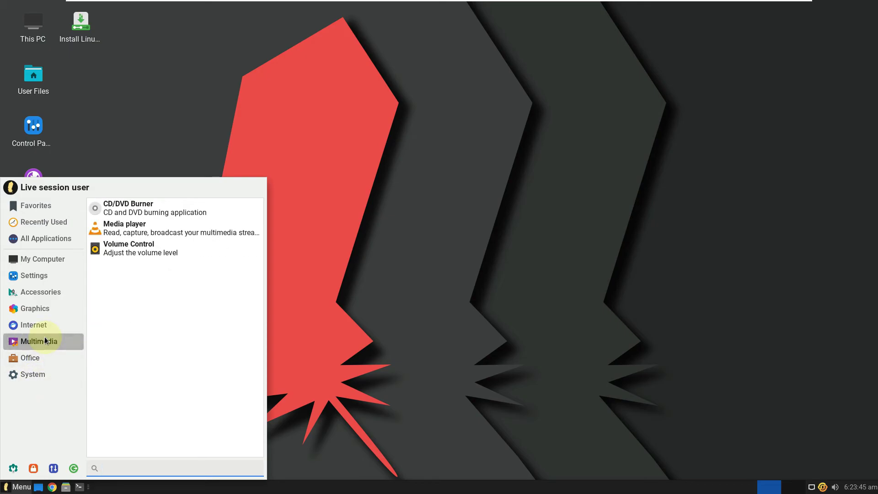
{"action": "left_click", "coordinate": [47, 326]}
{"action": "left_click", "coordinate": [51, 273]}
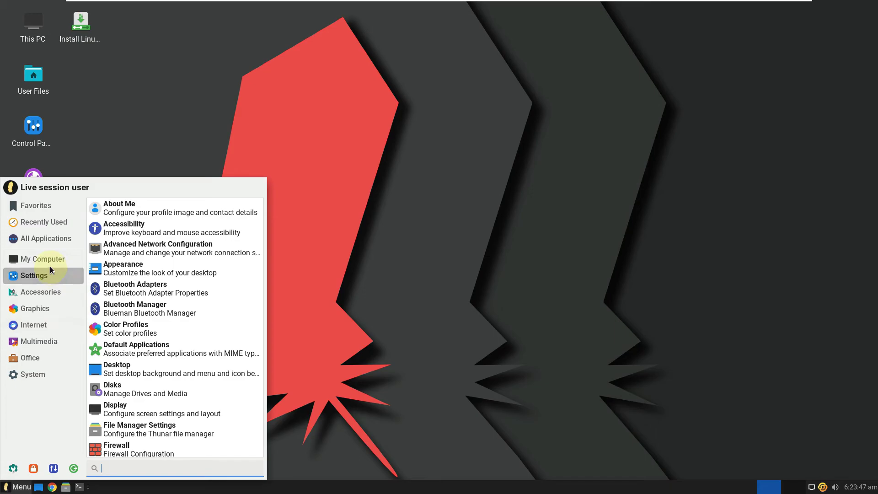
{"action": "left_click", "coordinate": [50, 264]}
- Open the Appearance settings from the full application list, review the icon themes, fonts and general settings, and close the window
{"action": "left_click", "coordinate": [51, 246]}
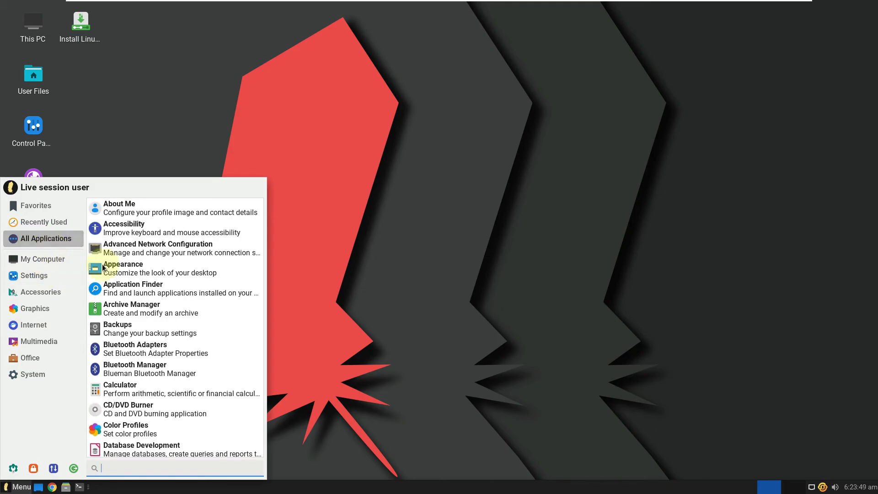
{"action": "left_click", "coordinate": [160, 275]}
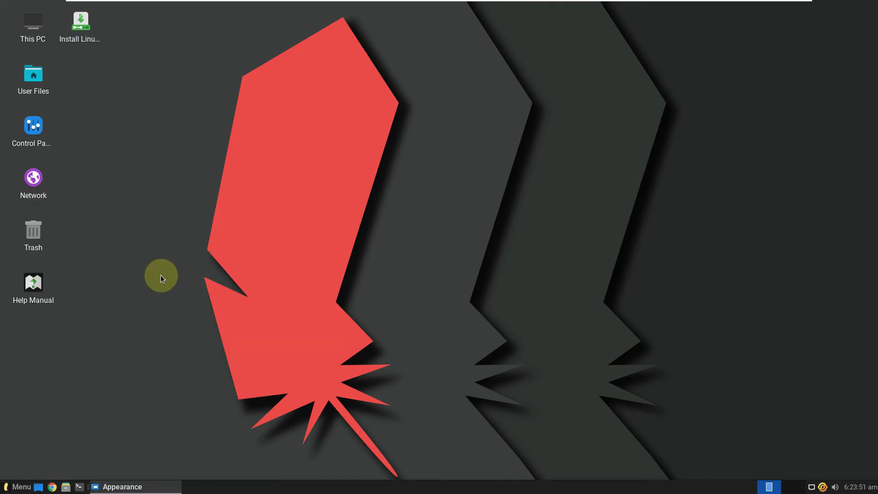
{"action": "left_click", "coordinate": [398, 142]}
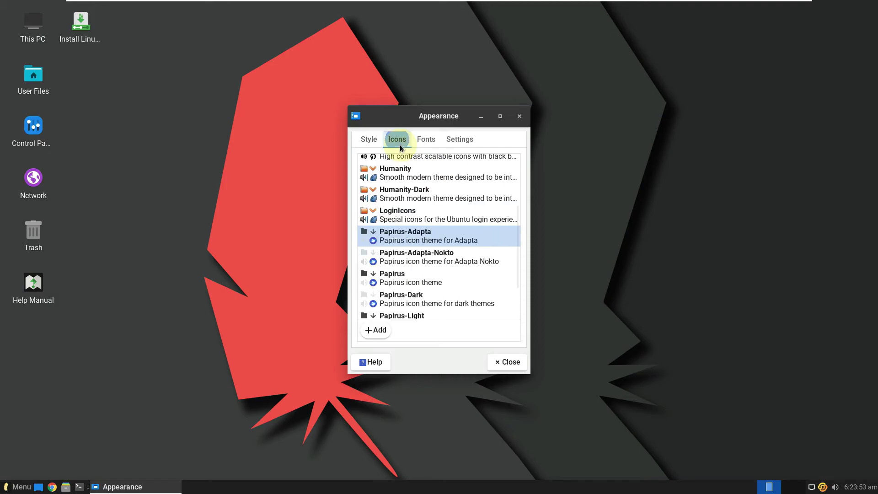
{"action": "left_click", "coordinate": [438, 139]}
{"action": "left_click", "coordinate": [459, 139]}
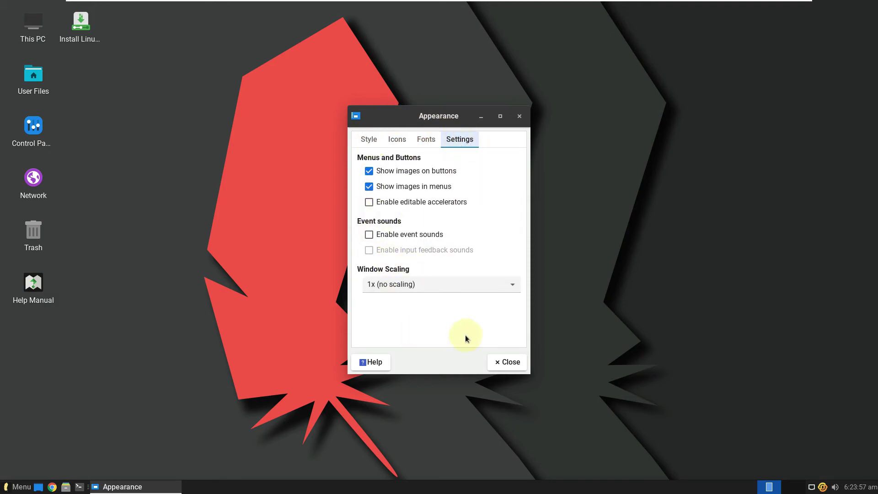
{"action": "left_click", "coordinate": [506, 362]}
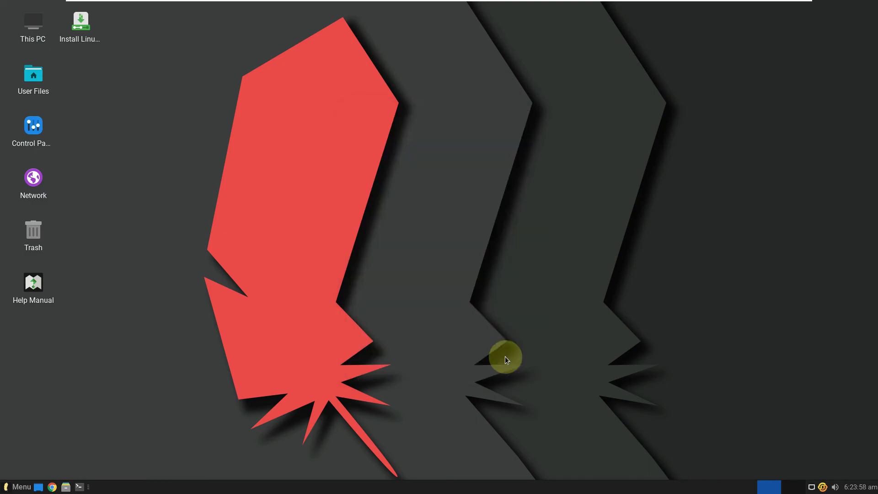
- Find Lite Info in the full application list, launch it, and dismiss its Hardware Database Upload message
{"action": "left_click", "coordinate": [7, 484]}
{"action": "left_click", "coordinate": [47, 241]}
{"action": "scroll", "coordinate": [158, 244], "scroll_direction": "down", "scroll_amount": 5}
{"action": "scroll", "coordinate": [159, 246], "scroll_direction": "down", "scroll_amount": 8}
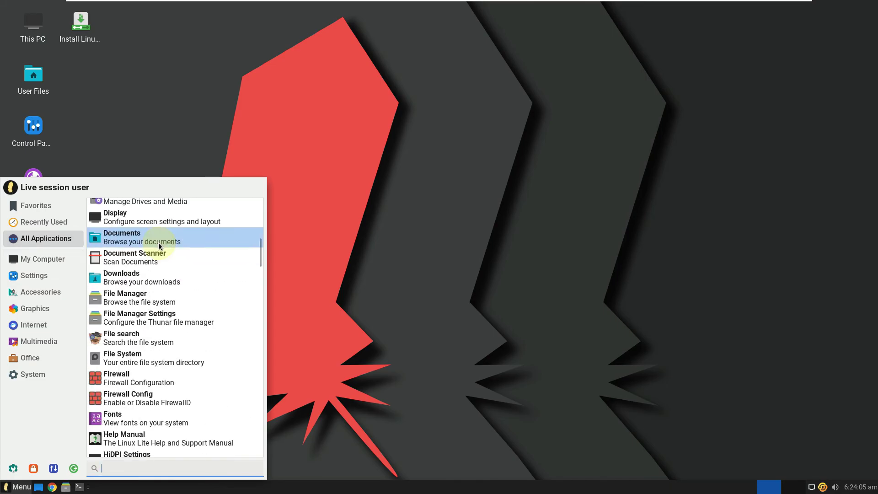
{"action": "scroll", "coordinate": [158, 245], "scroll_direction": "down", "scroll_amount": 3}
{"action": "scroll", "coordinate": [158, 246], "scroll_direction": "down", "scroll_amount": 7}
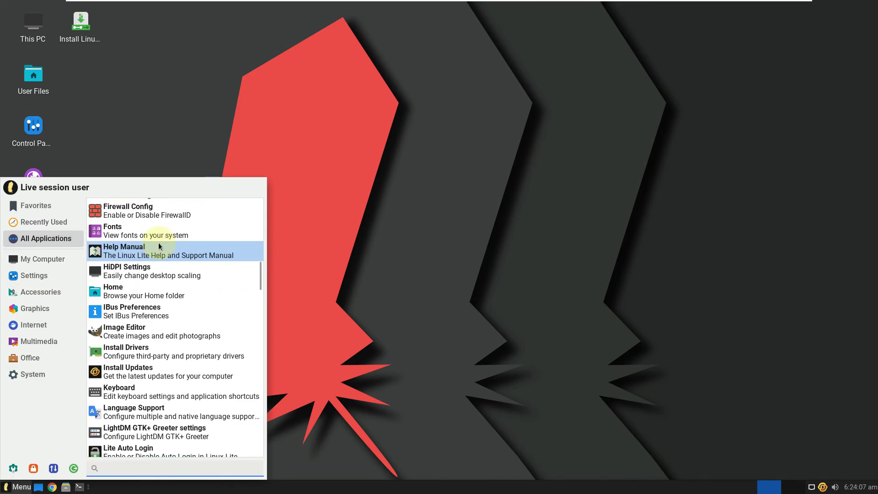
{"action": "scroll", "coordinate": [158, 246], "scroll_direction": "down", "scroll_amount": 3}
{"action": "scroll", "coordinate": [158, 246], "scroll_direction": "down", "scroll_amount": 3}
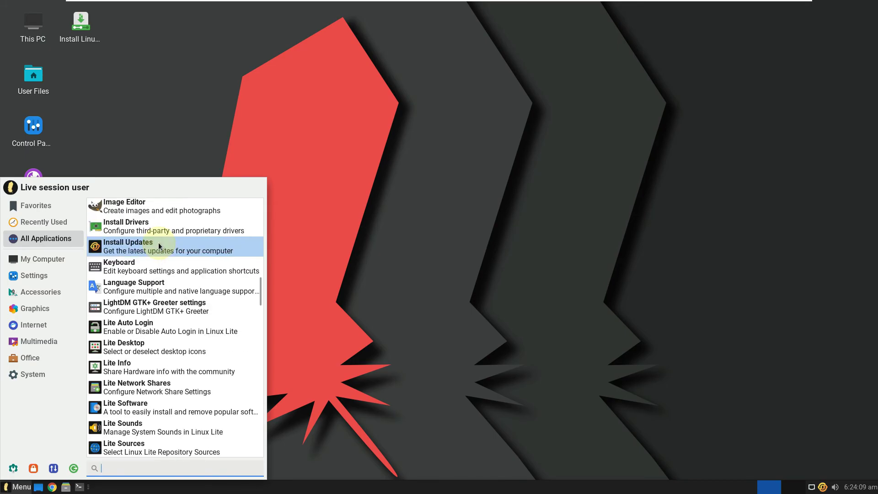
{"action": "scroll", "coordinate": [158, 246], "scroll_direction": "down", "scroll_amount": 3}
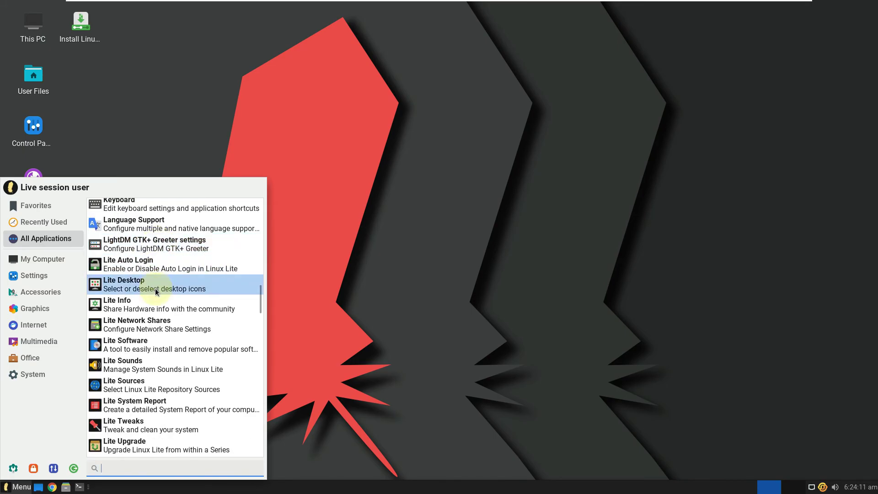
{"action": "left_click", "coordinate": [153, 300]}
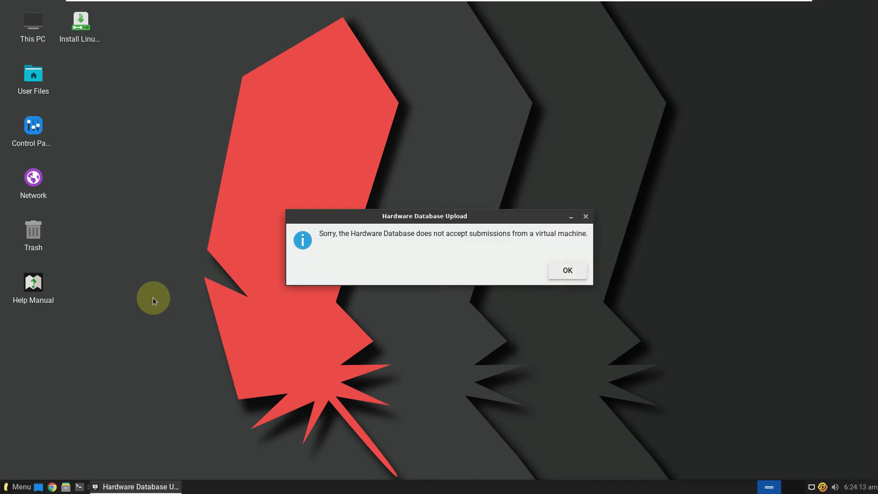
{"action": "left_click", "coordinate": [569, 275]}
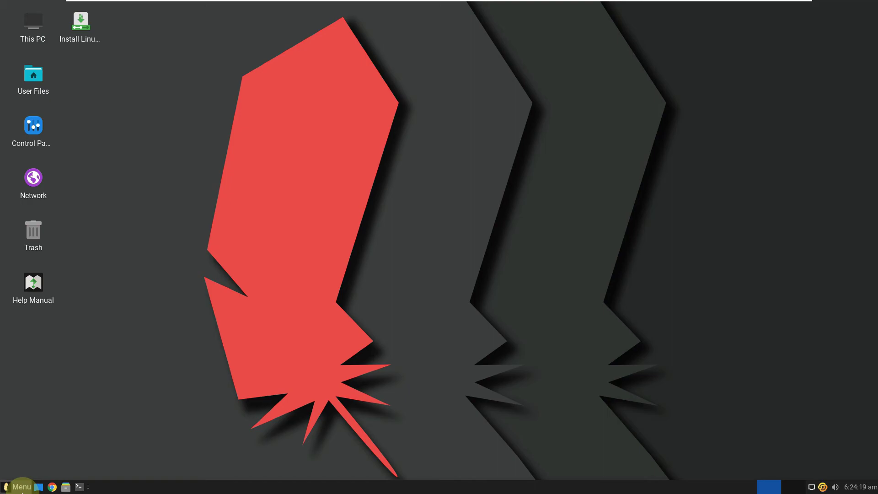
- Browse the full application list to its end and back to the Lite utilities, view the Lite Welcome window, and close it
{"action": "left_click", "coordinate": [17, 488]}
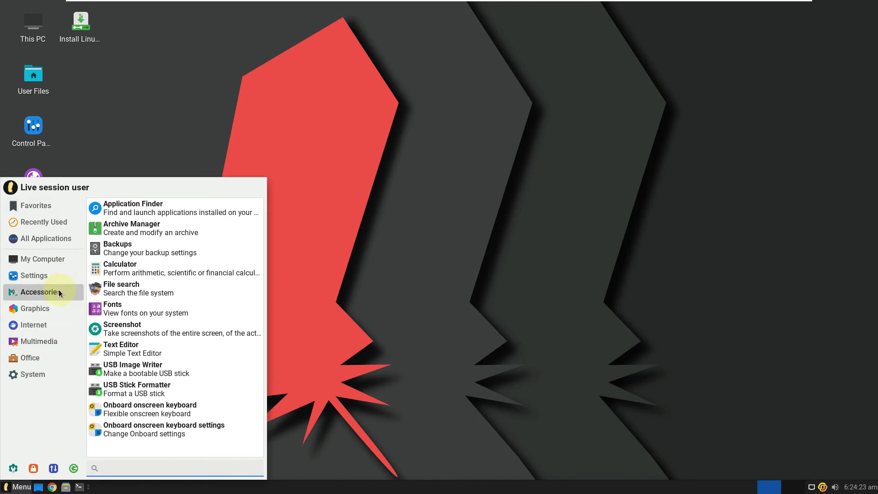
{"action": "left_click", "coordinate": [58, 233]}
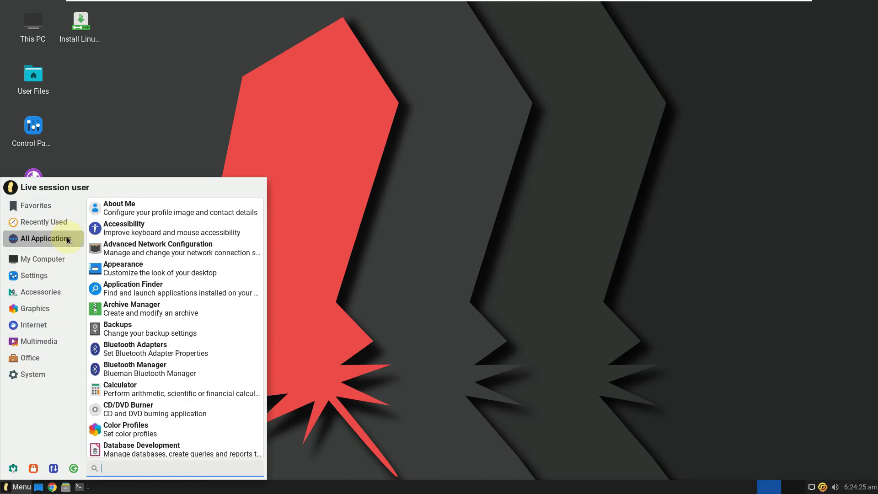
{"action": "scroll", "coordinate": [180, 314], "scroll_direction": "down", "scroll_amount": 3}
{"action": "scroll", "coordinate": [179, 319], "scroll_direction": "down", "scroll_amount": 20}
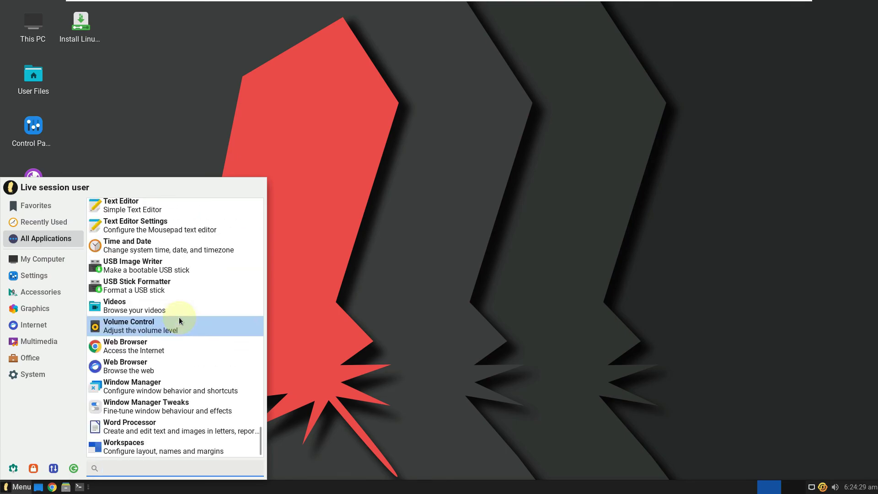
{"action": "scroll", "coordinate": [179, 320], "scroll_direction": "up", "scroll_amount": 5}
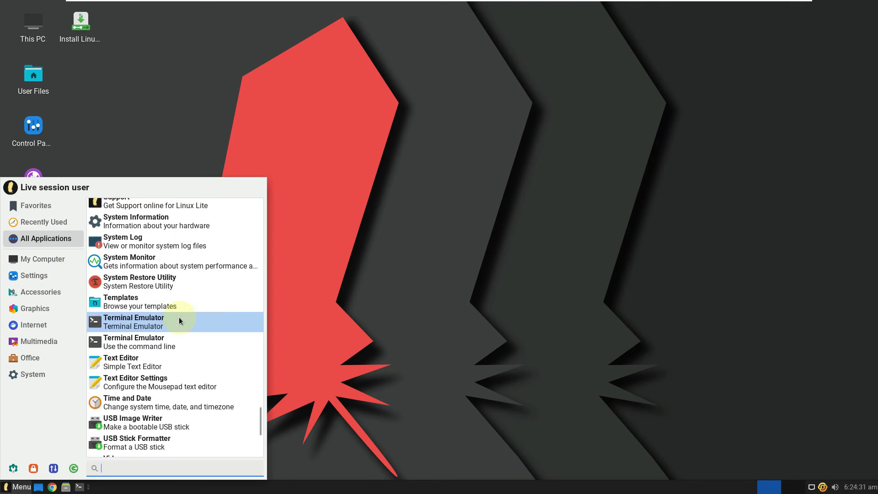
{"action": "scroll", "coordinate": [179, 320], "scroll_direction": "up", "scroll_amount": 4}
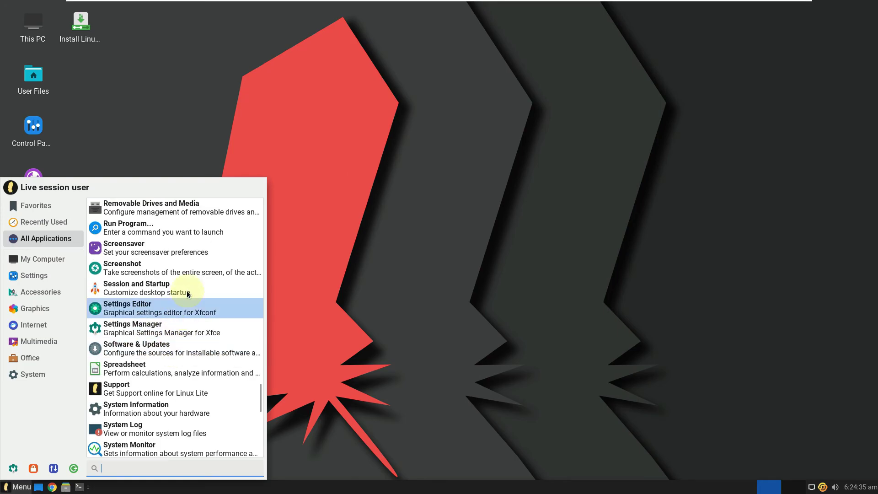
{"action": "scroll", "coordinate": [189, 286], "scroll_direction": "up", "scroll_amount": 1}
{"action": "scroll", "coordinate": [189, 287], "scroll_direction": "up", "scroll_amount": 9}
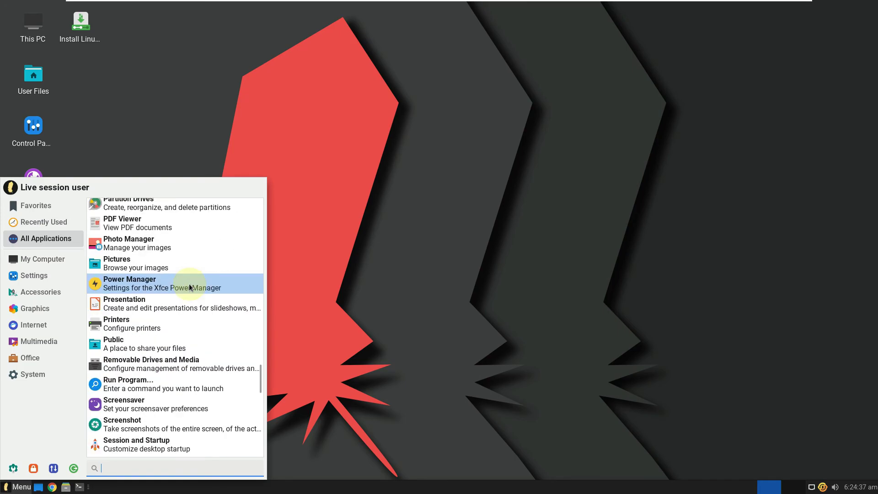
{"action": "scroll", "coordinate": [189, 287], "scroll_direction": "up", "scroll_amount": 5}
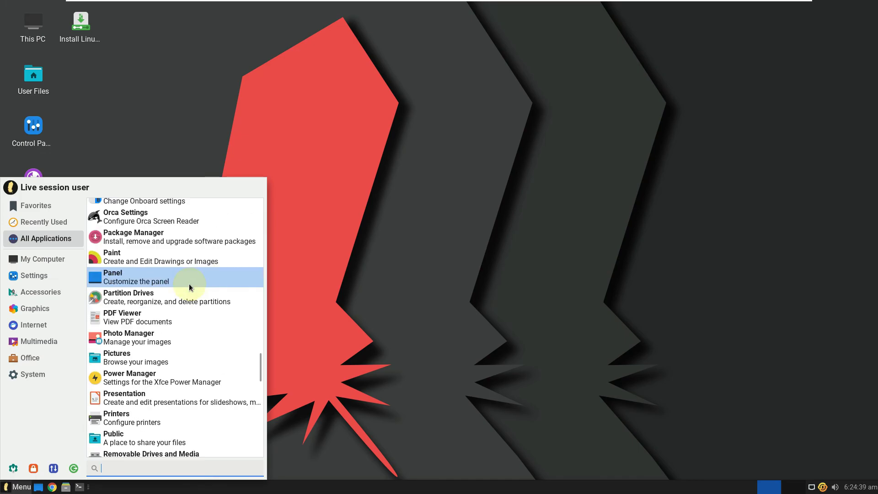
{"action": "scroll", "coordinate": [189, 287], "scroll_direction": "up", "scroll_amount": 16}
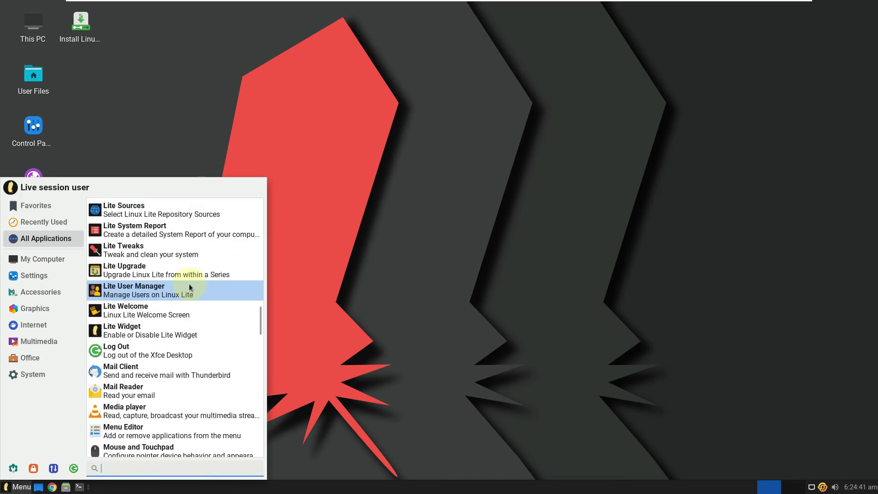
{"action": "left_click", "coordinate": [175, 315]}
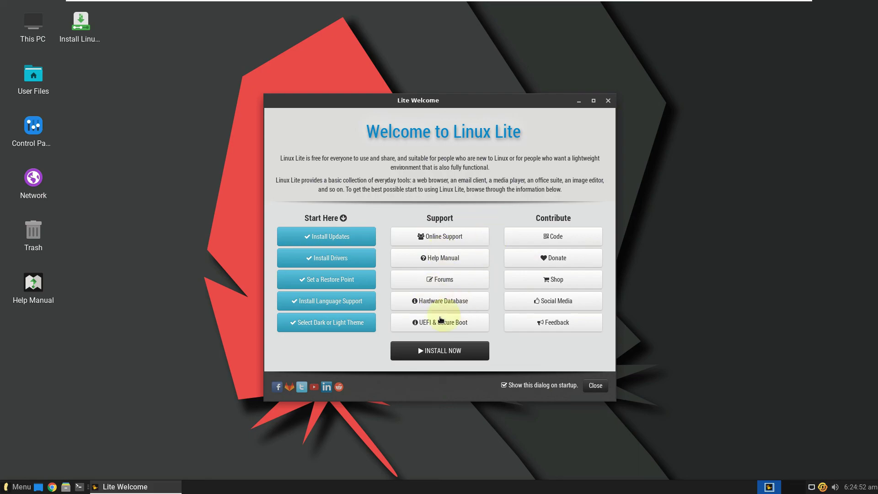
{"action": "left_click", "coordinate": [608, 100]}
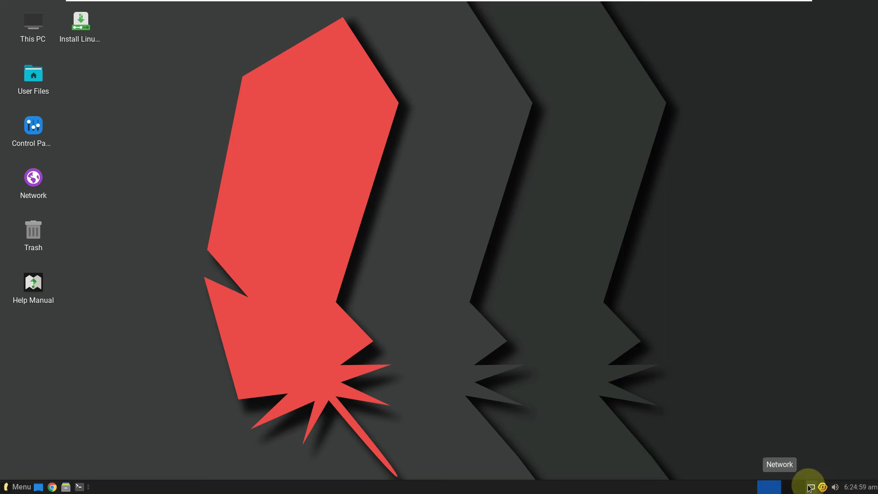
- View the package update indicator's preferences for cache refresh and the update command, and close them without changes
{"action": "right_click", "coordinate": [822, 487]}
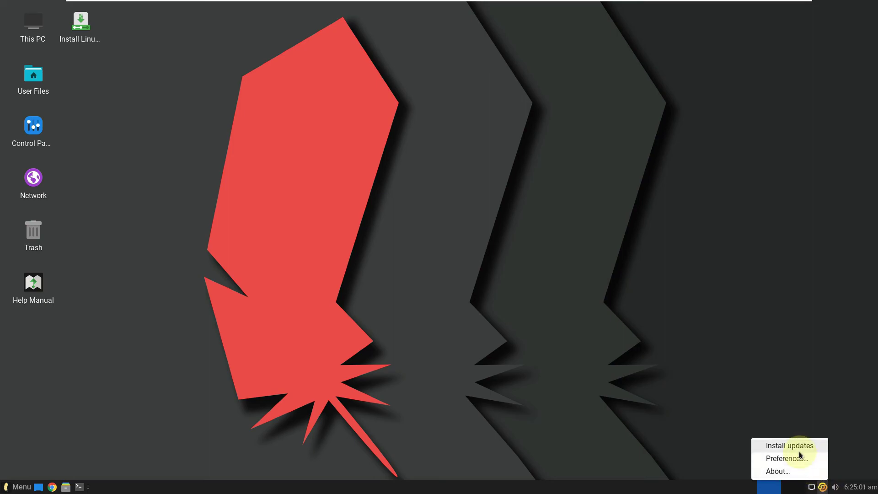
{"action": "left_click", "coordinate": [786, 458]}
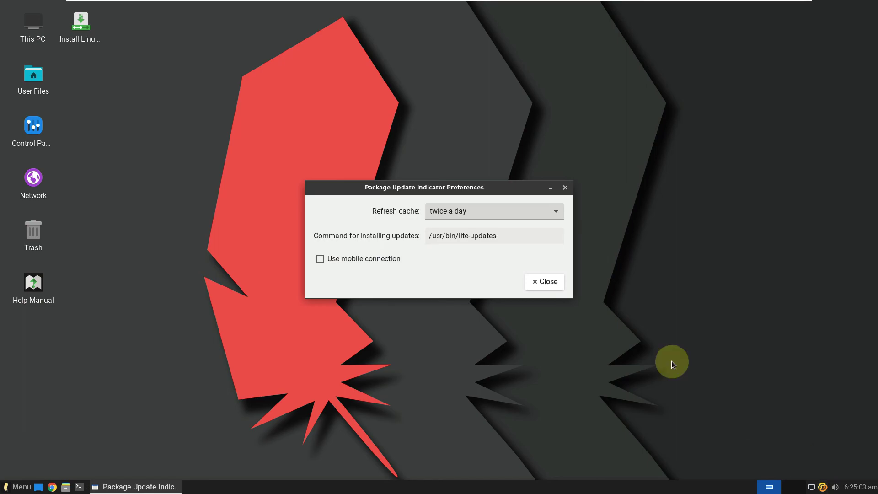
{"action": "left_click", "coordinate": [561, 287]}
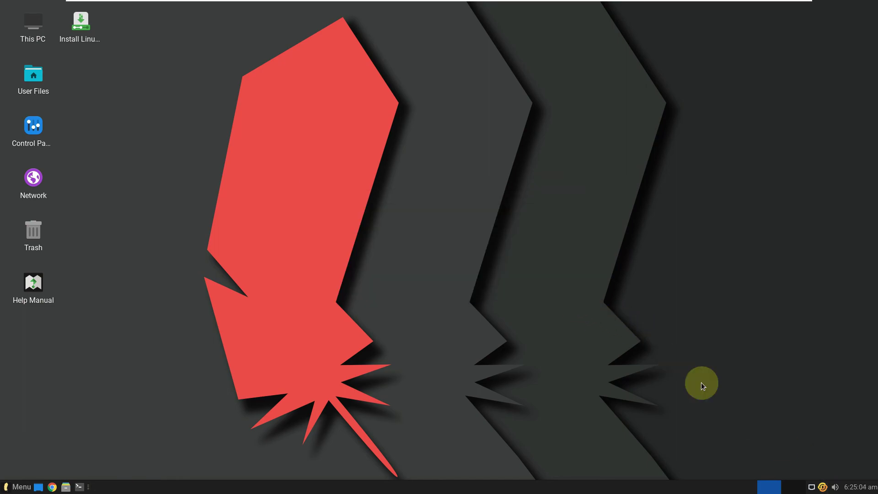
- Try to install updates by letting Linux Lite Updates fetch the updates list, and quit its log window
{"action": "left_click", "coordinate": [821, 486]}
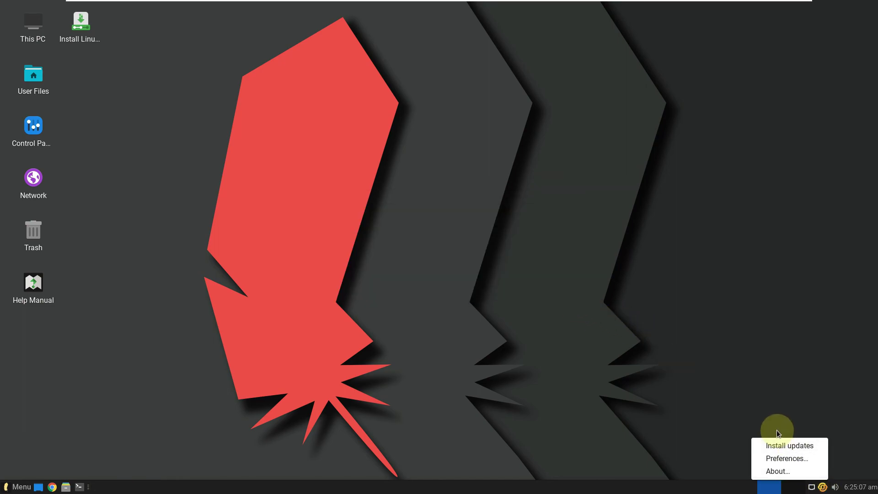
{"action": "left_click", "coordinate": [787, 450]}
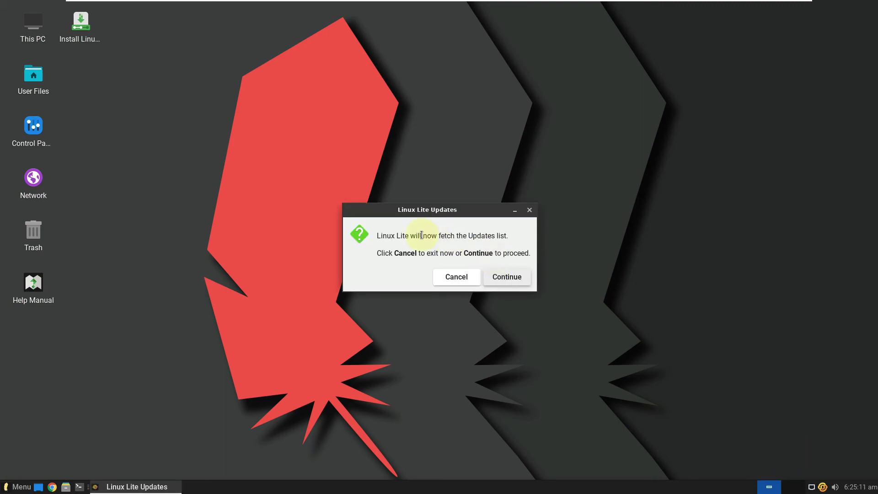
{"action": "left_click", "coordinate": [507, 278]}
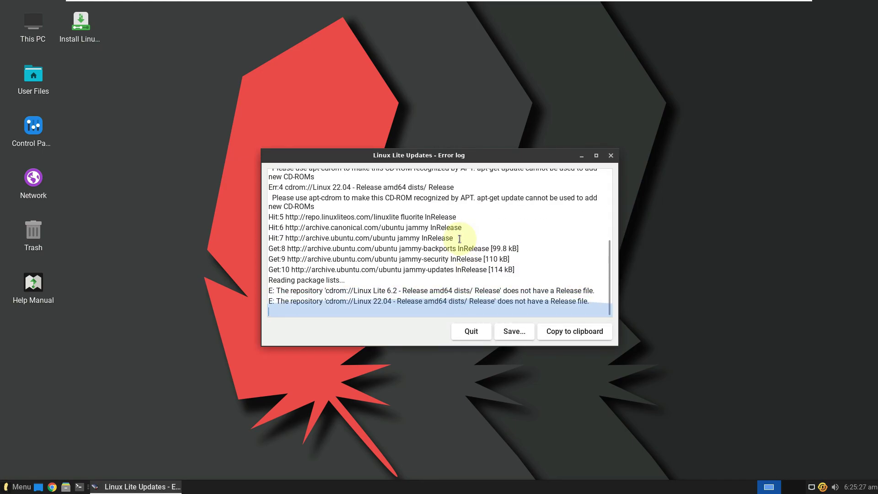
{"action": "left_click", "coordinate": [472, 331]}
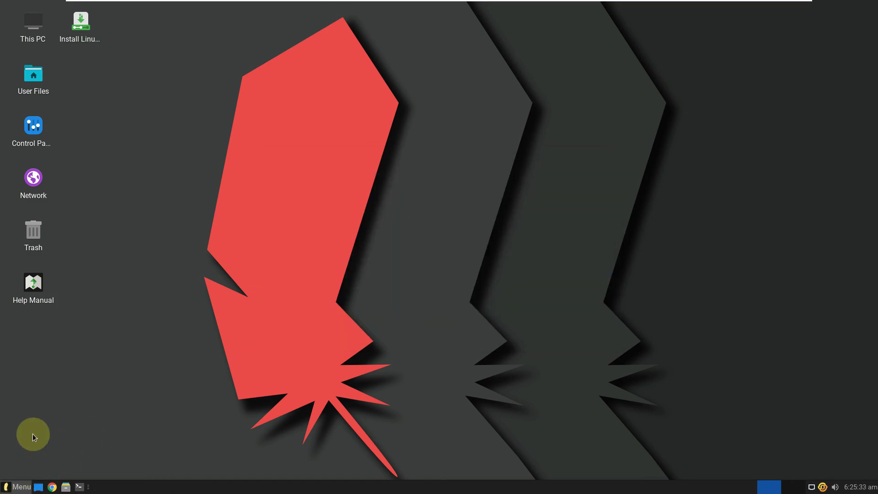
- Shut down the Linux Lite live session without saving the session for future logins
{"action": "left_click", "coordinate": [15, 484]}
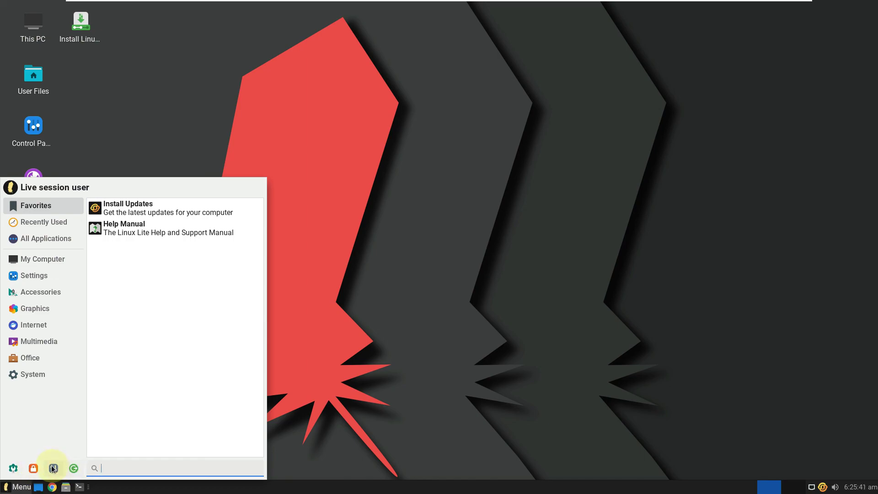
{"action": "left_click", "coordinate": [77, 464]}
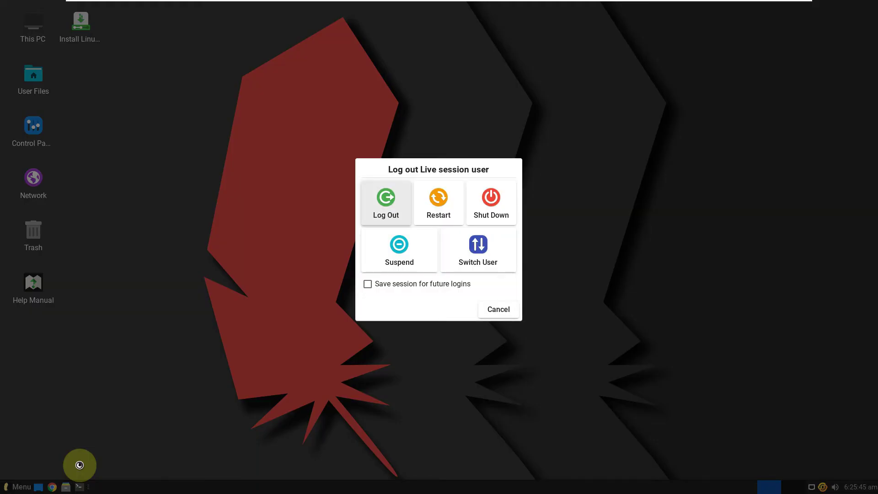
{"action": "left_click", "coordinate": [492, 203]}
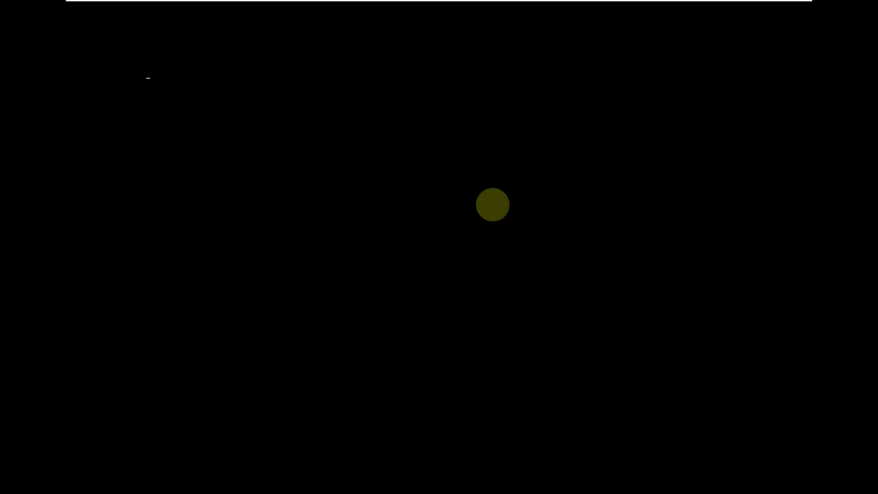